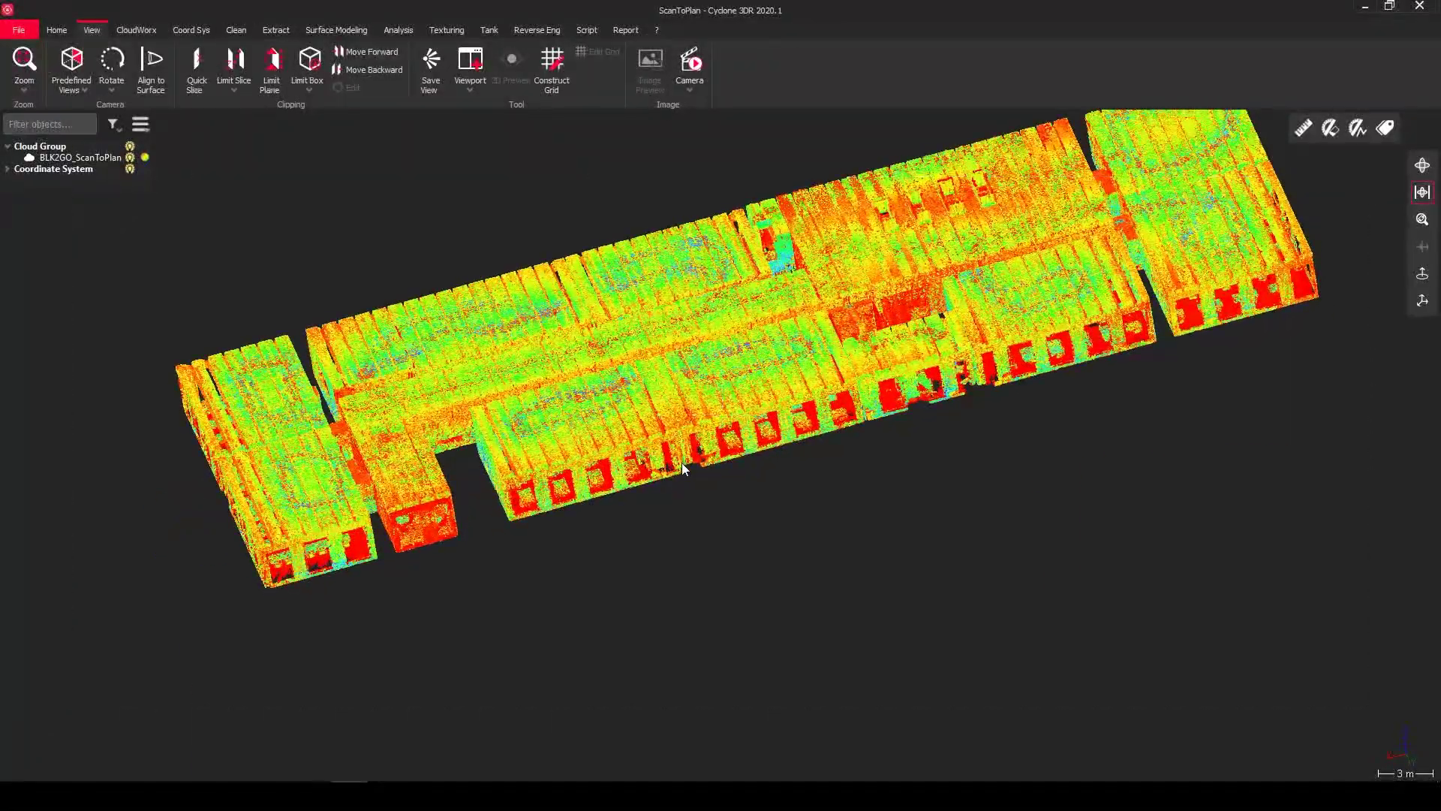
- Select the BLK2GO_ScanToPlan building point cloud and launch the Scan to Plan command on it
key(t)
middle_drag(550, 580, 523, 355)
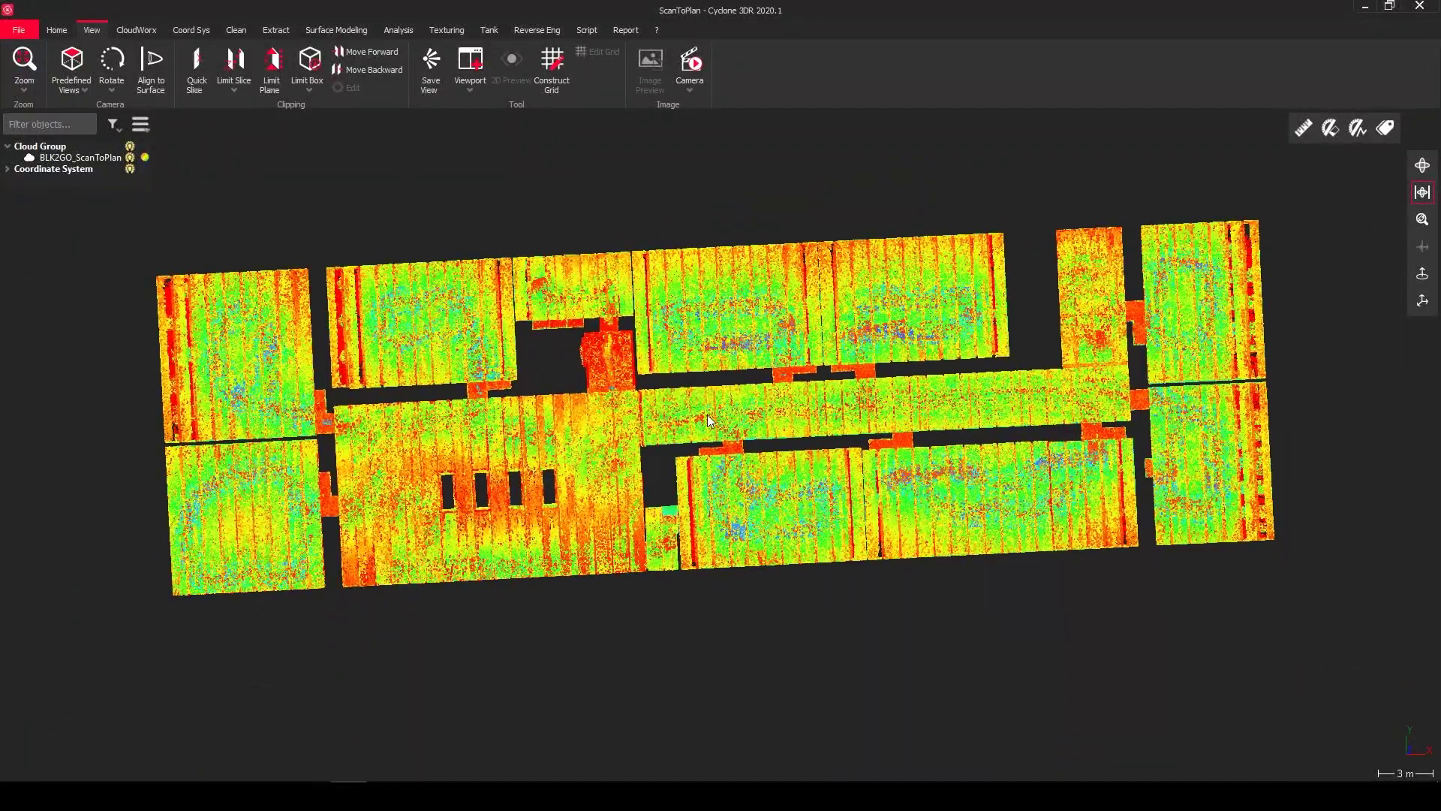
key(r)
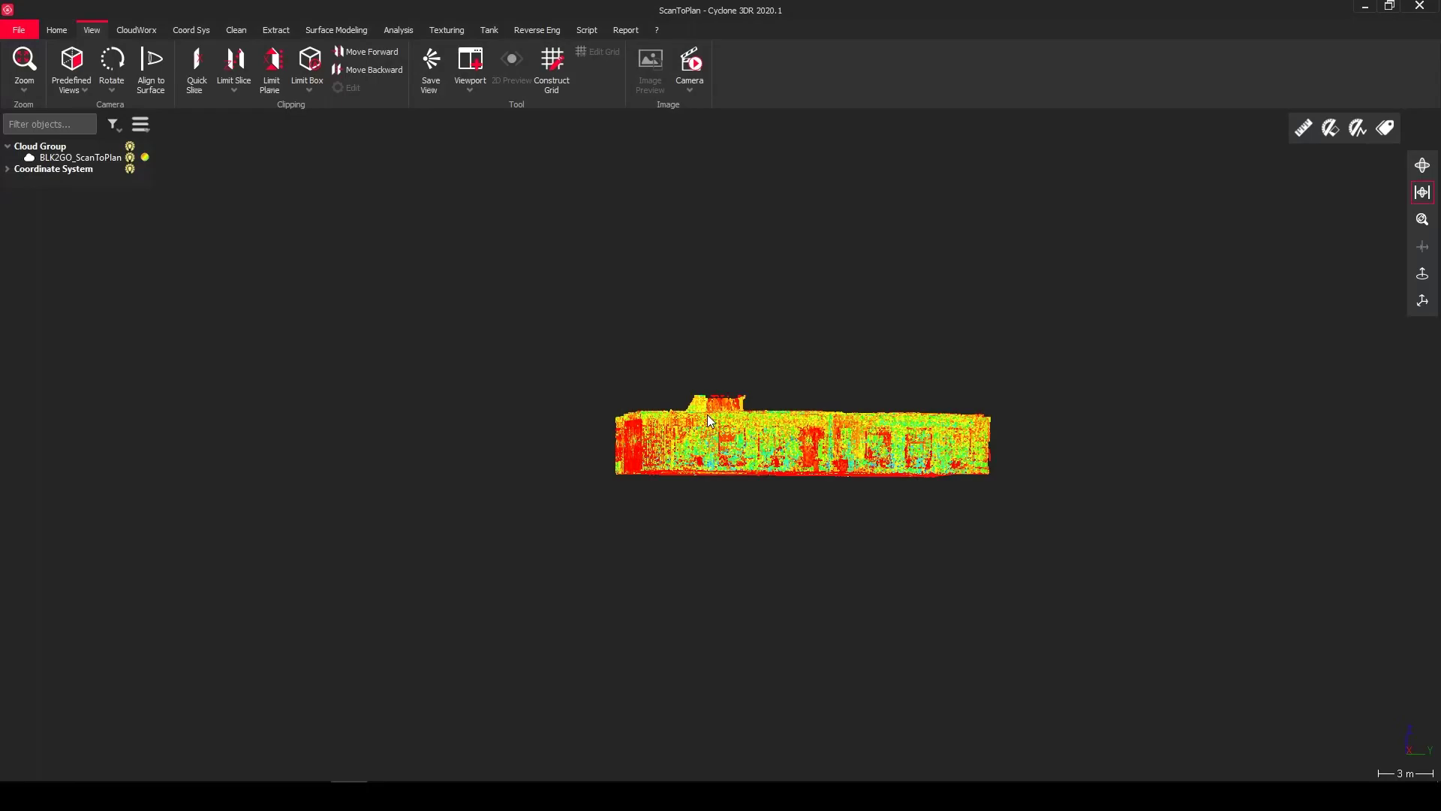
key(b)
drag(740, 439, 895, 486)
middle_drag(894, 486, 818, 498)
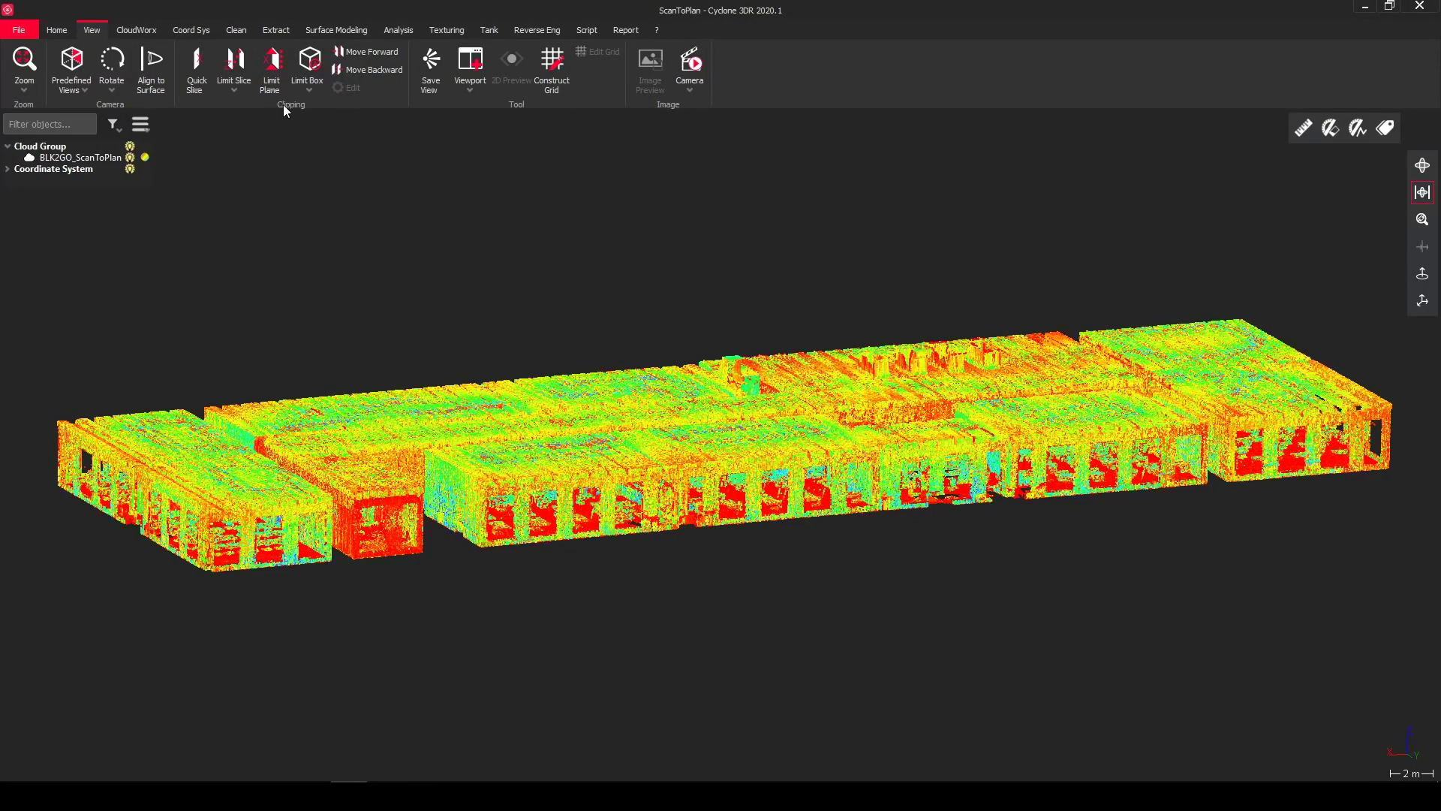
click(275, 31)
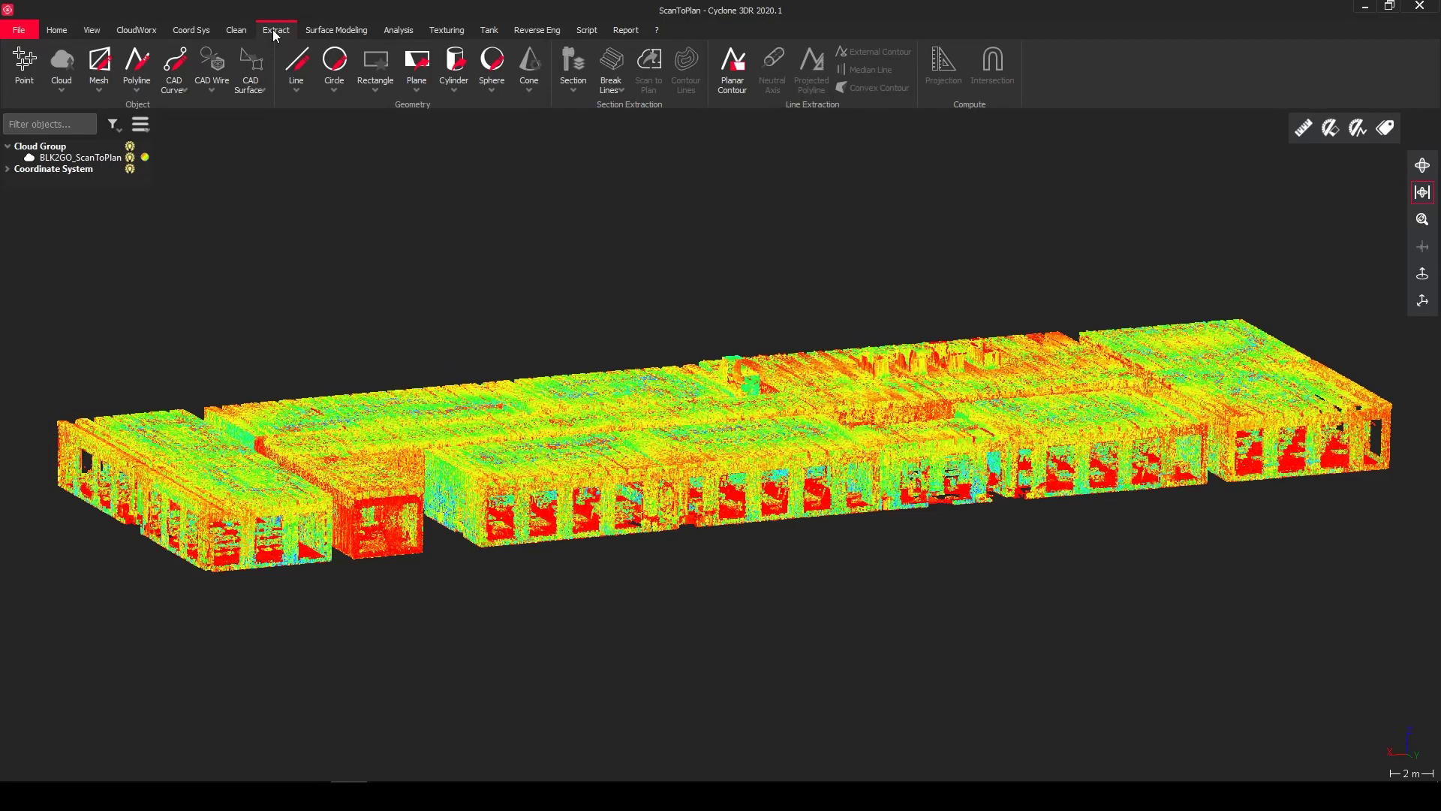
click(632, 421)
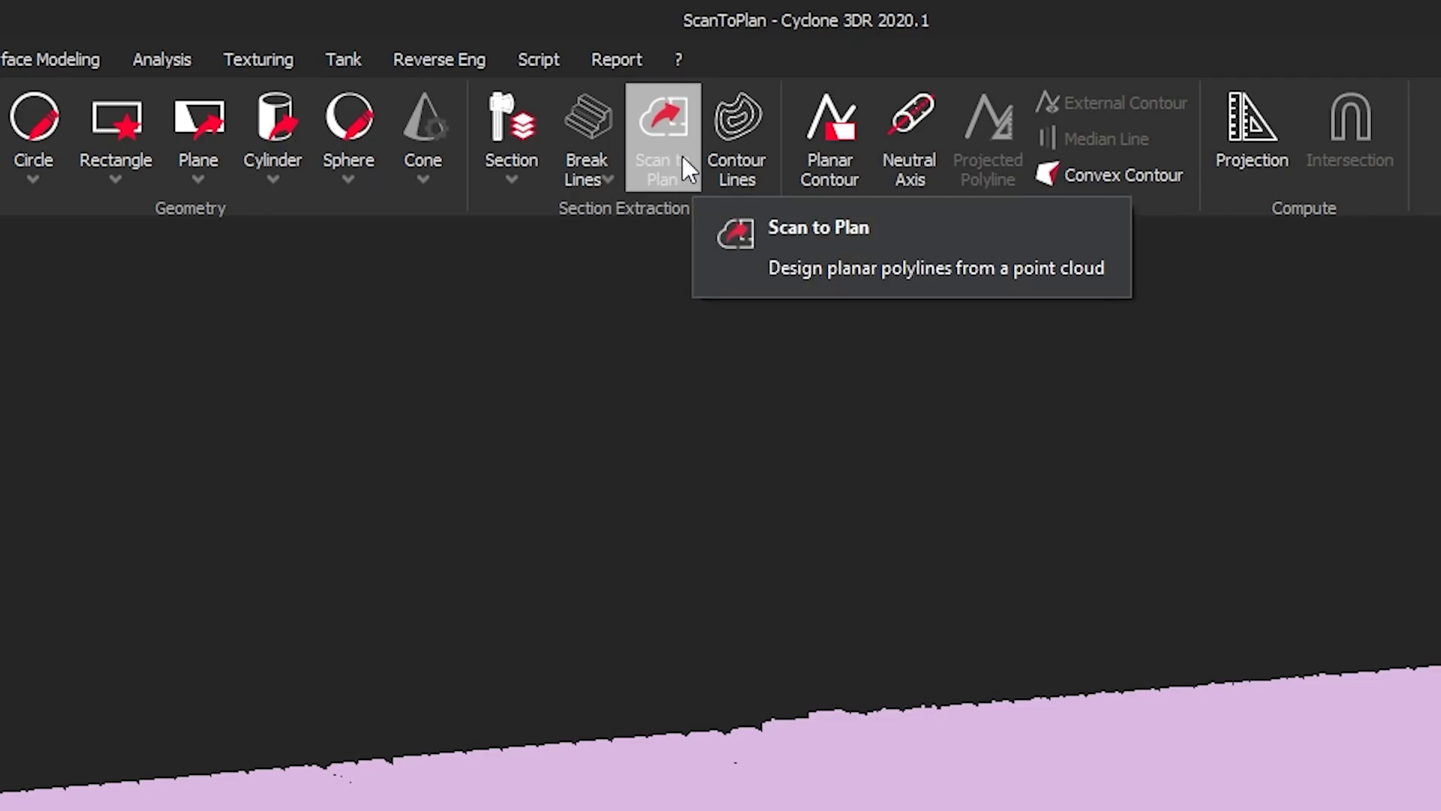
click(682, 157)
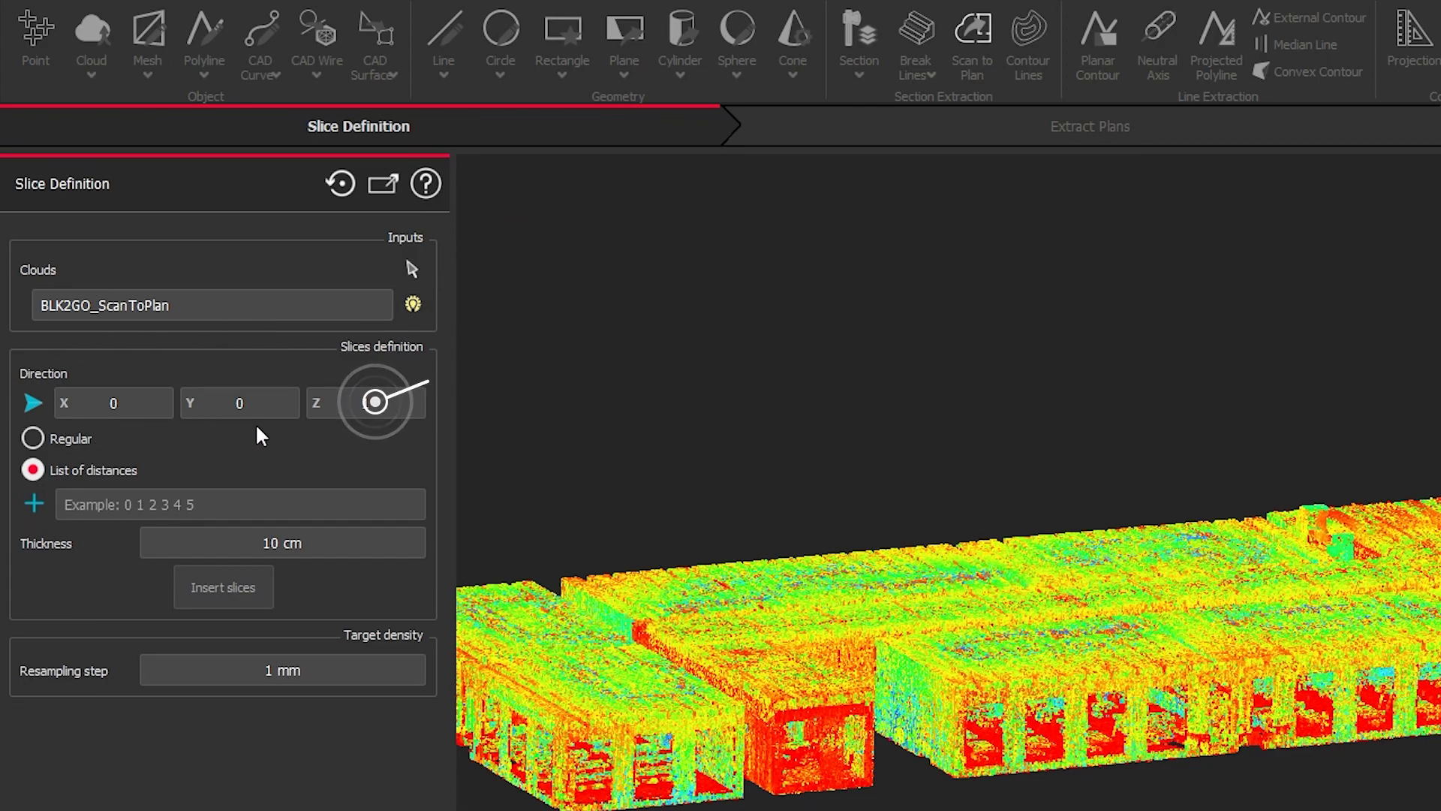
- Set the slicing direction to X 0, Y 0, Z 1 and define the slices by a list of distances
click(401, 410)
click(401, 411)
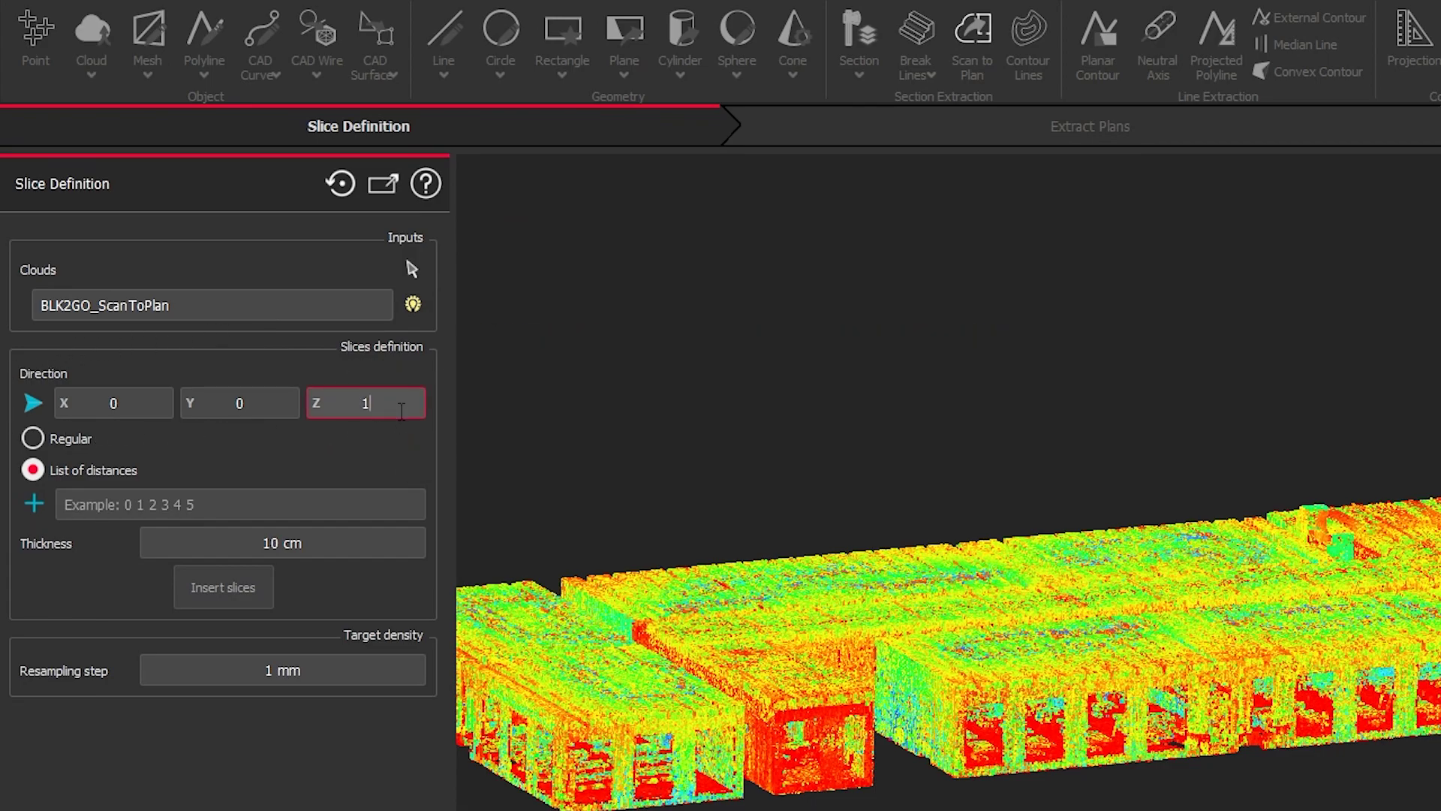
click(441, 388)
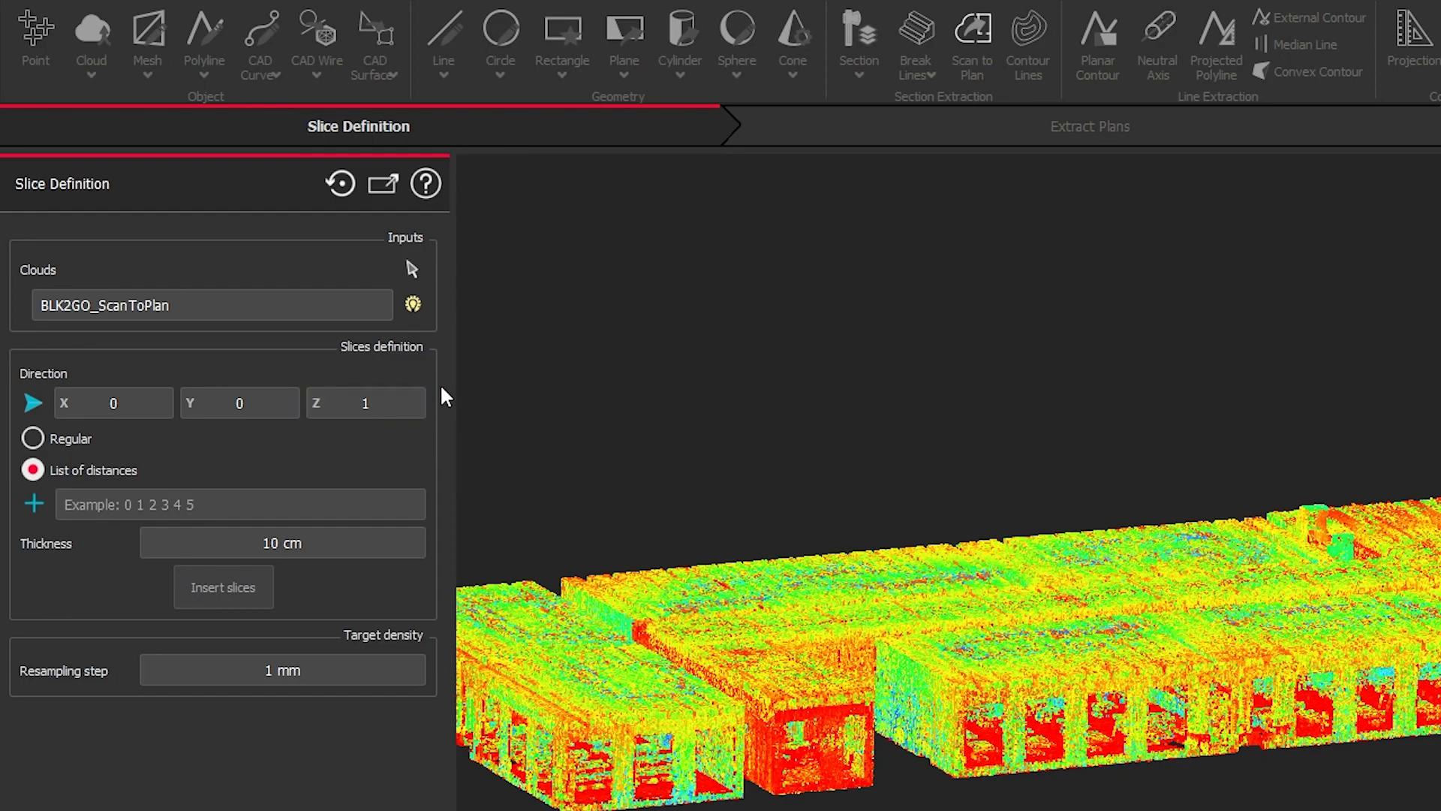
click(67, 443)
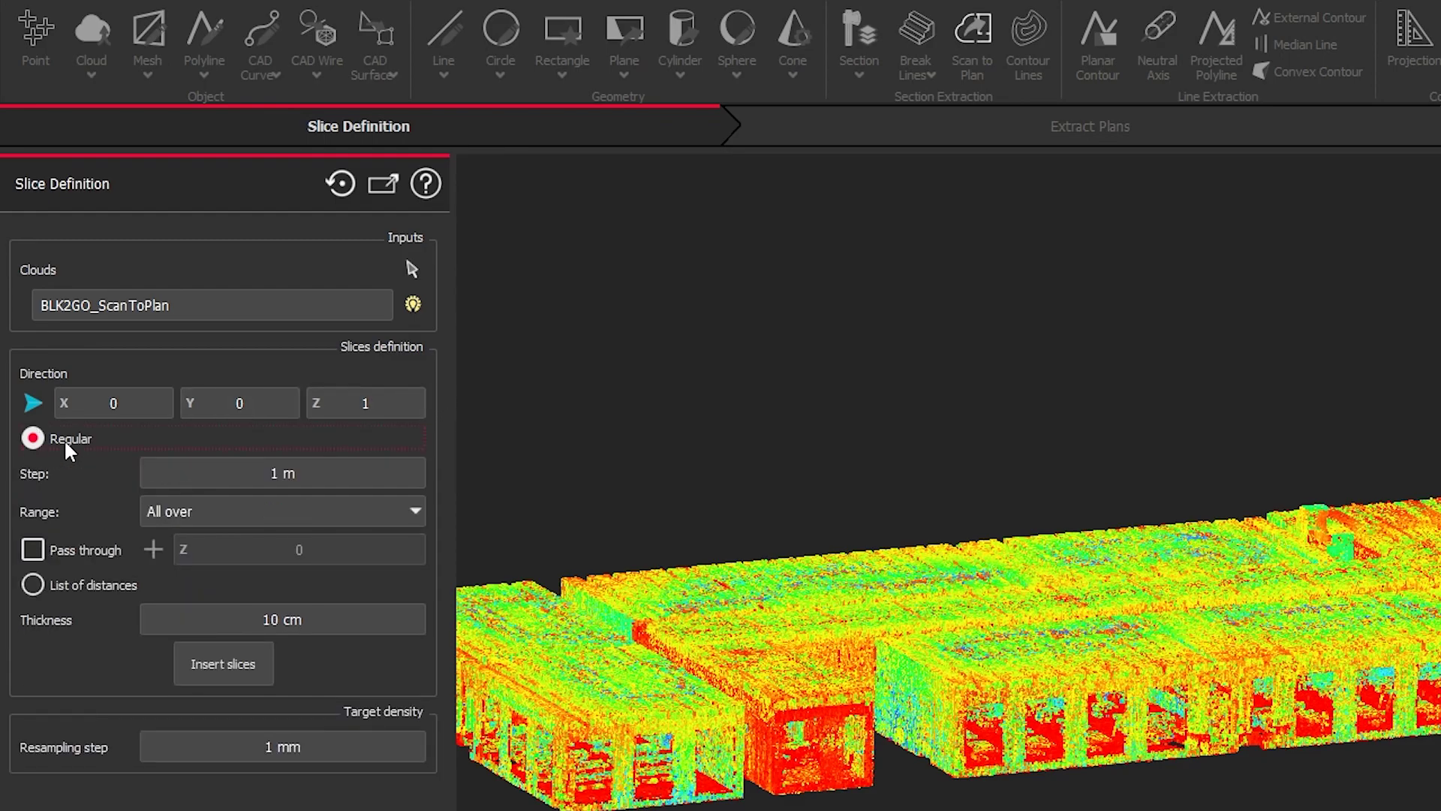
click(34, 586)
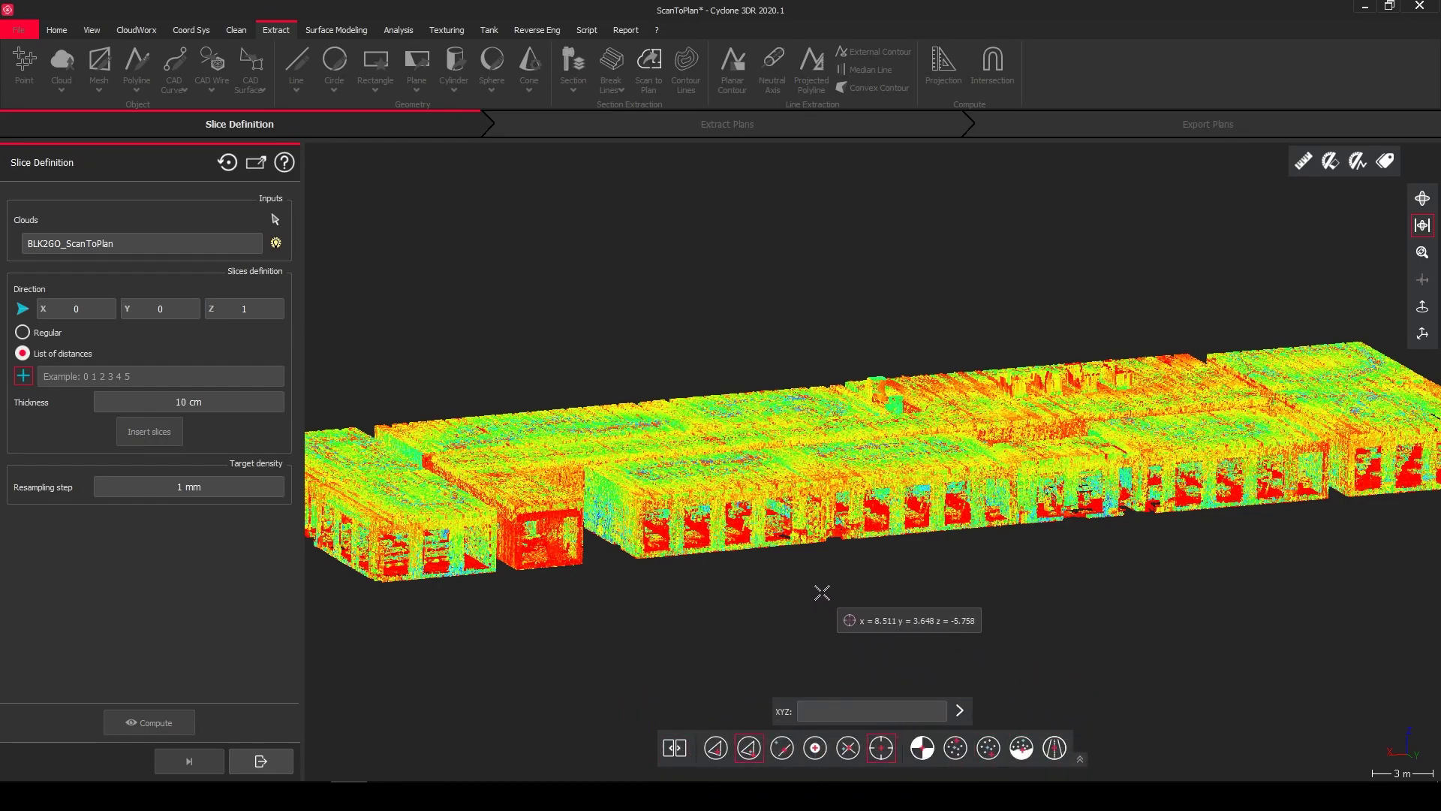
- Pick a point on the wall just below the ceiling beams, in side view, as the slice distance of 1.797
middle_drag(822, 592, 743, 527)
key(y)
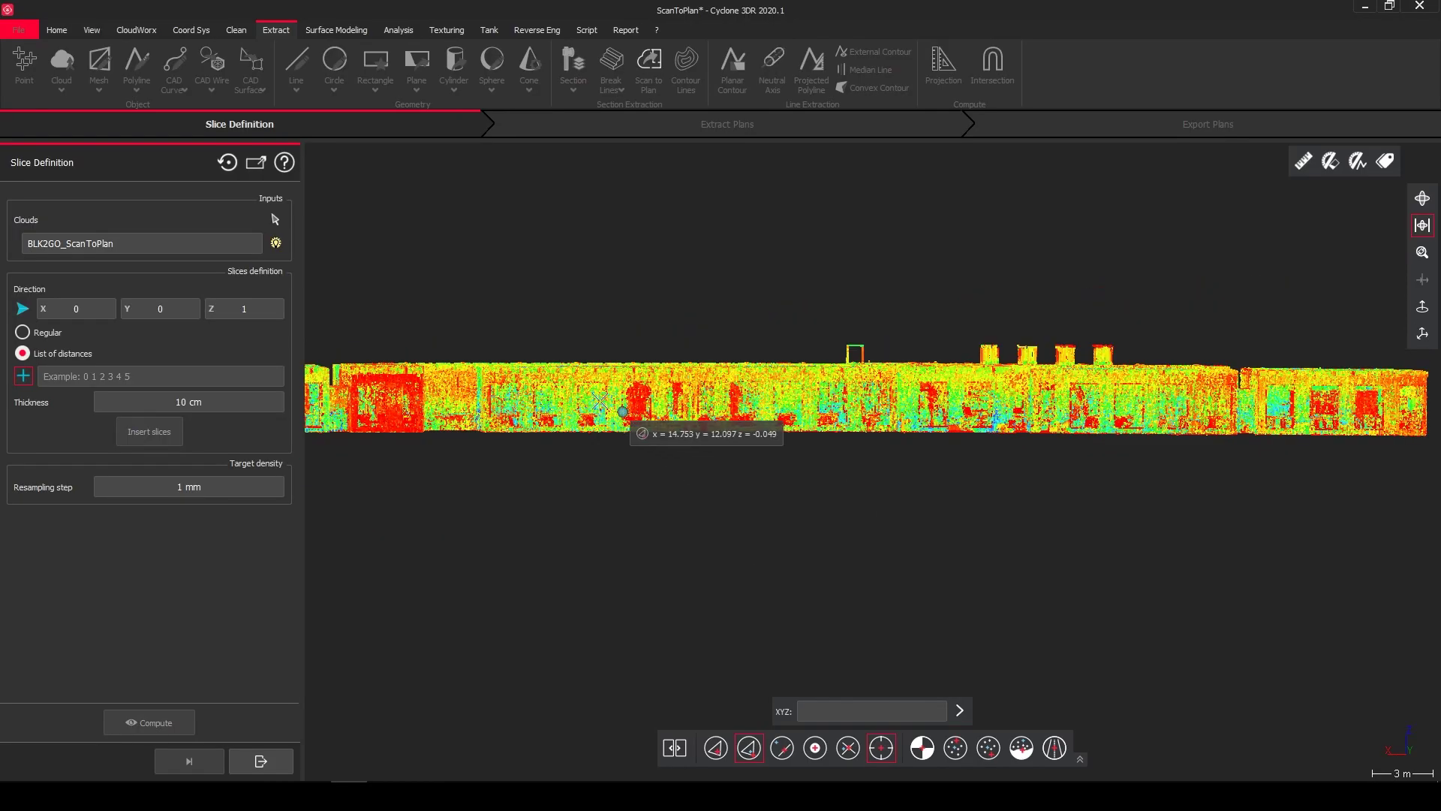
scroll(601, 401, up, 5)
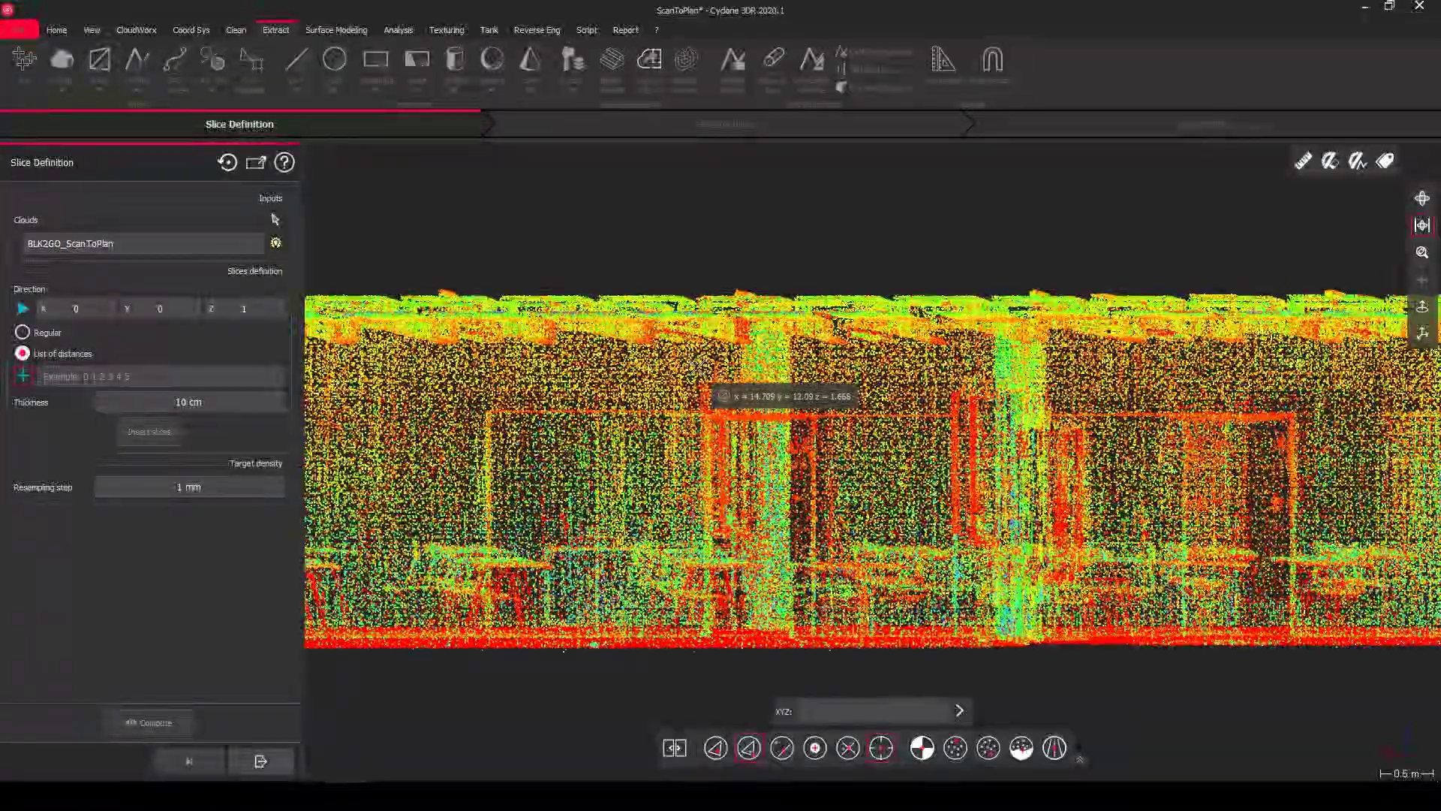
scroll(697, 368, up, 4)
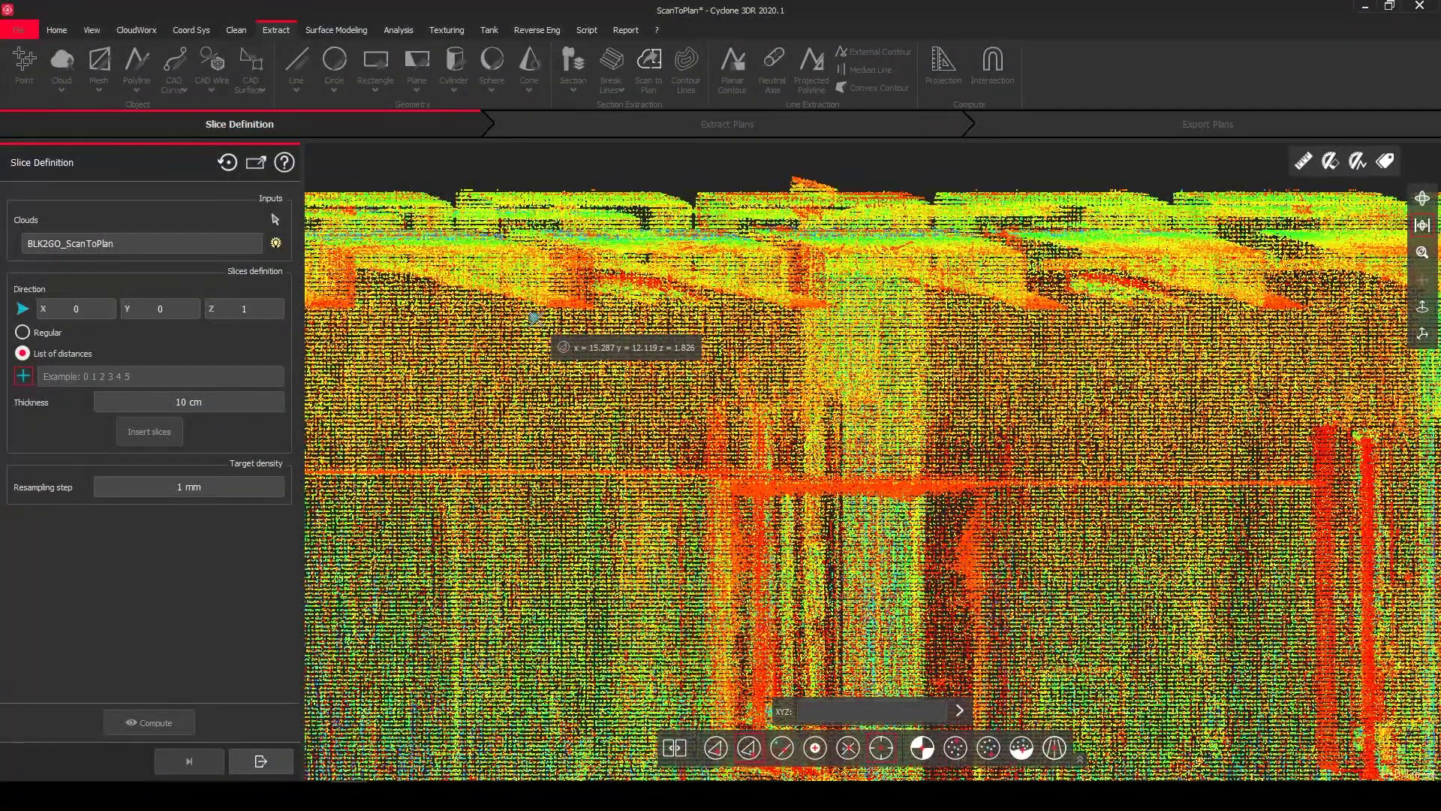
scroll(535, 323, down, 8)
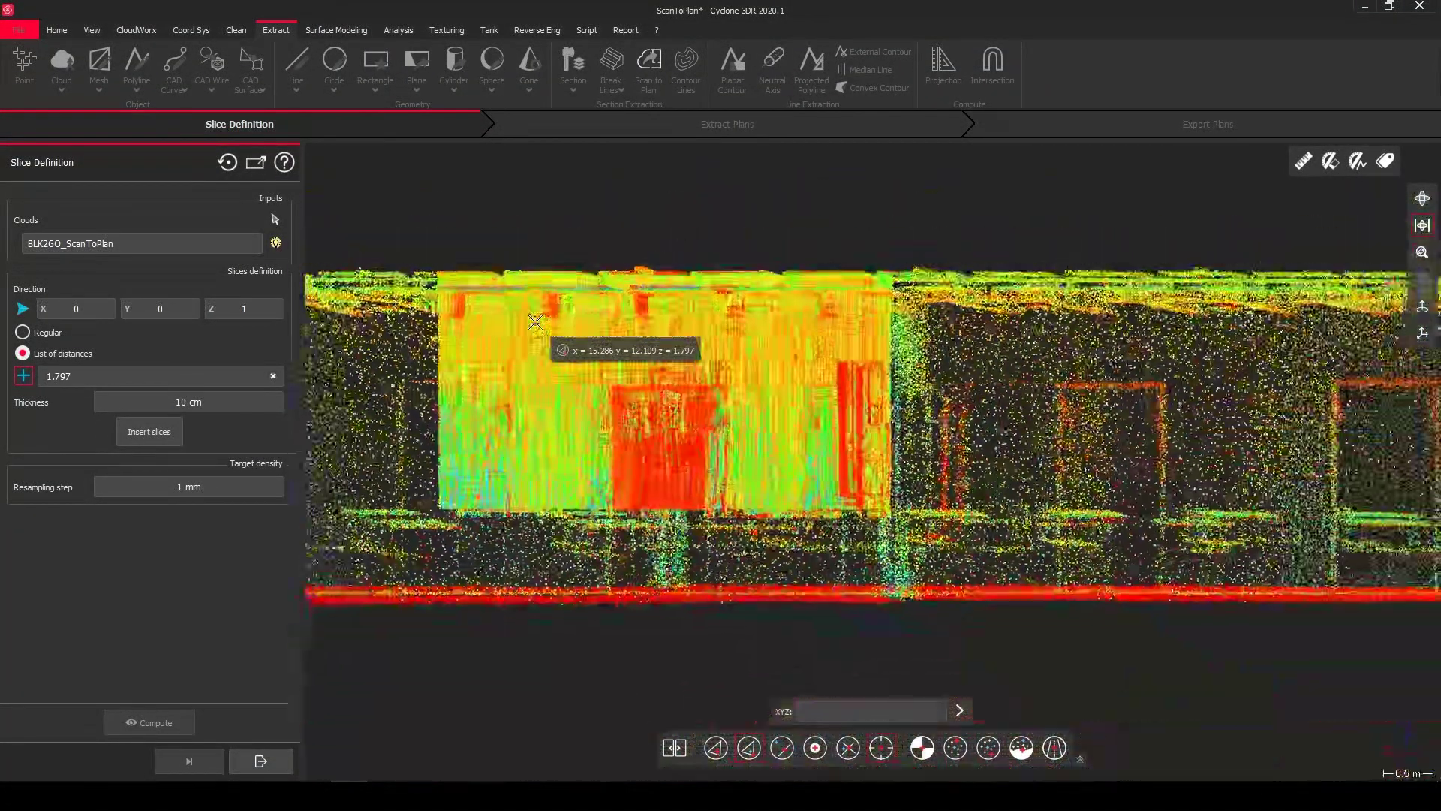
- Insert a horizontal slice 10 cm thick at the picked distance of 1.797
drag(535, 323, 605, 352)
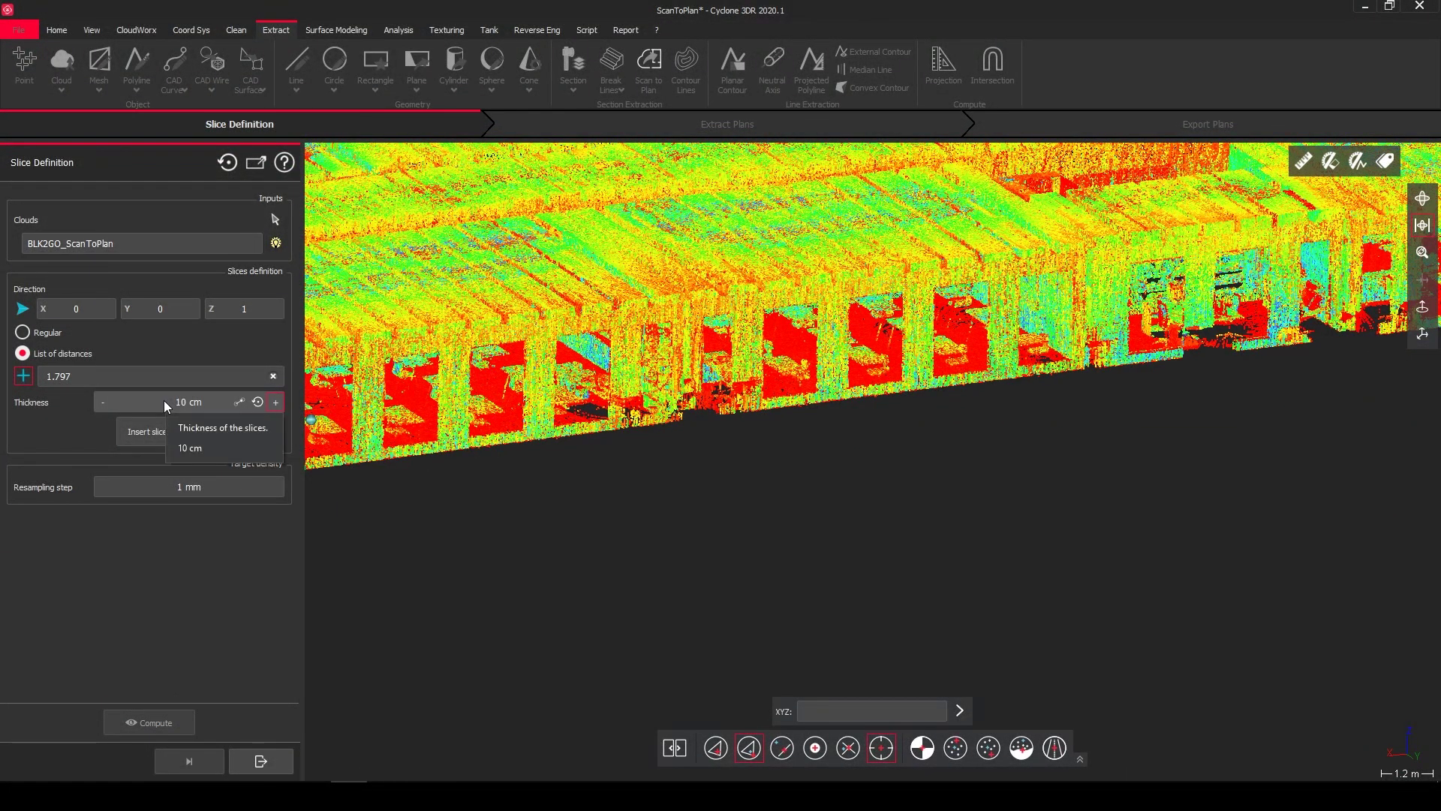
scroll(713, 467, down, 5)
middle_drag(712, 467, 727, 488)
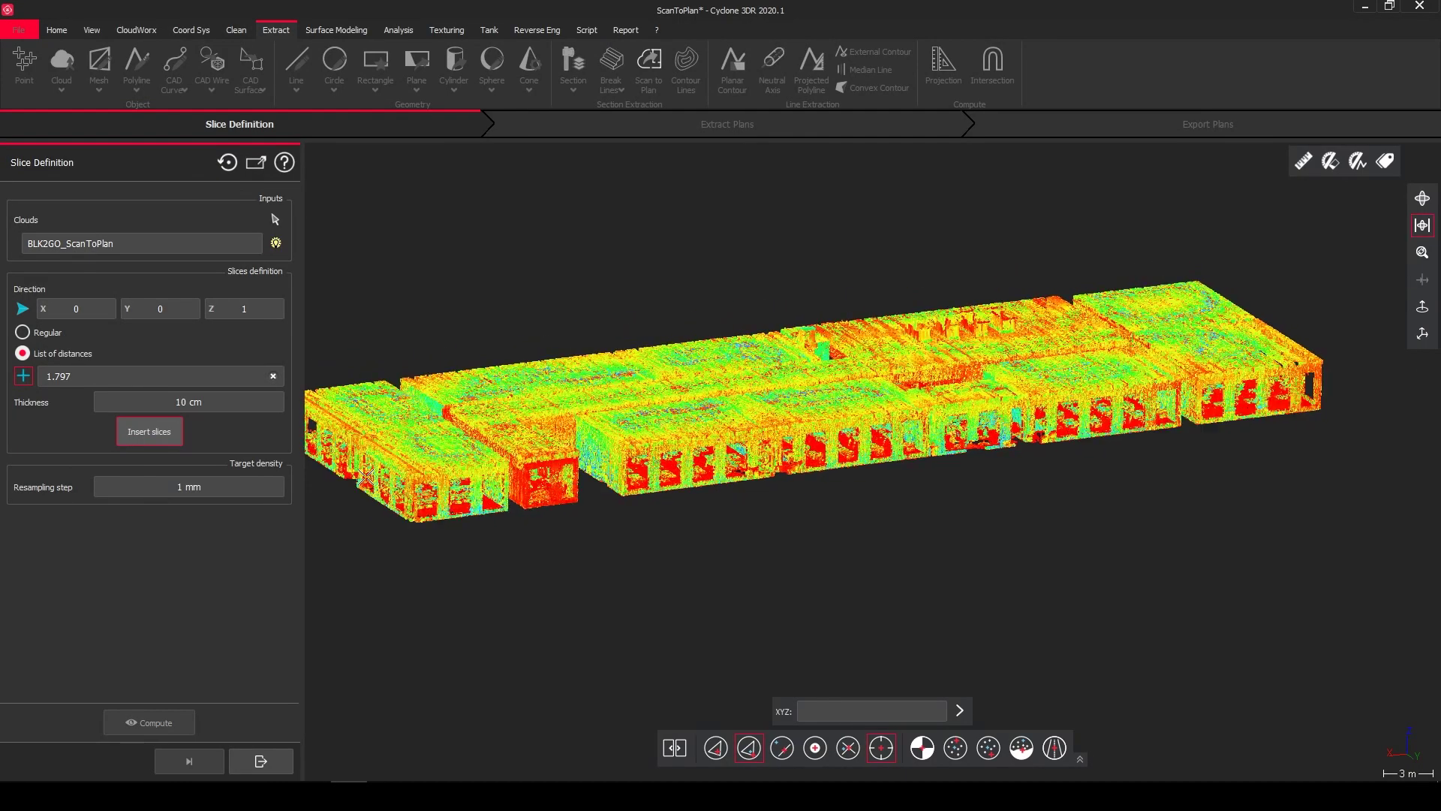
click(143, 432)
- Lower the inserted slice below the ceiling beams so that it cuts cleanly through the walls and window openings
middle_drag(600, 429, 664, 430)
drag(664, 430, 679, 466)
middle_drag(669, 468, 601, 486)
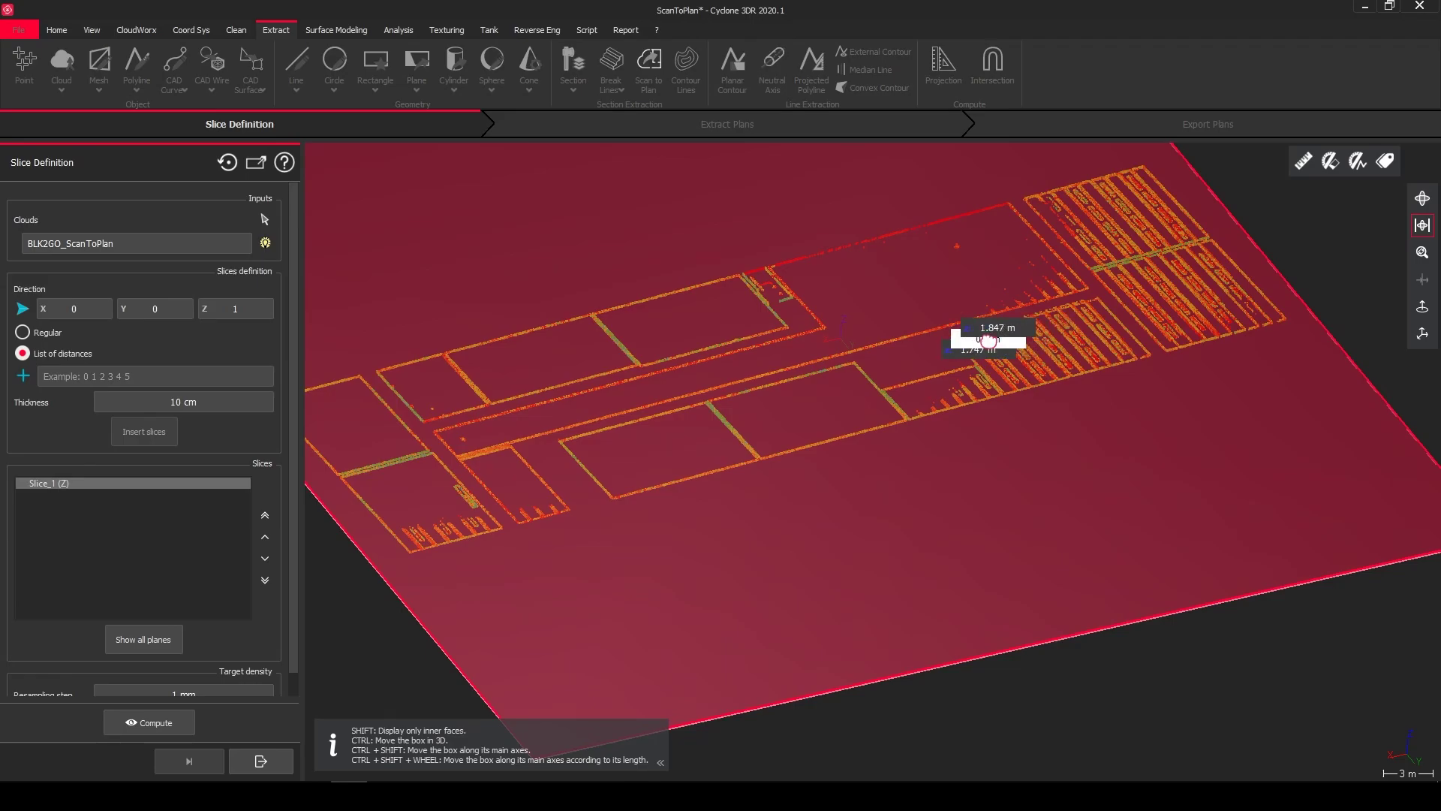
drag(987, 339, 893, 471)
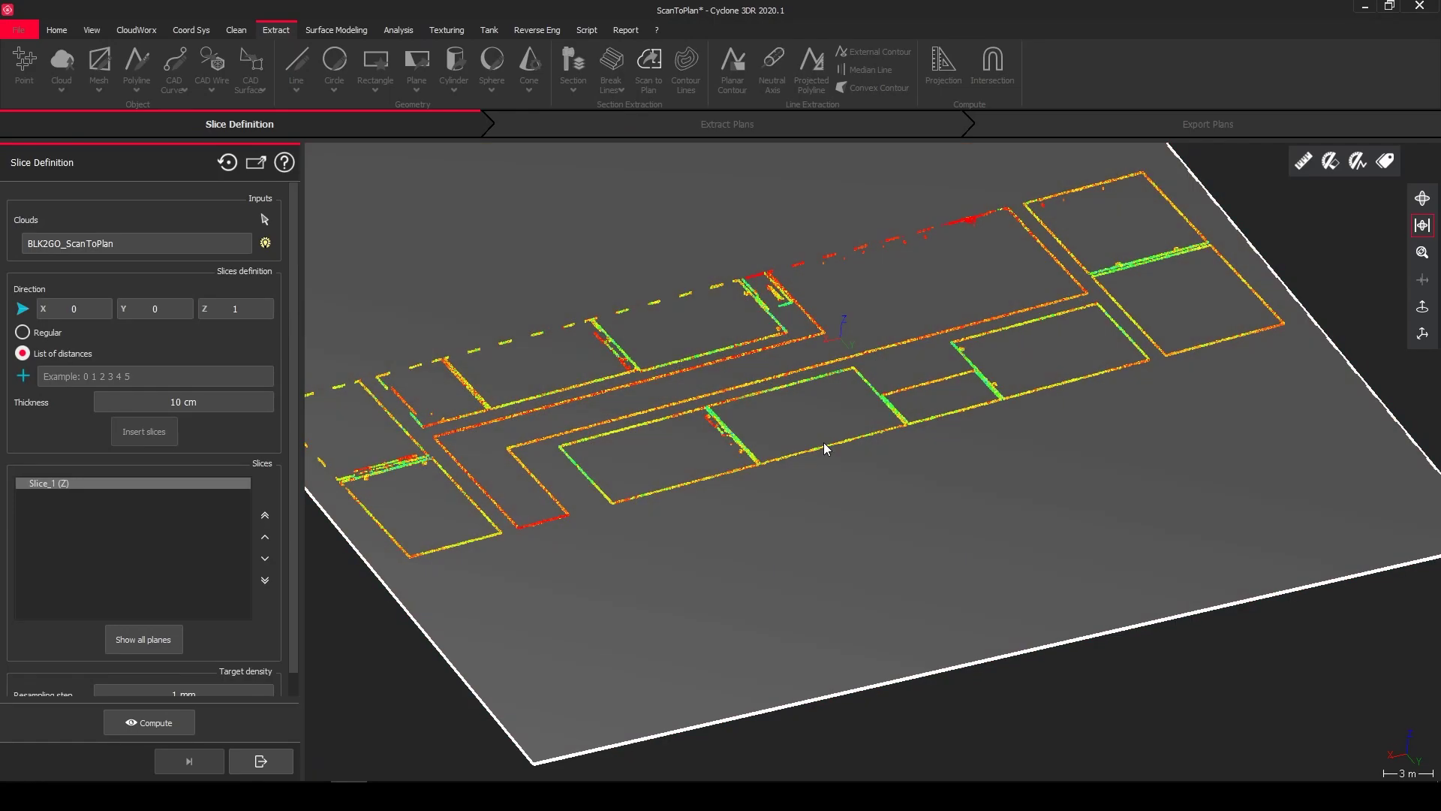
- Compute Slice_1 (Z) with a 1 mm resampling step and proceed to the Extract Plans stage
key(z)
middle_drag(822, 443, 739, 125)
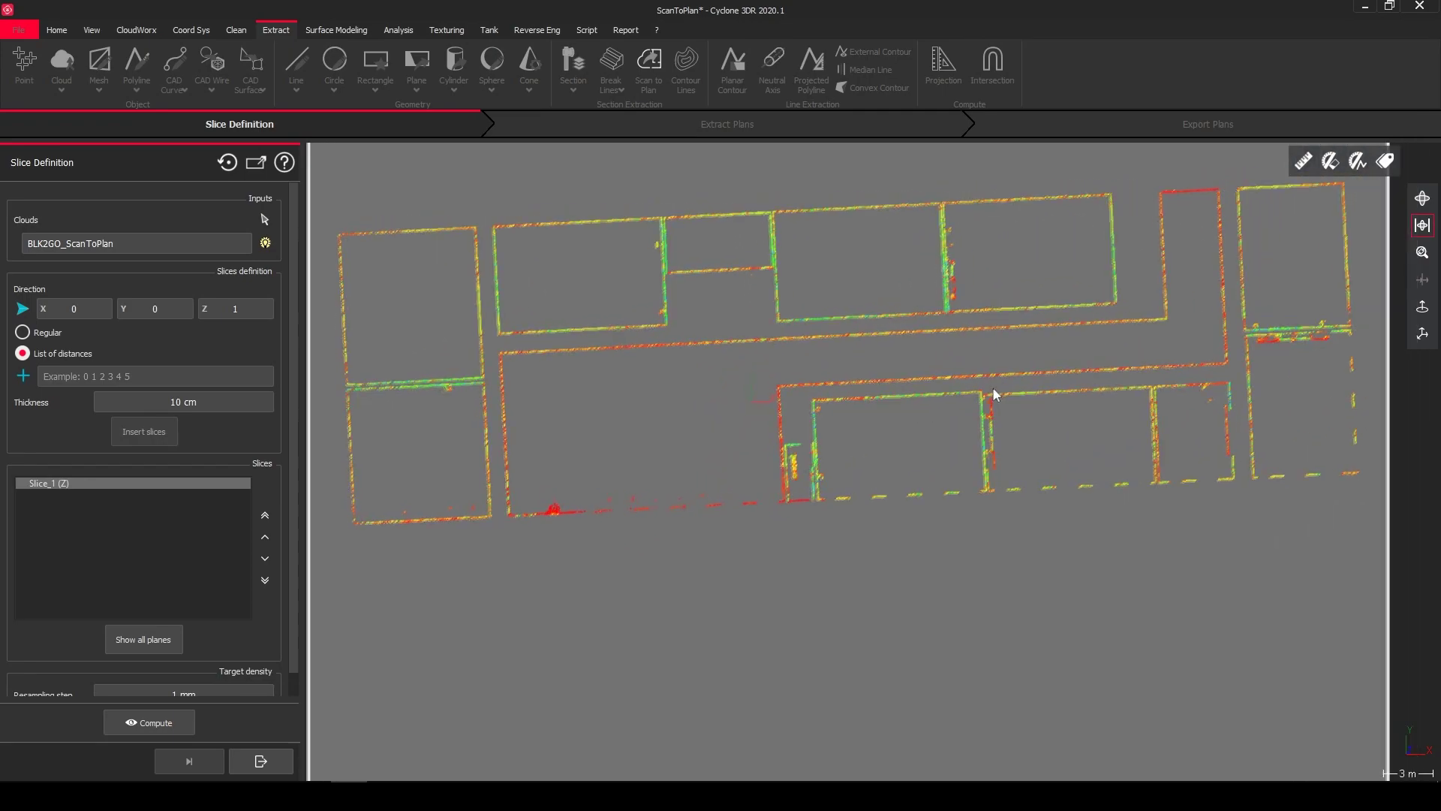
click(156, 722)
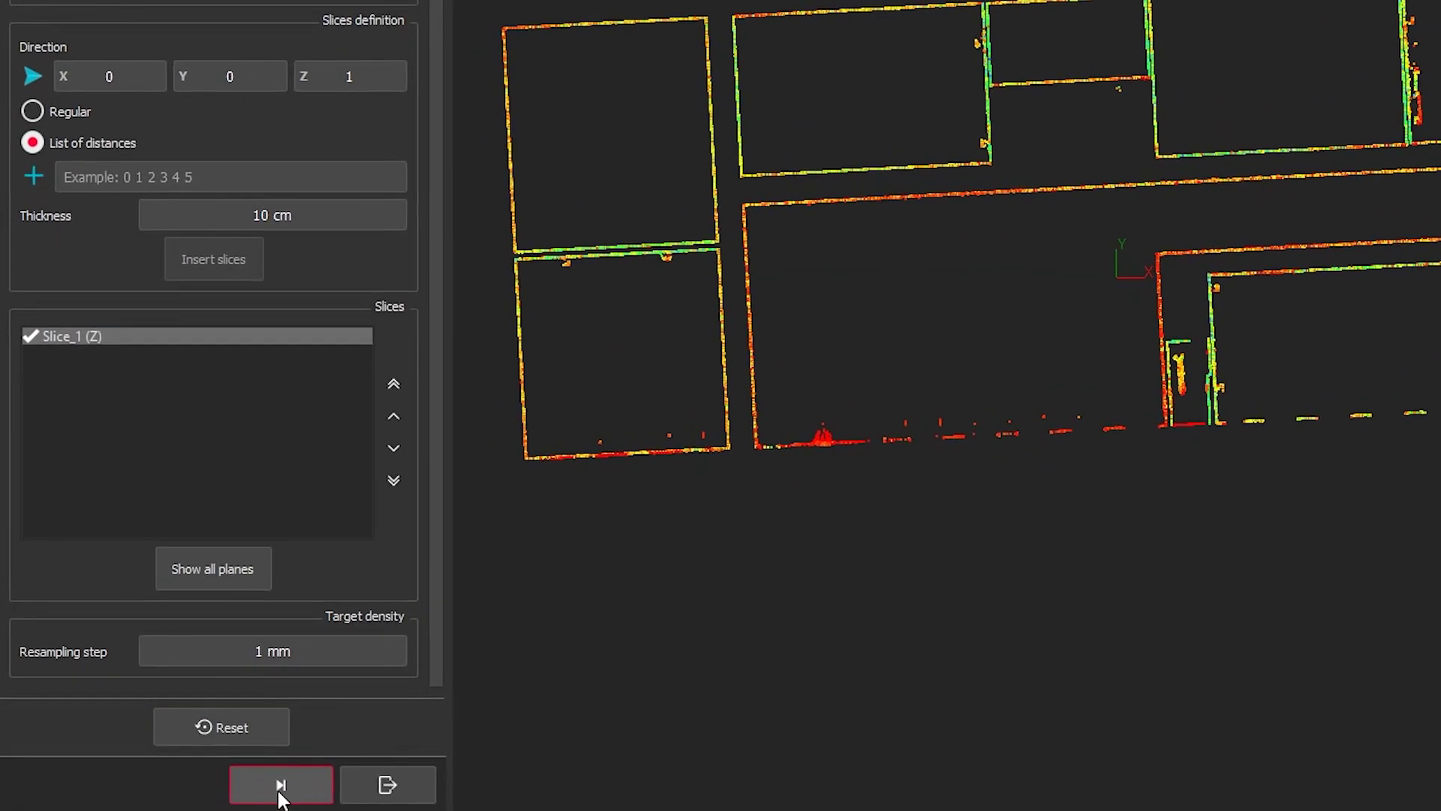
click(283, 786)
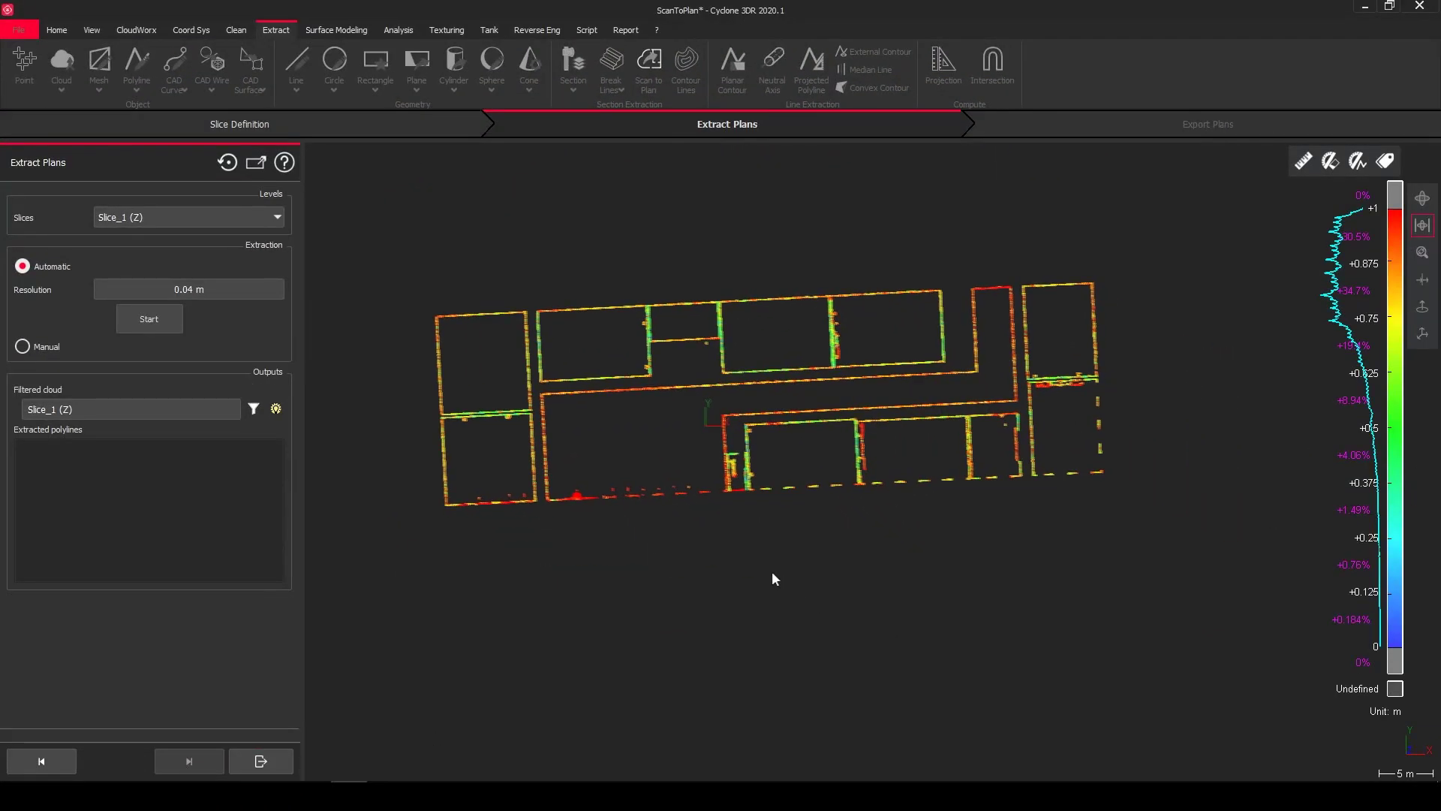
- Start automatic extraction at 0.04 m resolution and extract the outlines of the two rooms at the plan's left end
middle_drag(772, 573, 765, 585)
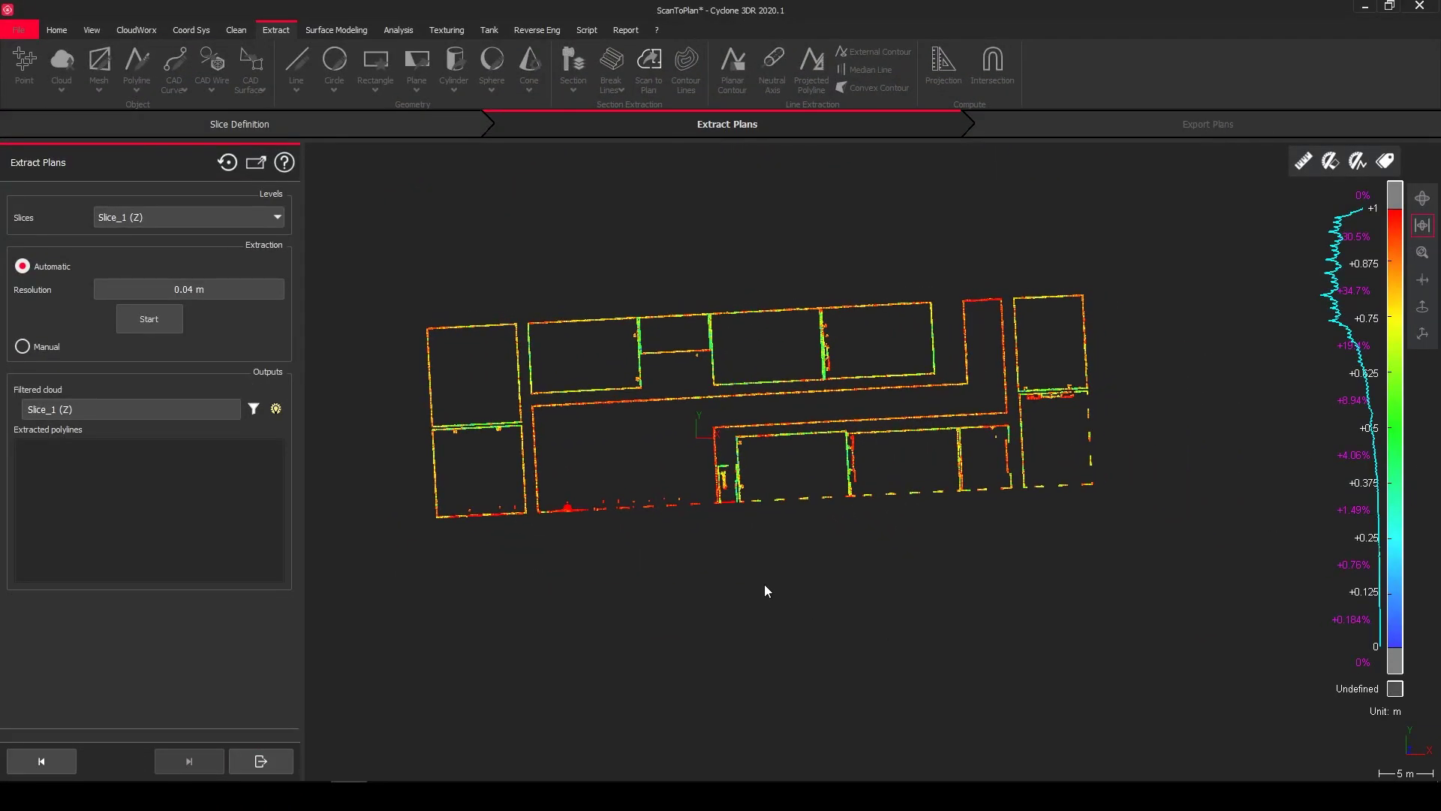
scroll(479, 499, up, 4)
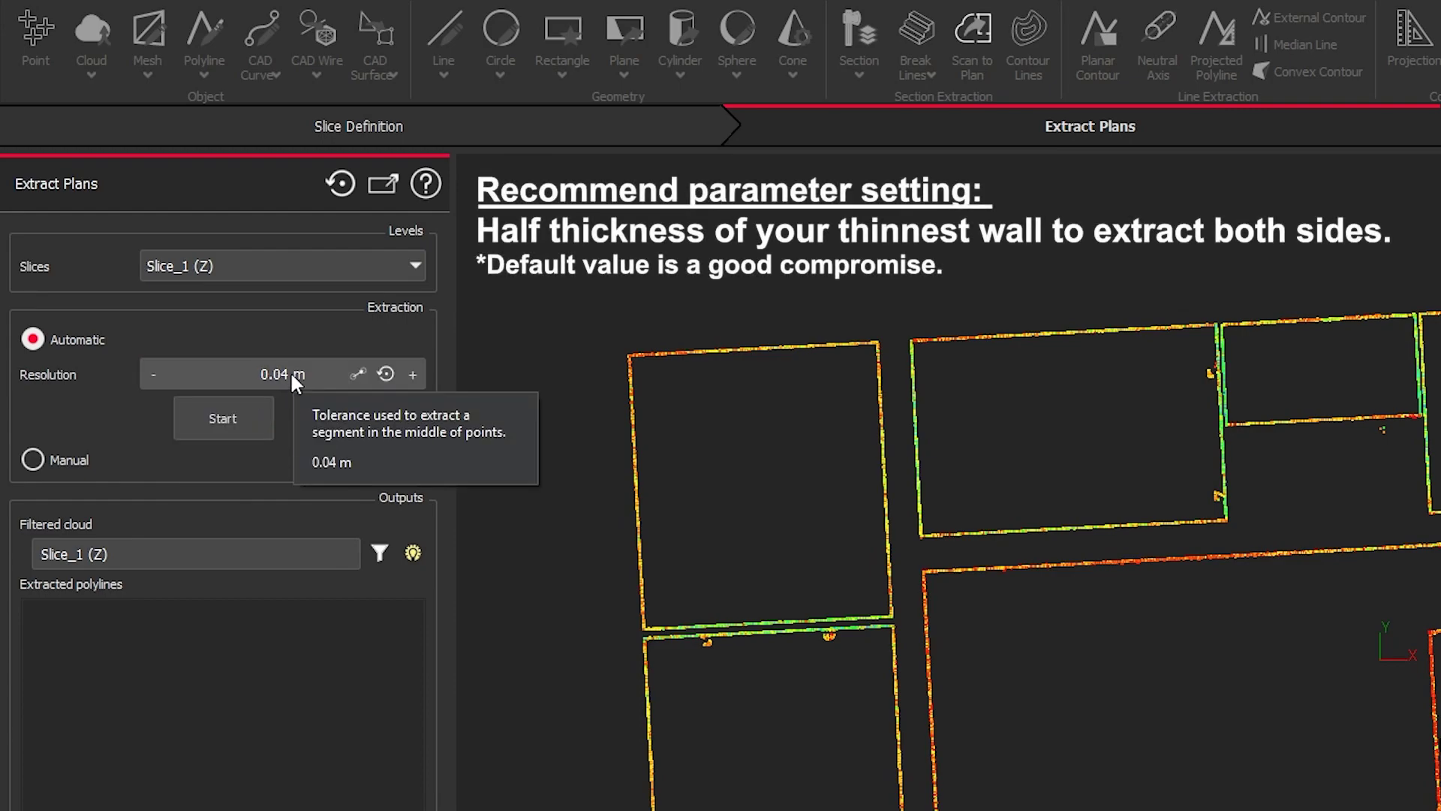
click(228, 417)
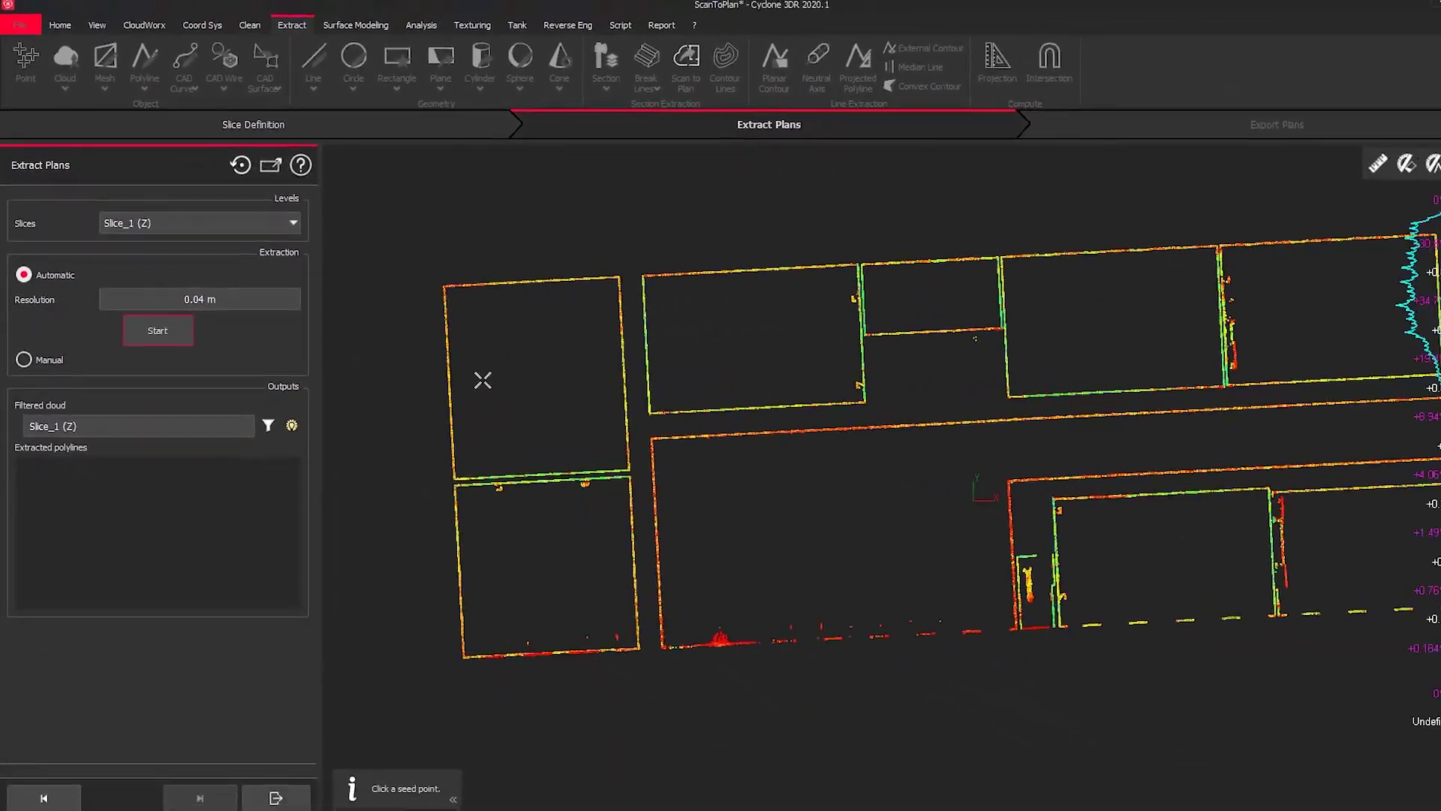
click(504, 460)
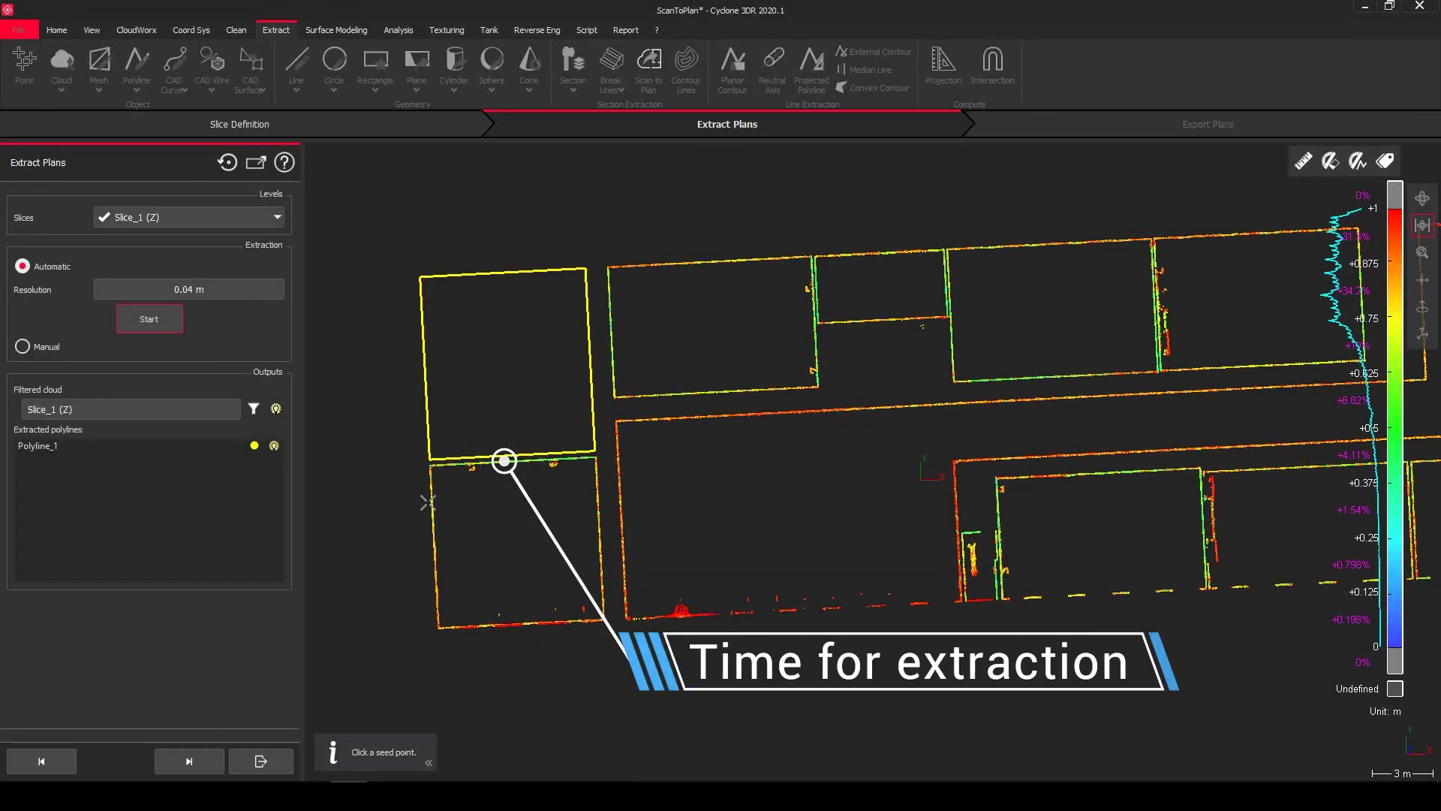
click(429, 525)
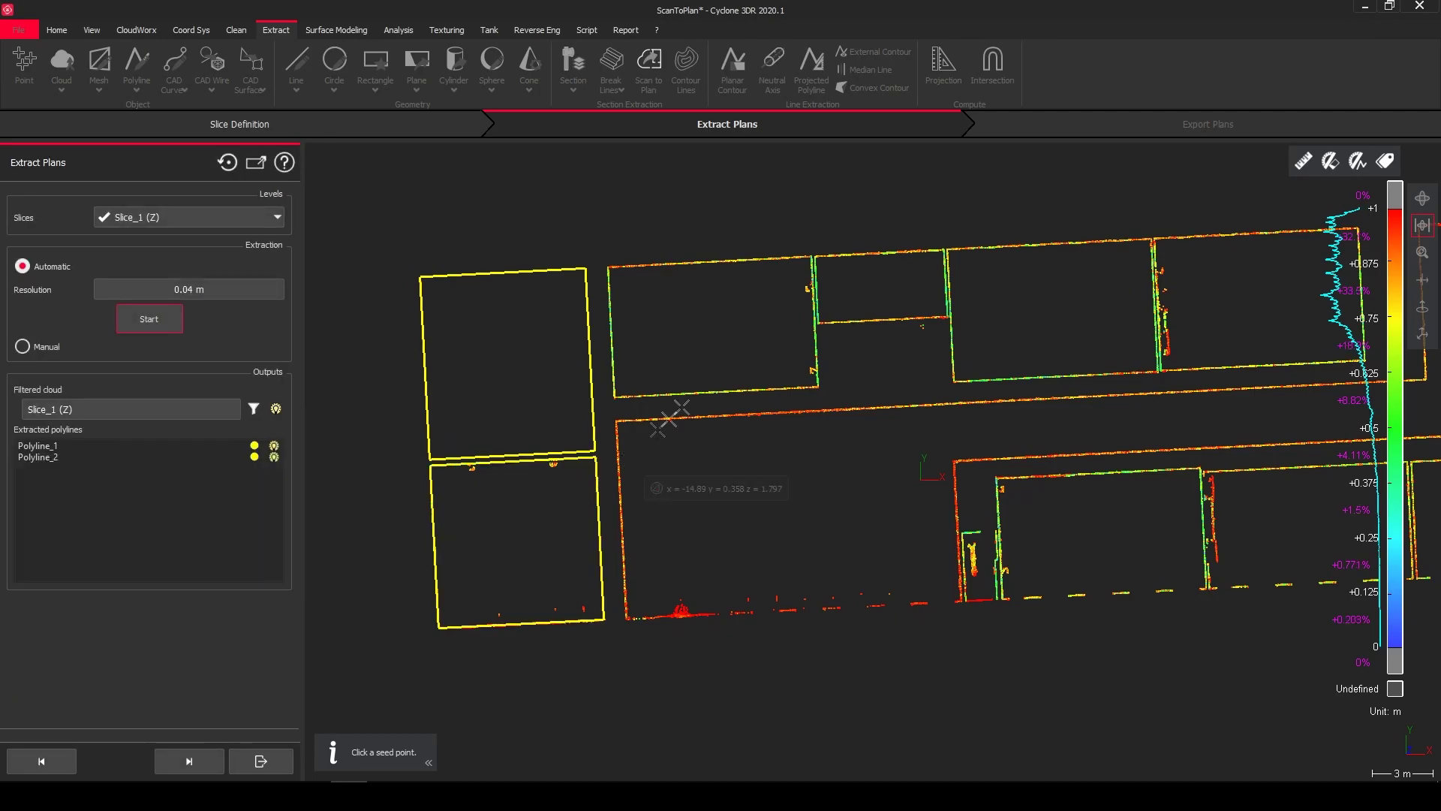
- Extract the outlines of the four adjoining rooms along the plan's upper side from seed points on their walls
scroll(763, 373, up, 3)
click(736, 435)
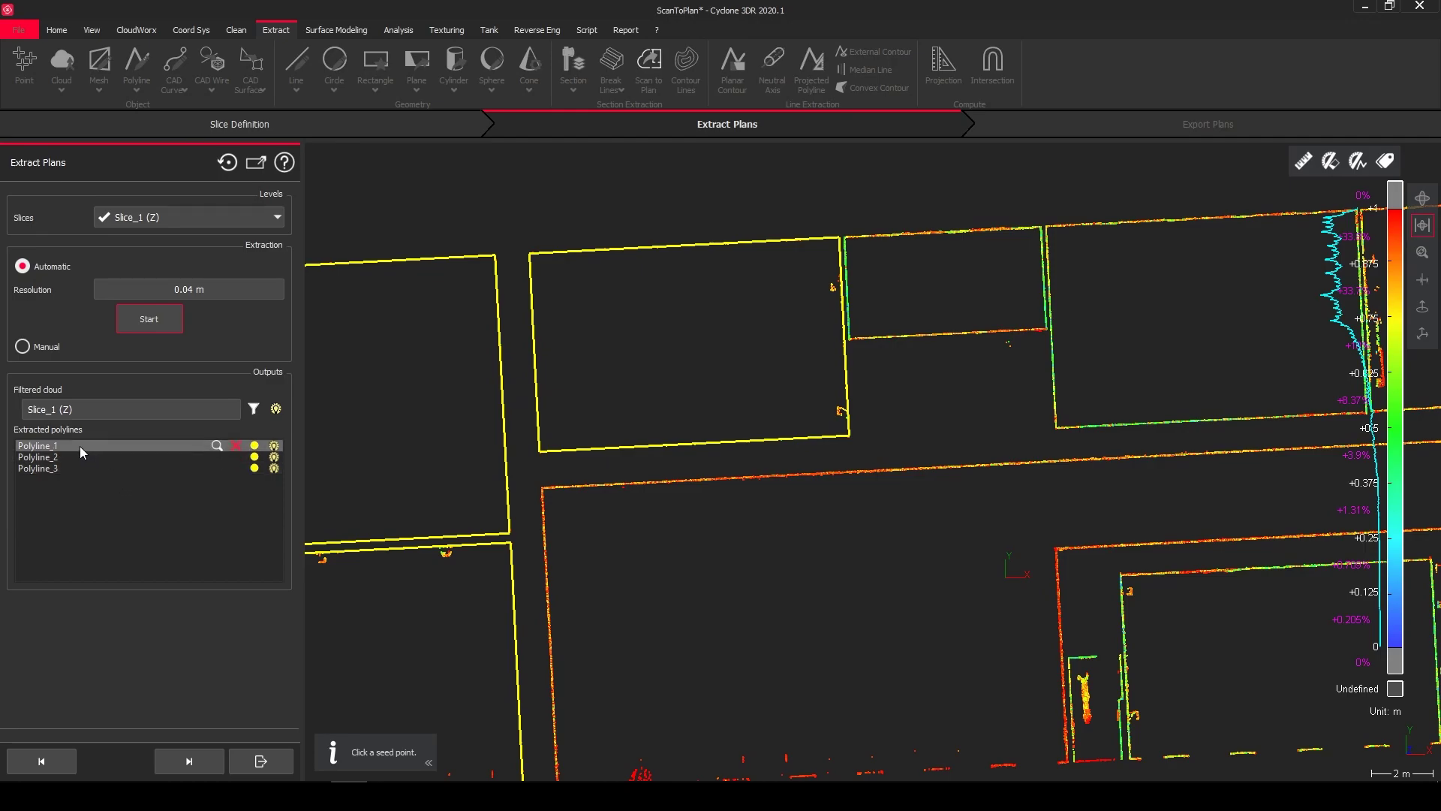
click(904, 234)
right_drag(1082, 226, 644, 264)
click(648, 265)
click(1105, 240)
- Extract wall polylines for the two rooms at the plan's right end from seed points
right_drag(1105, 240, 568, 221)
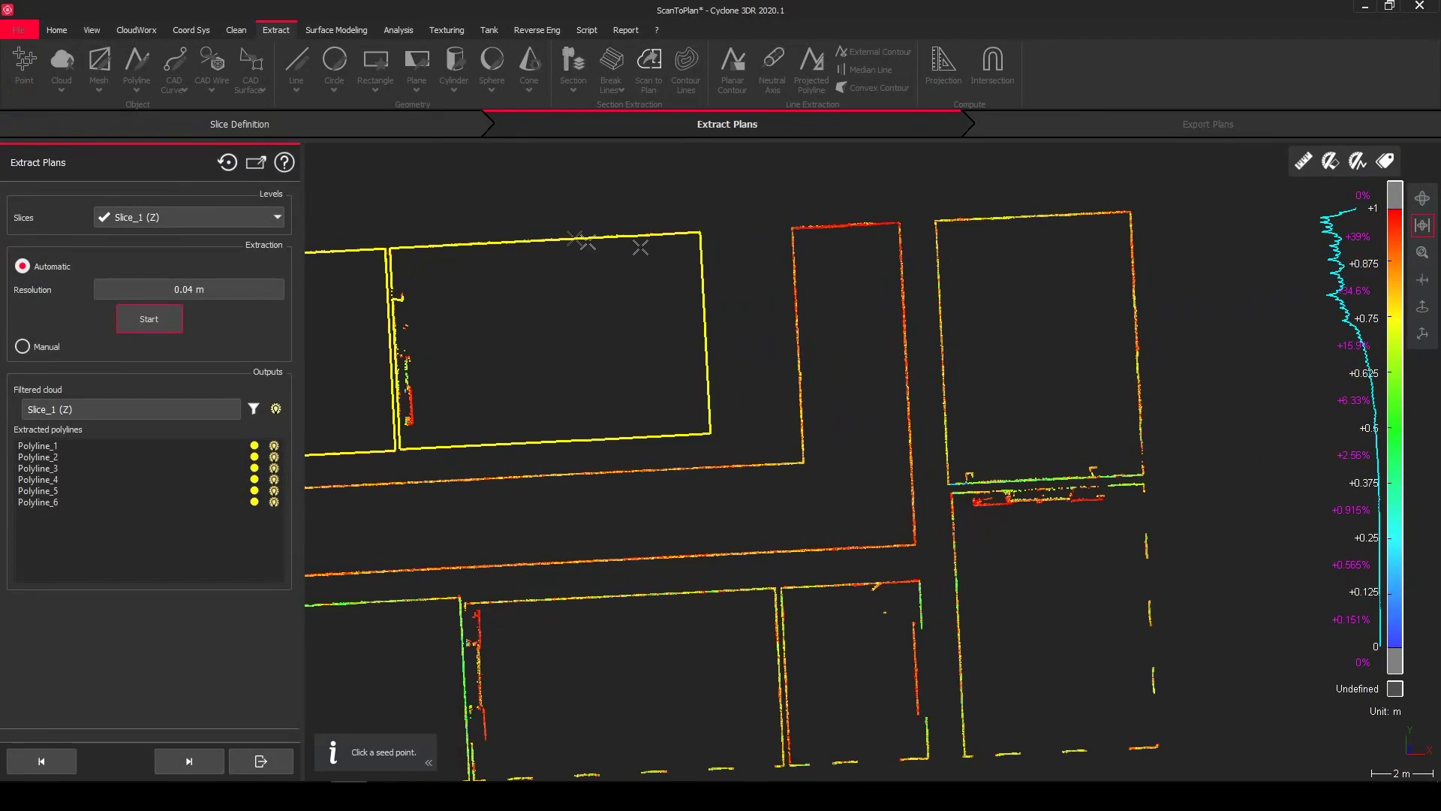
click(985, 217)
right_drag(952, 643, 830, 412)
click(823, 414)
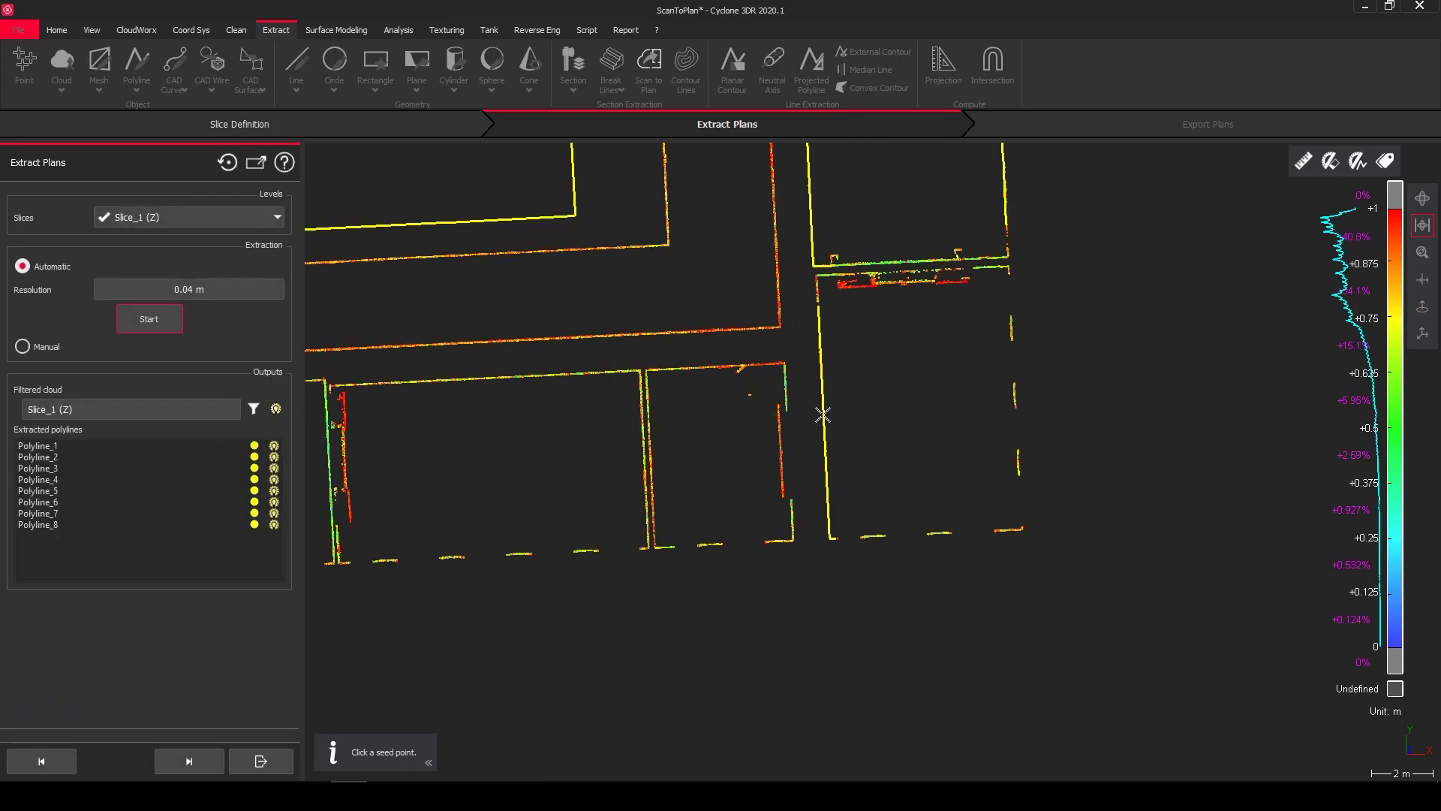
- Extract wall polylines for the three rooms along the plan's lower side from seed points
click(682, 370)
click(532, 376)
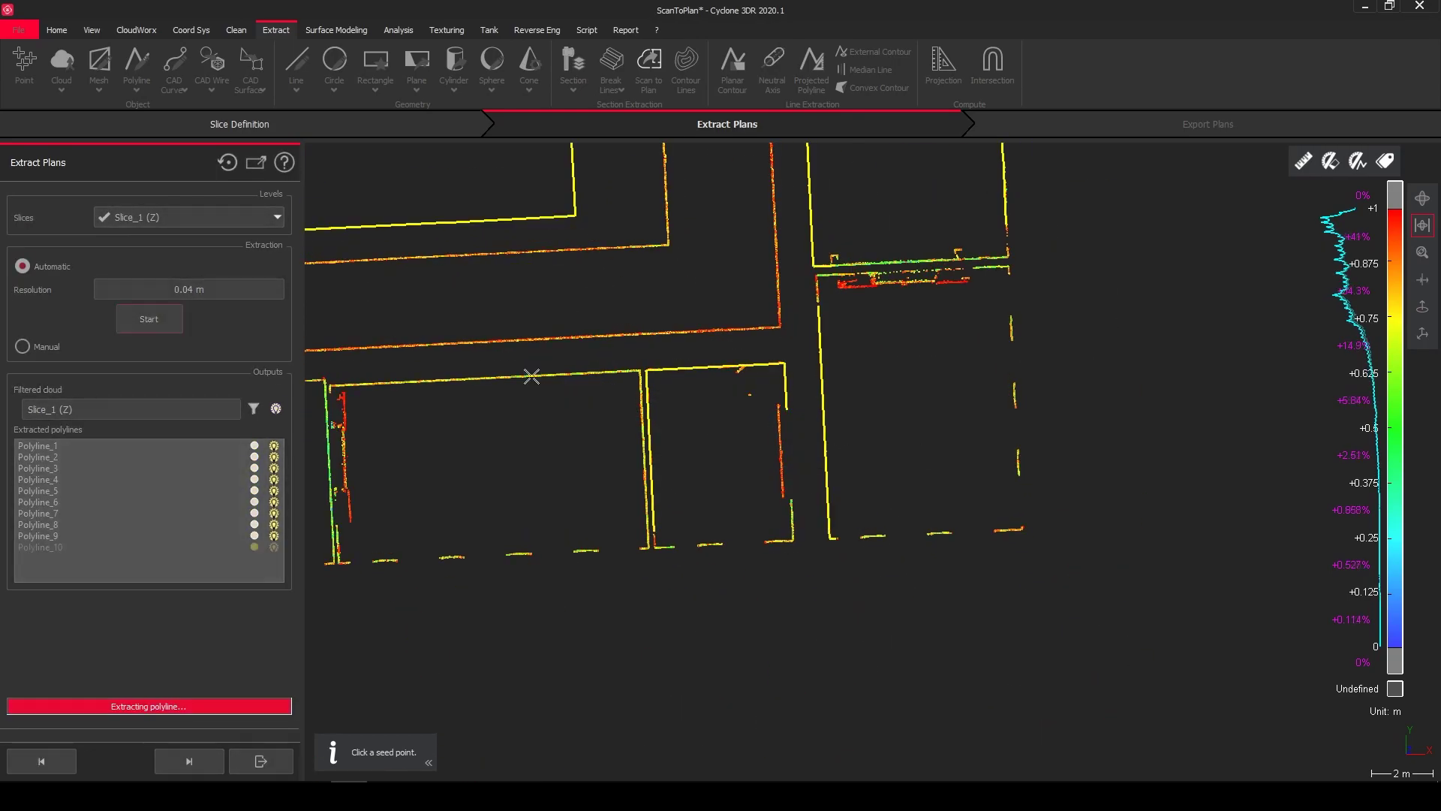
right_drag(531, 376, 1056, 338)
click(724, 349)
- Extract the wall polylines on both sides of the central corridor and hall, and finish the automatic extraction
scroll(891, 364, down, 5)
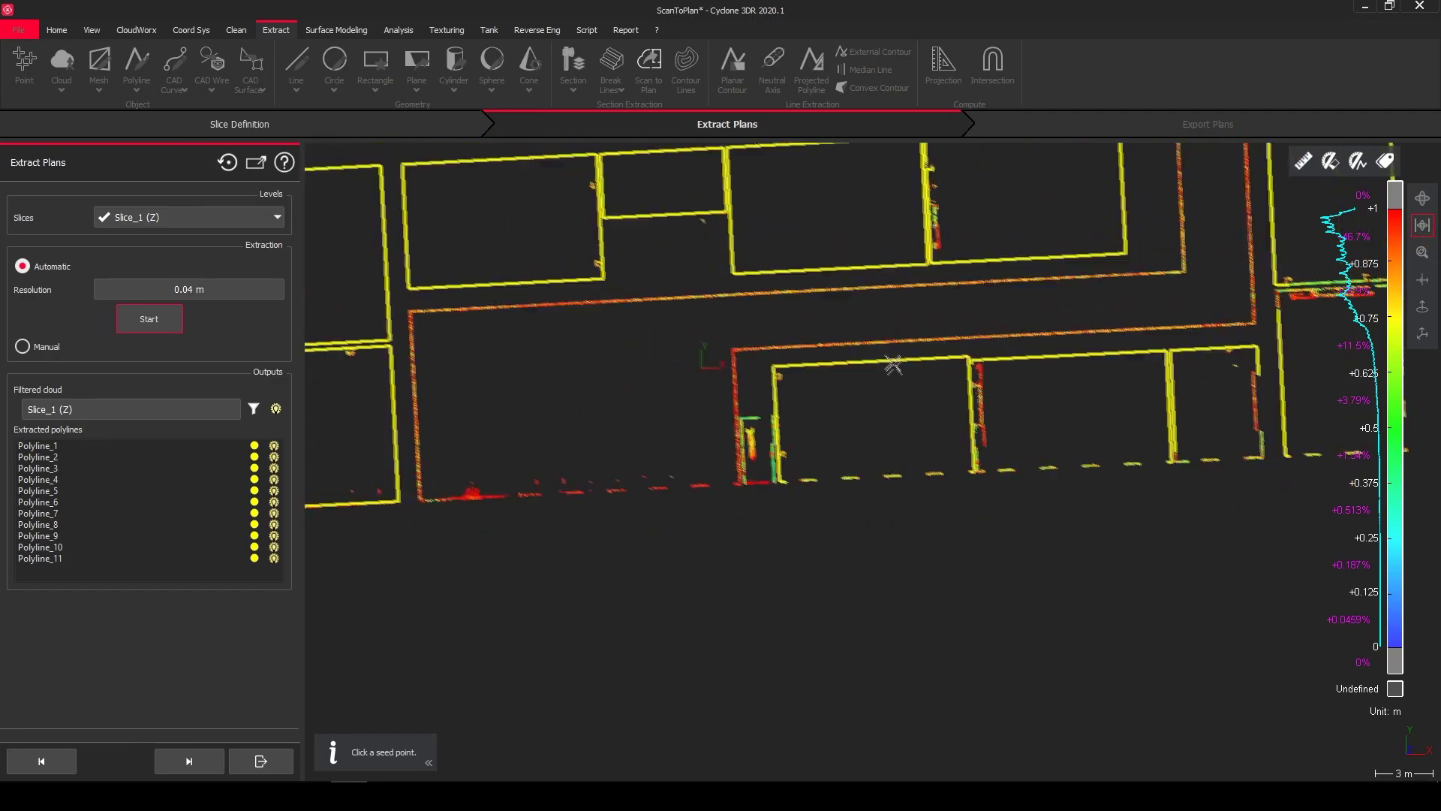
click(936, 340)
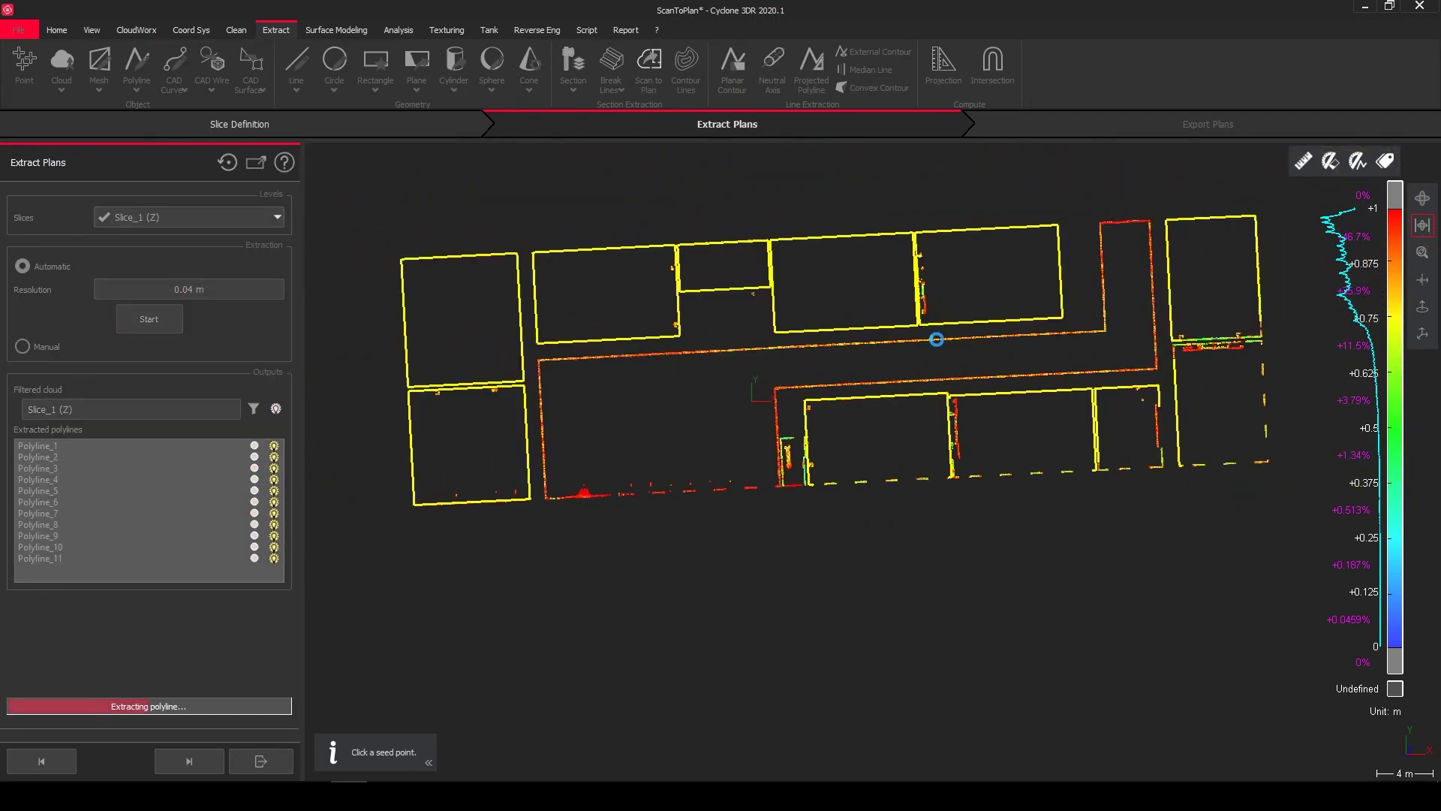
click(1151, 275)
right_drag(598, 480, 503, 501)
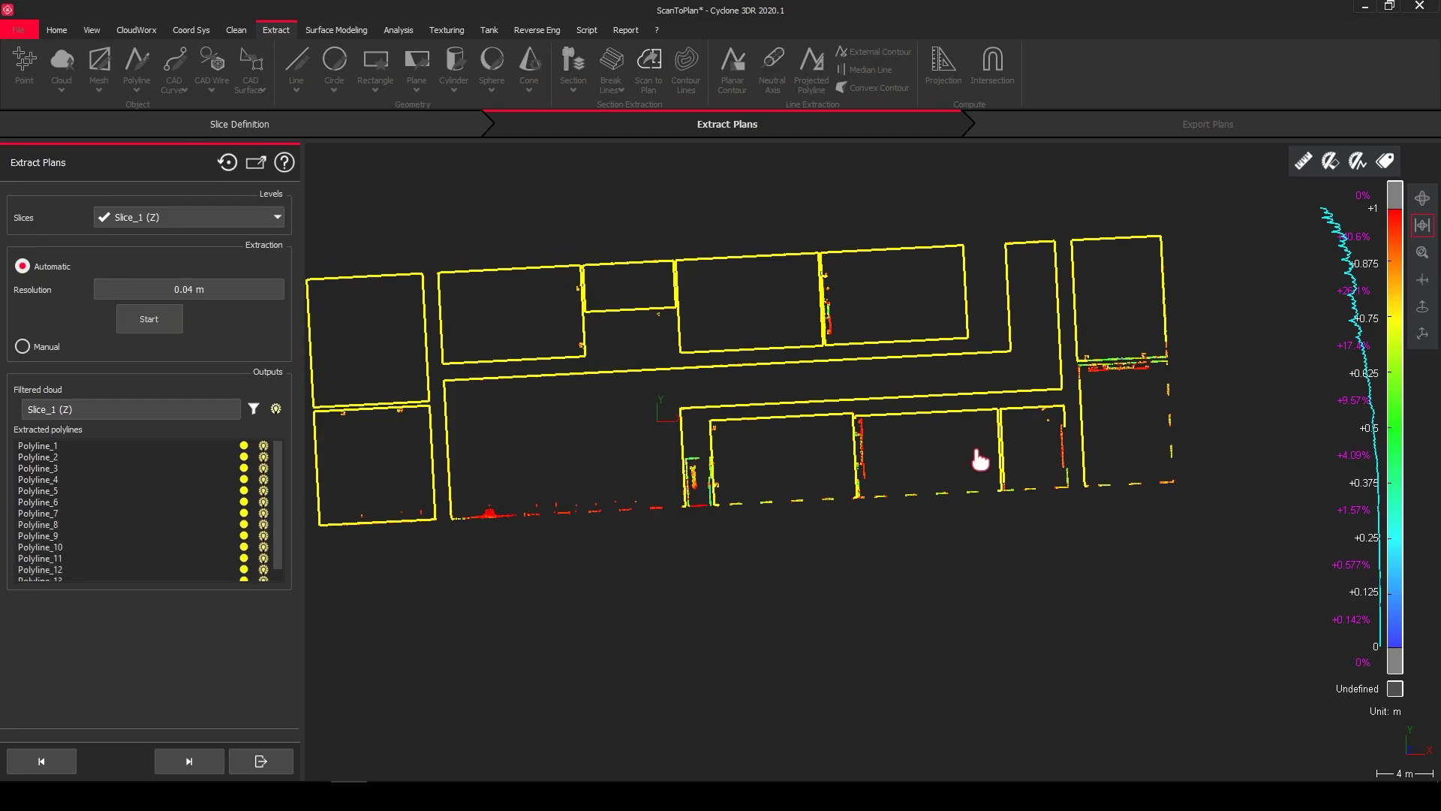
scroll(1161, 453, up, 8)
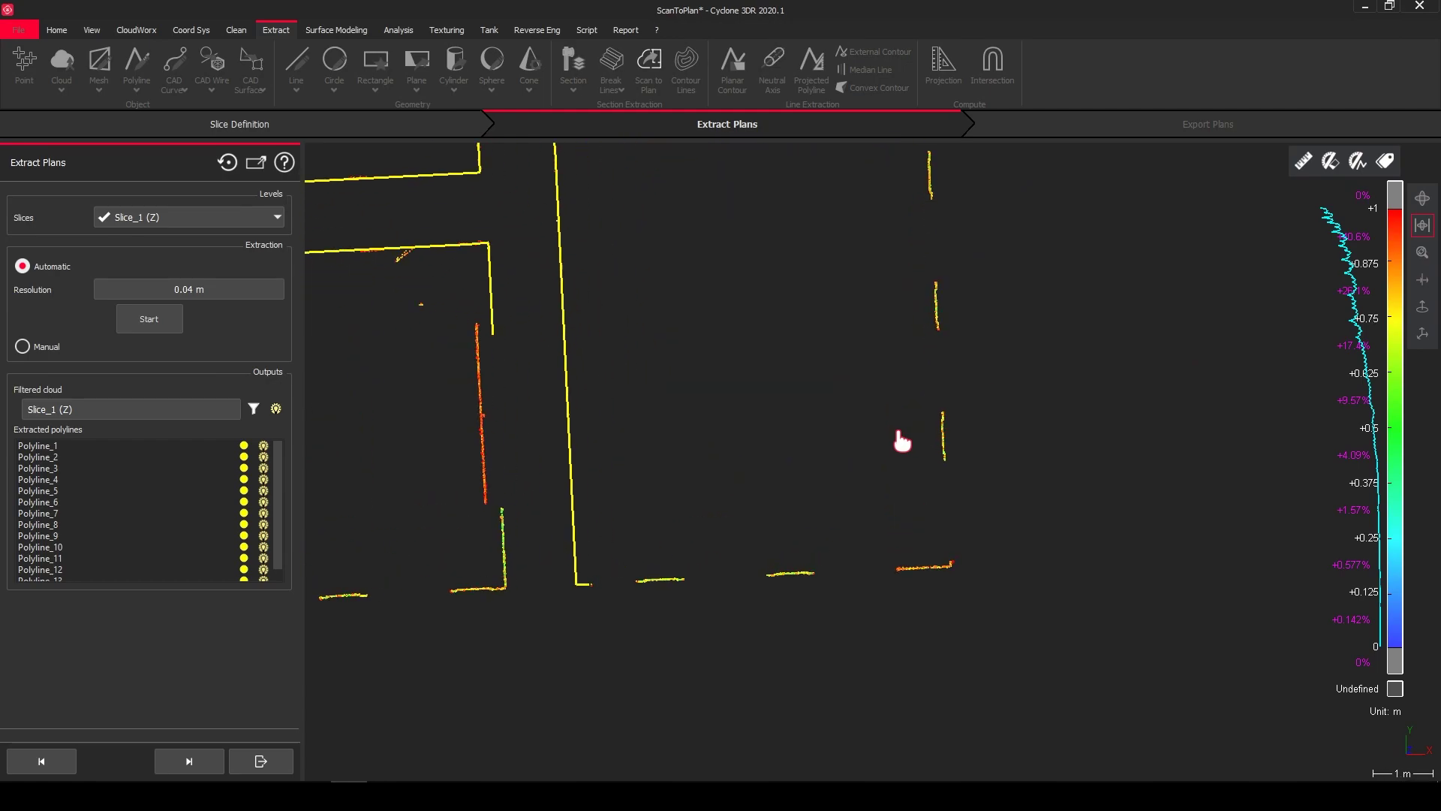
scroll(902, 443, down, 3)
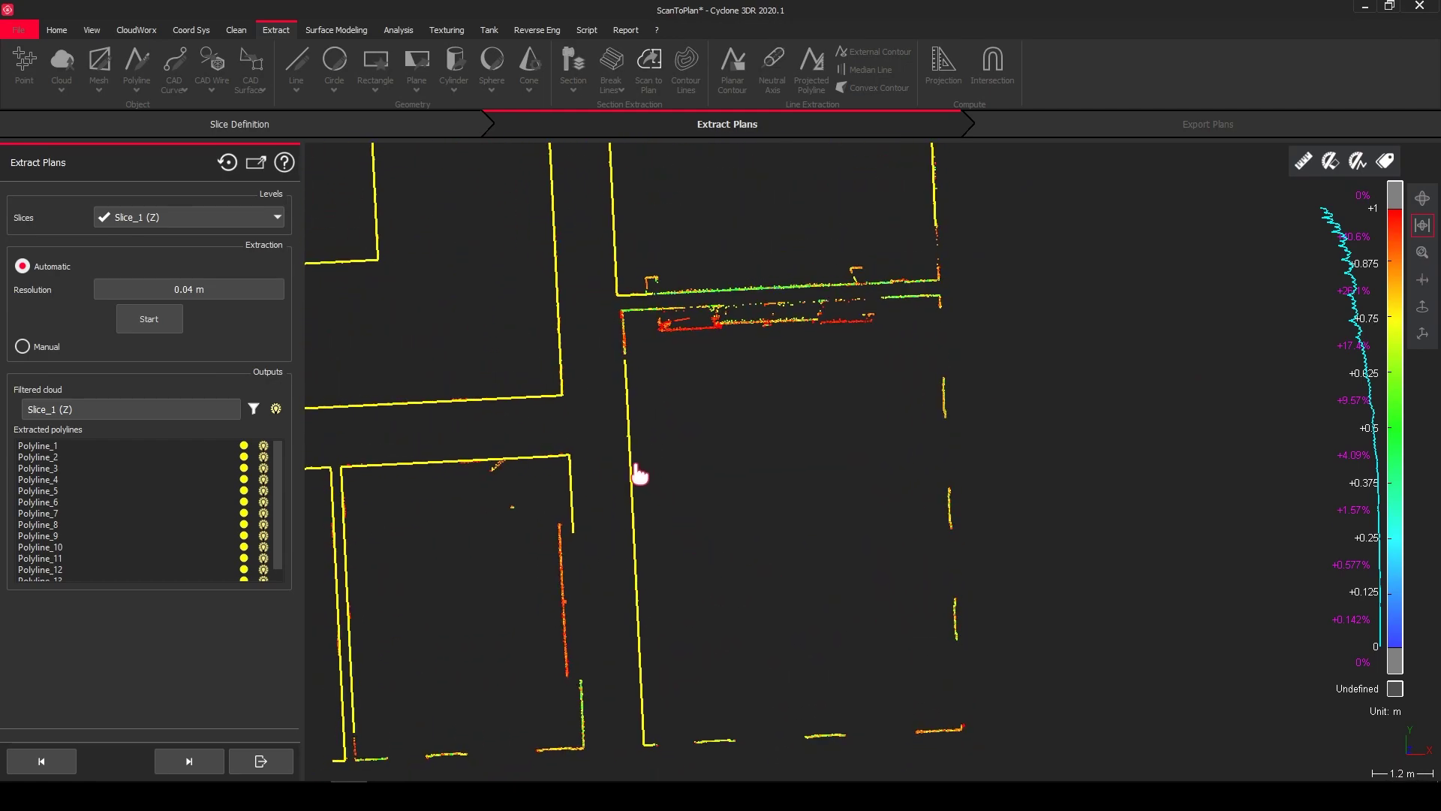
- Extend the corridor-side wall polyline of the lower room at the plan's right end up to the room's upper corner
click(628, 466)
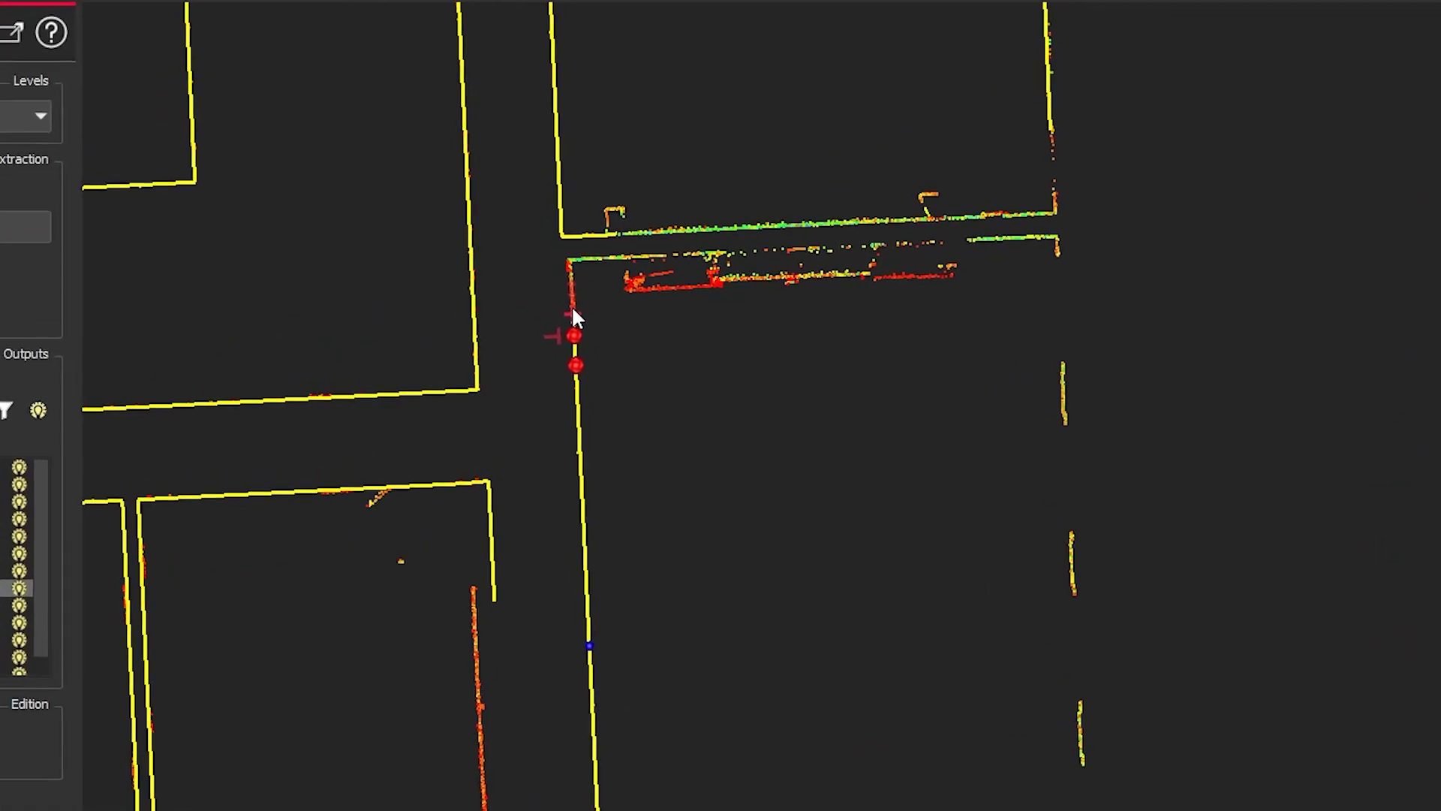
scroll(526, 292, up, 5)
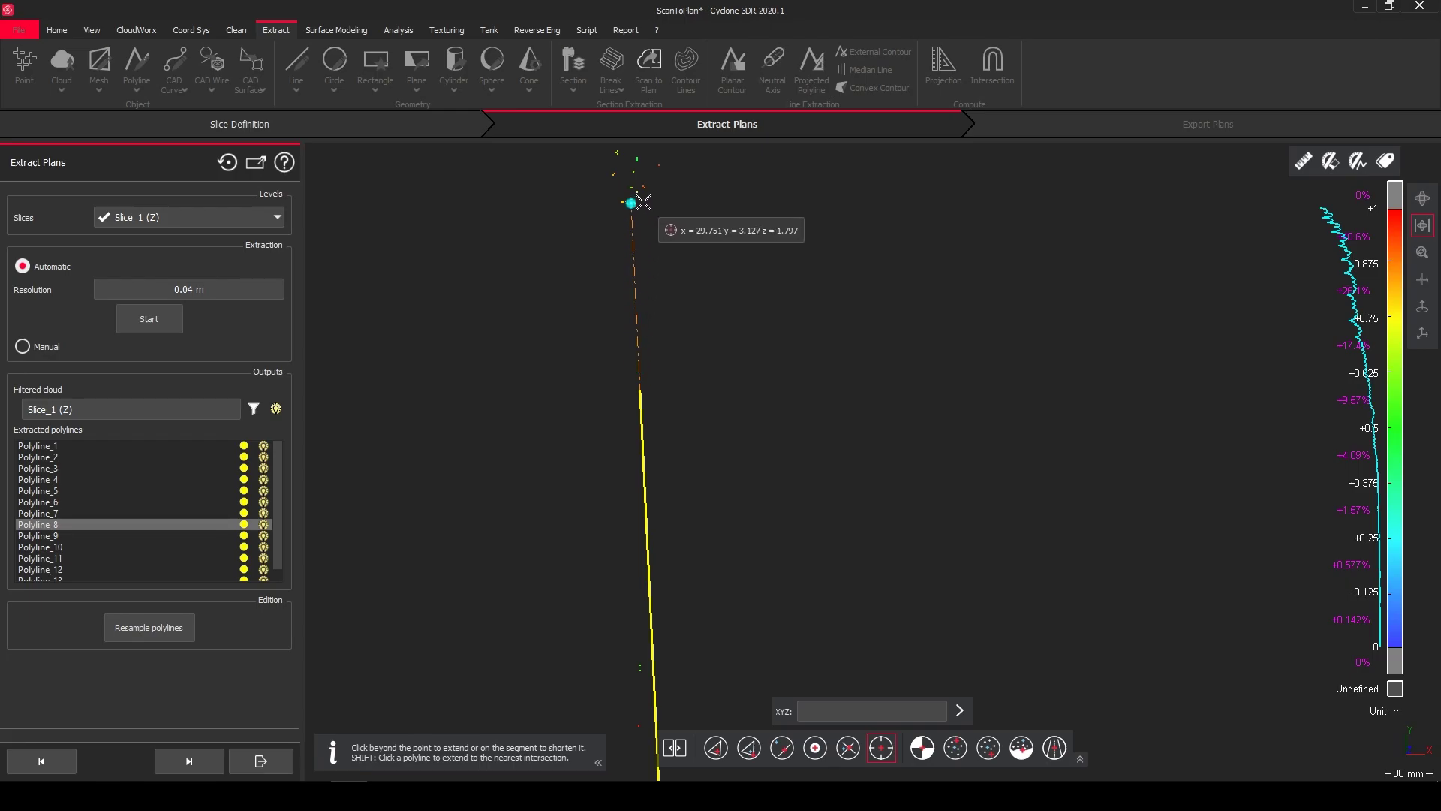
scroll(634, 232, down, 5)
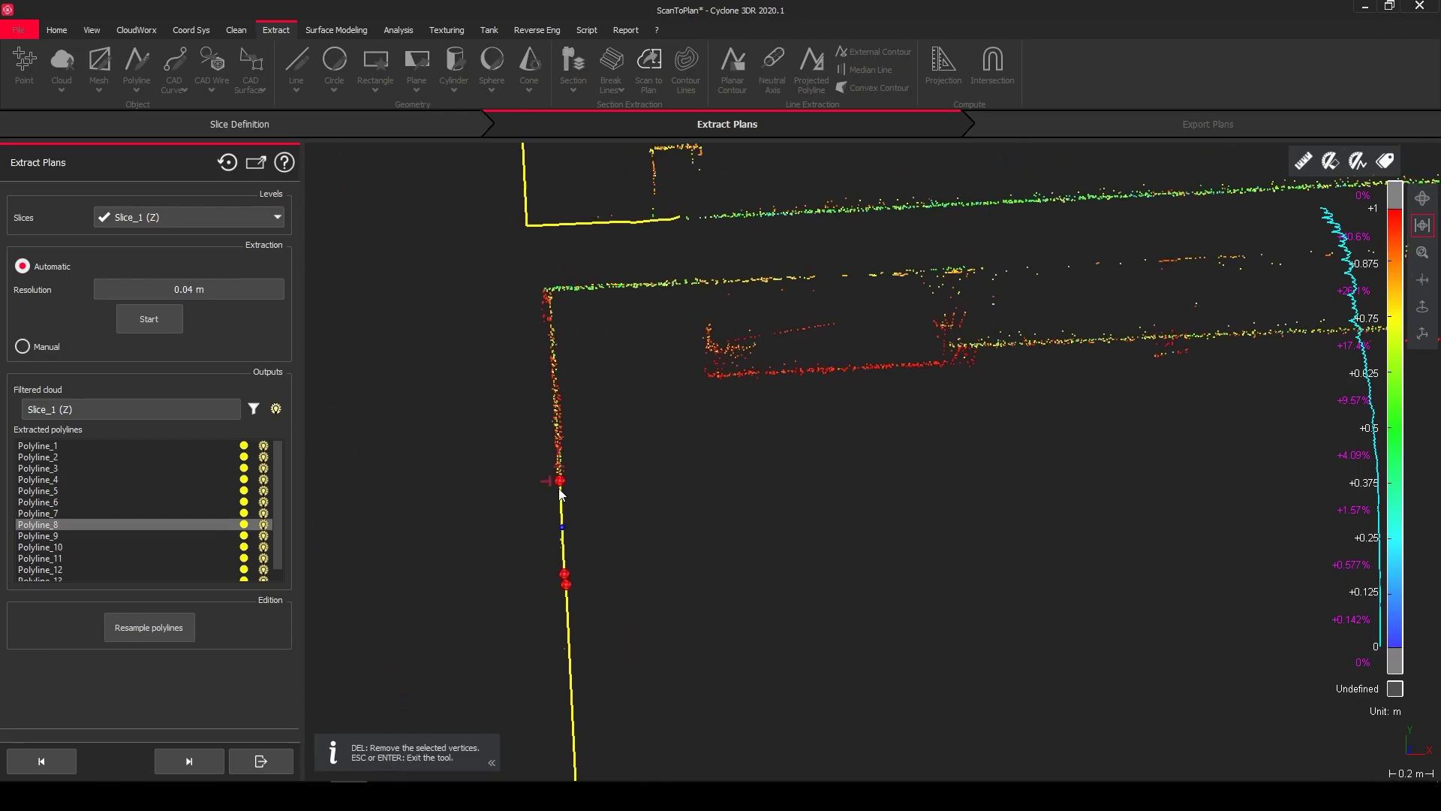
click(554, 293)
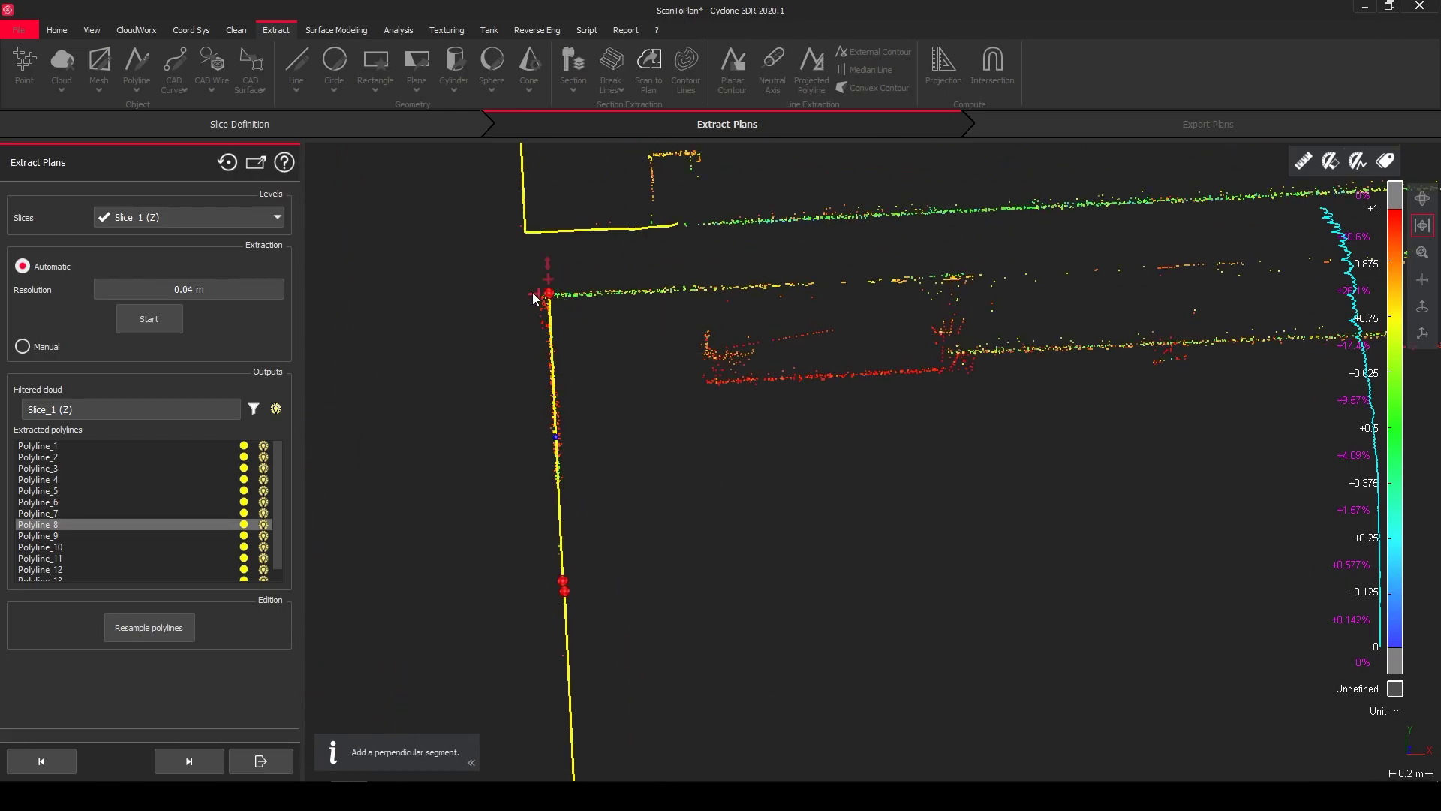
- Complete the lower right-end room's outline with perpendicular segments along its upper and outer walls and a closing lower wall
click(534, 296)
scroll(825, 296, down, 2)
middle_drag(824, 296, 443, 235)
scroll(1100, 228, up, 2)
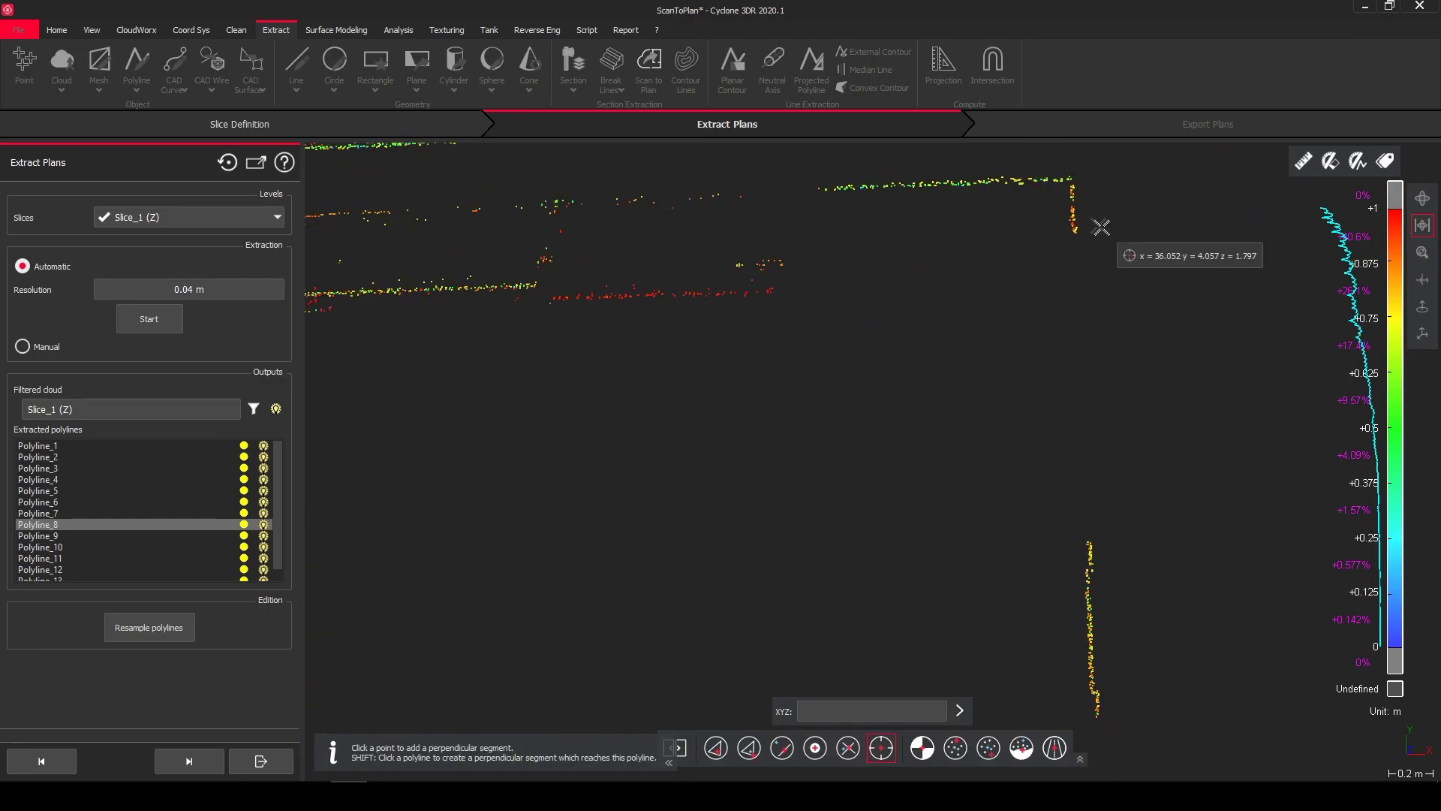
click(1074, 179)
scroll(1051, 473, down, 5)
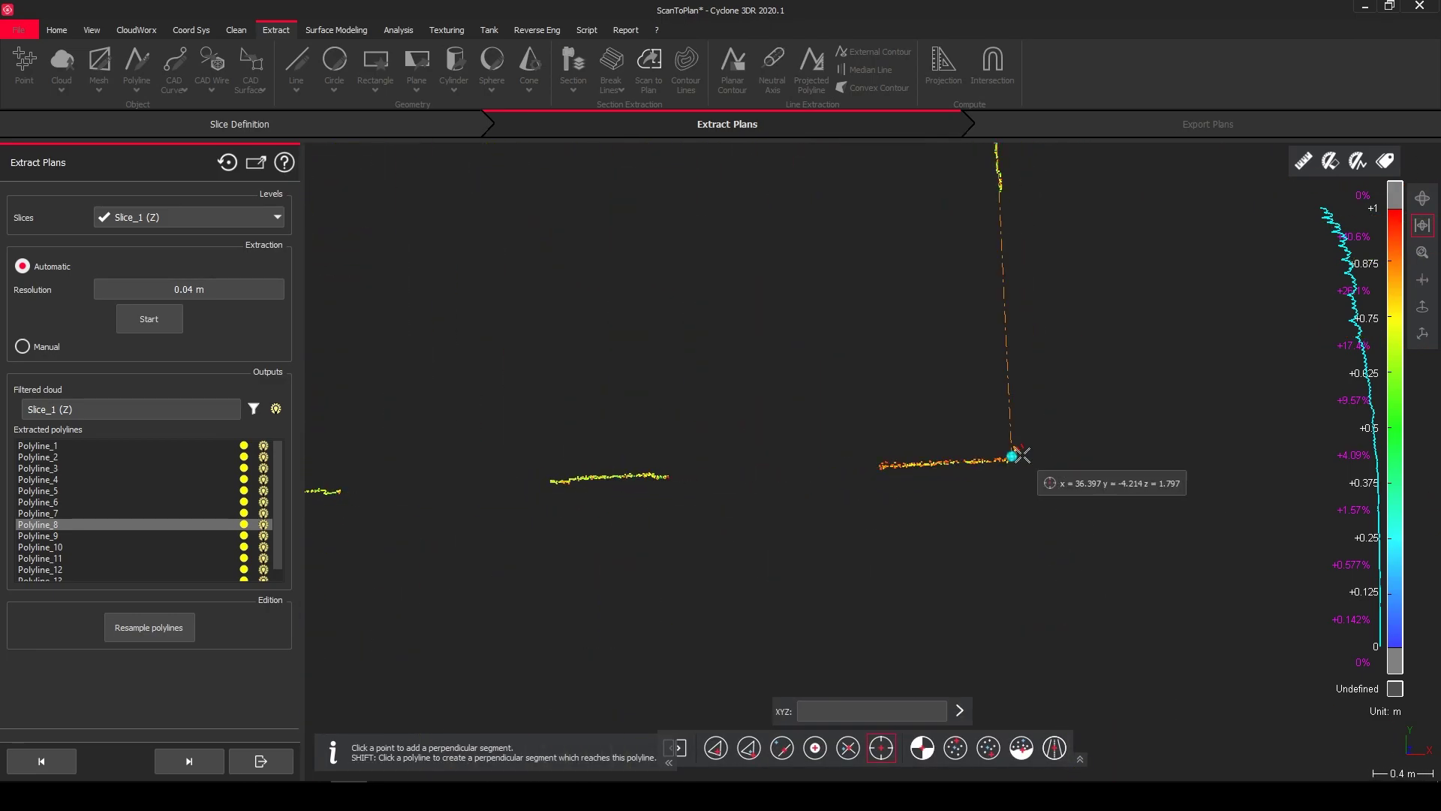
click(1020, 459)
scroll(1003, 471, up, 4)
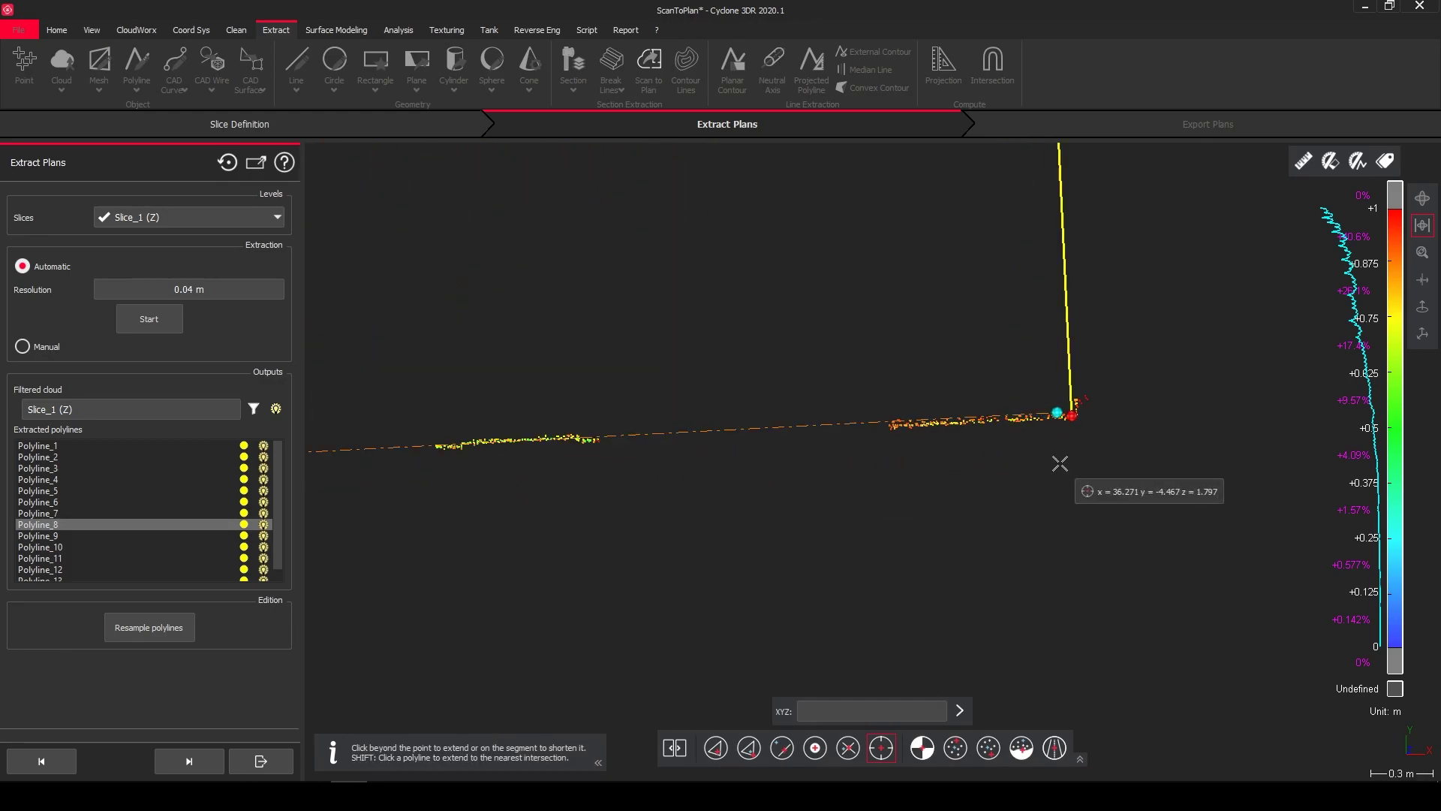
click(1015, 455)
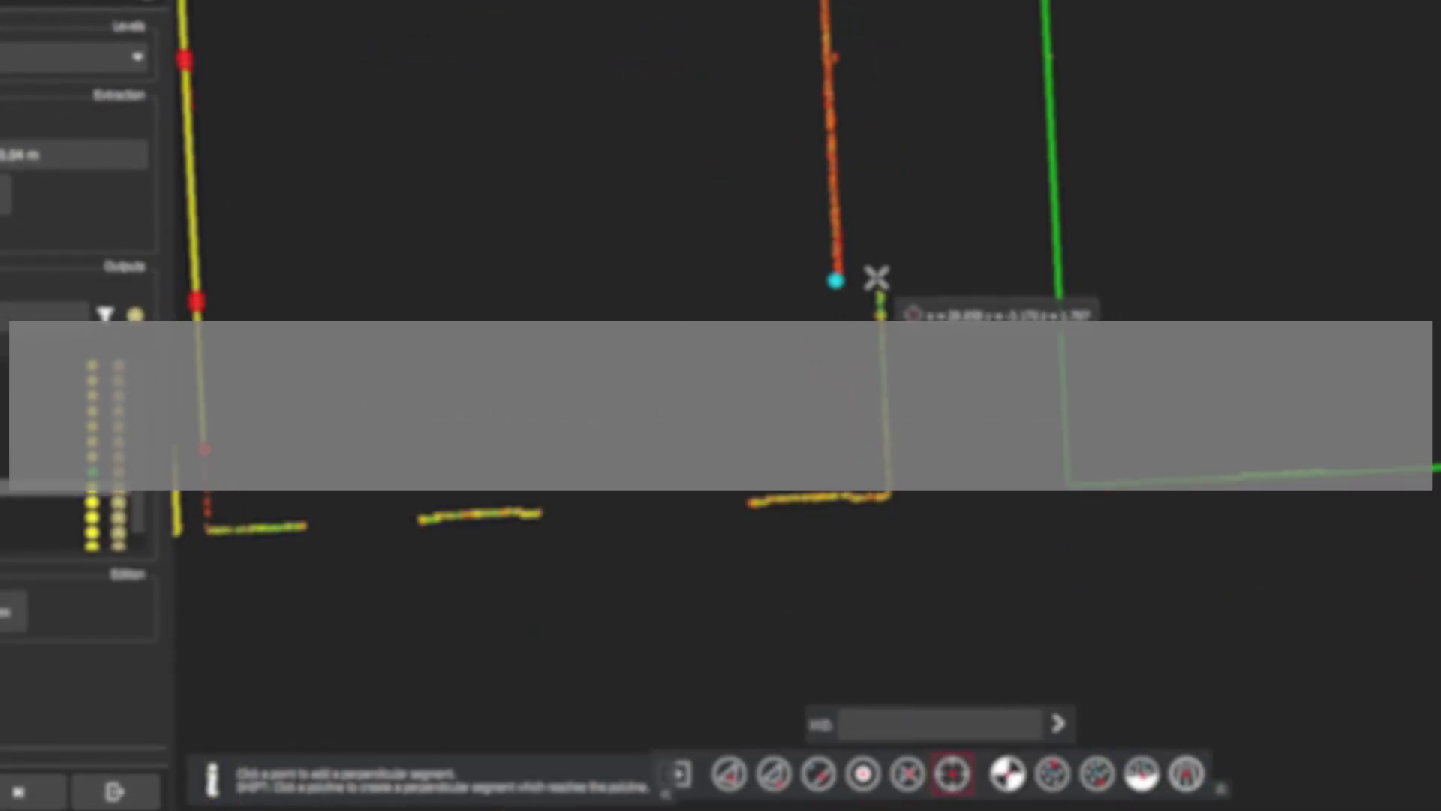
- Trace the stepped right wall of the small lower-side room with perpendicular segments down to its lower right corner
click(863, 280)
click(880, 276)
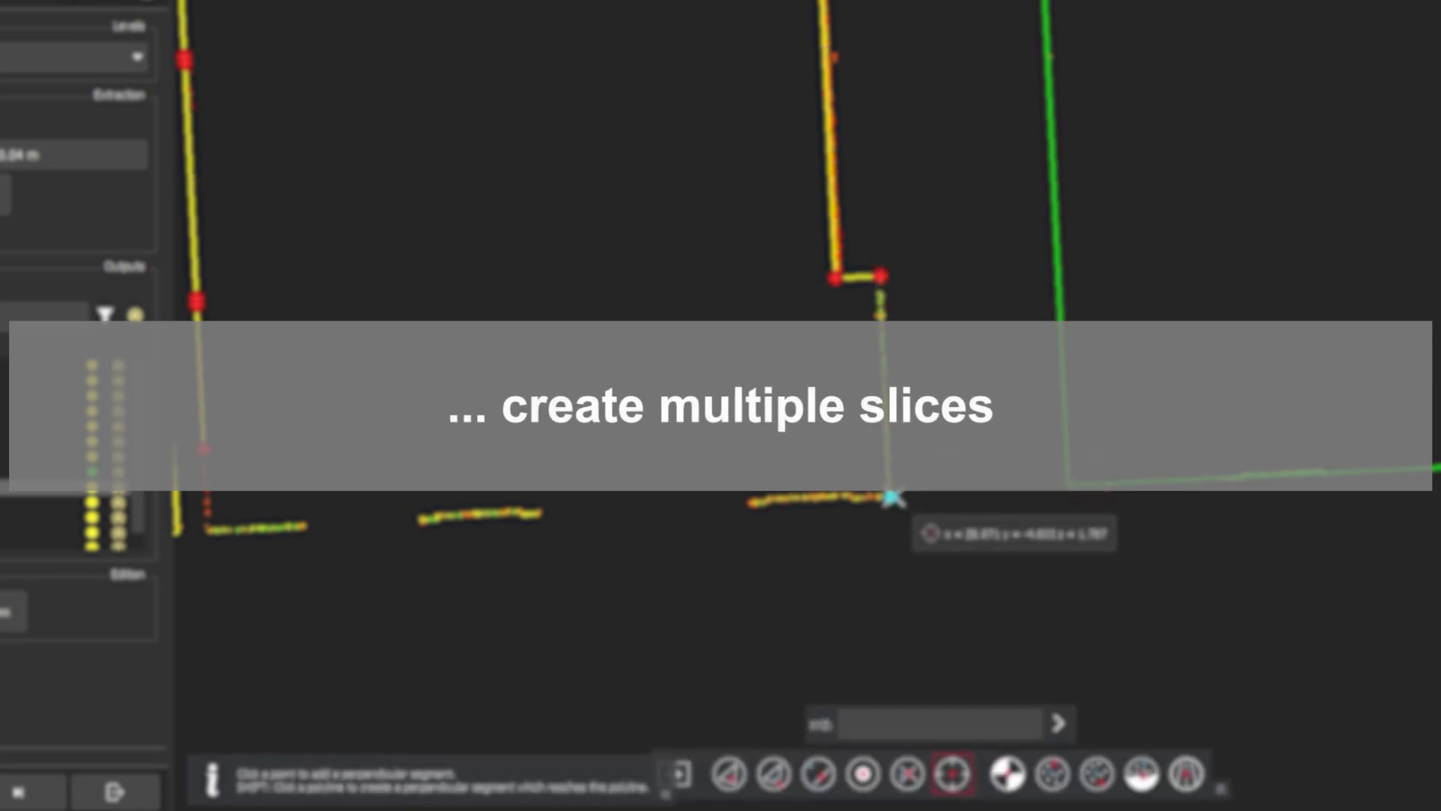
click(890, 497)
- Close the small lower-side room's outline along its lower wall at the lower left corner, and finish editing it
middle_drag(211, 570, 598, 498)
click(598, 499)
click(591, 381)
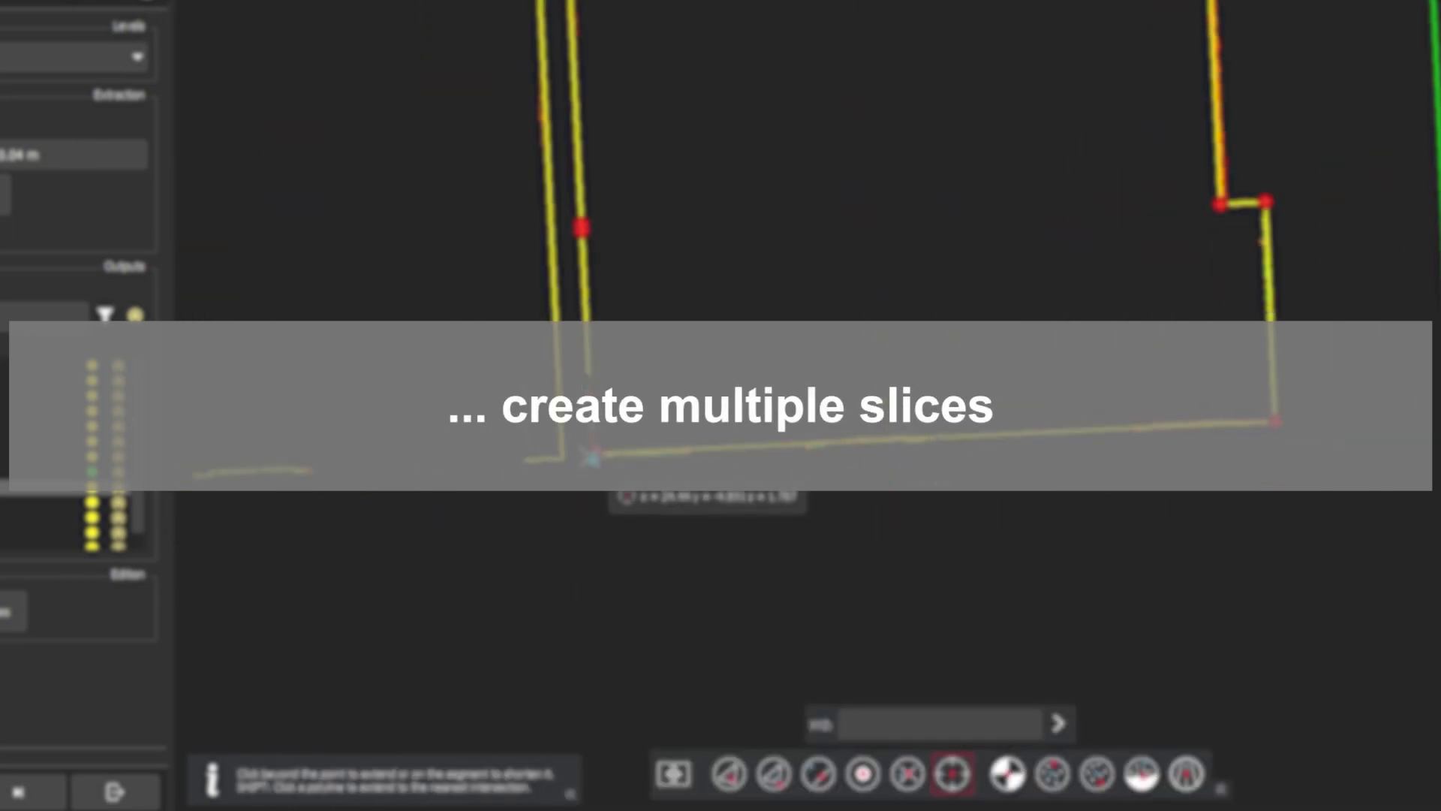
click(592, 458)
scroll(725, 392, down, 3)
middle_drag(725, 394, 695, 492)
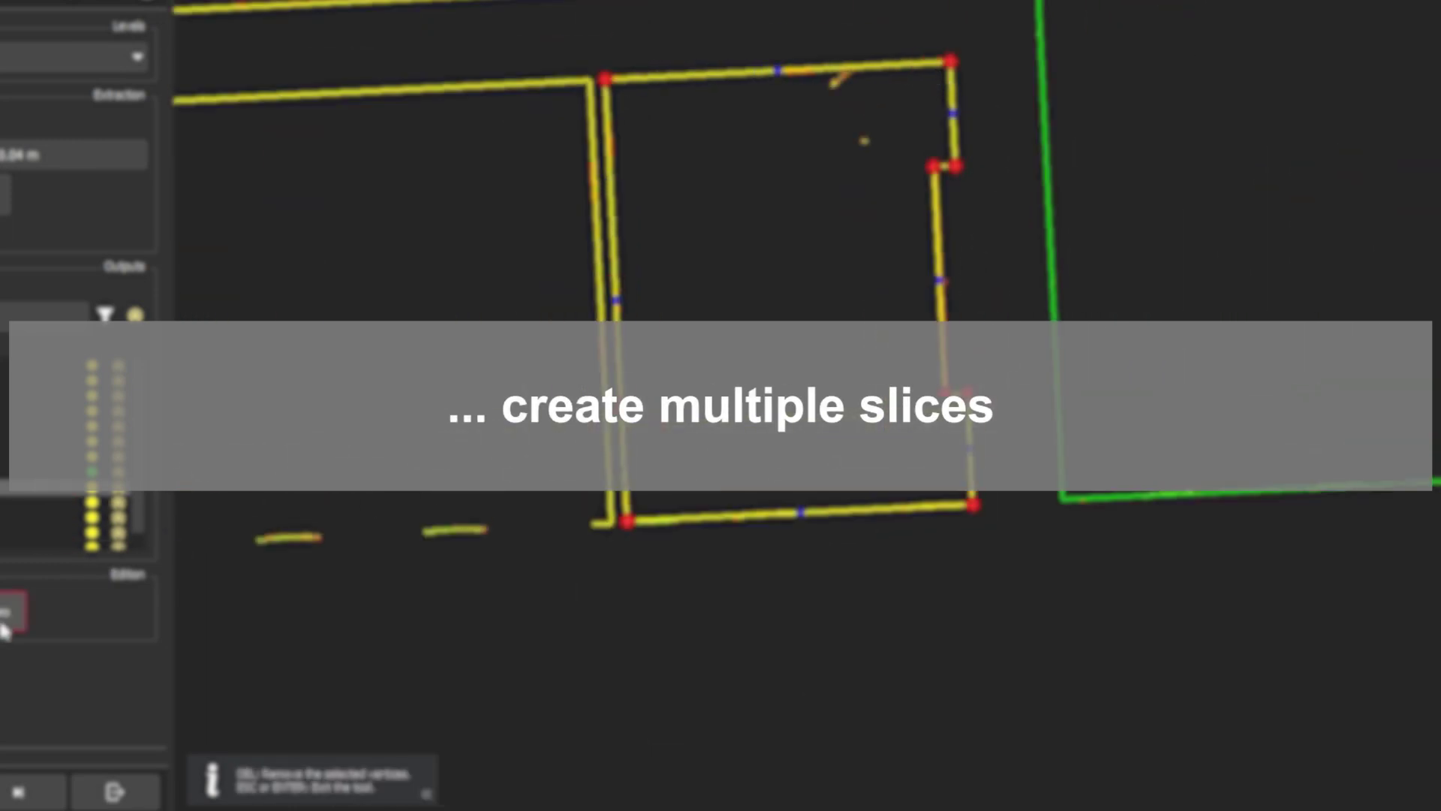
middle_drag(697, 325, 1260, 265)
key(Return)
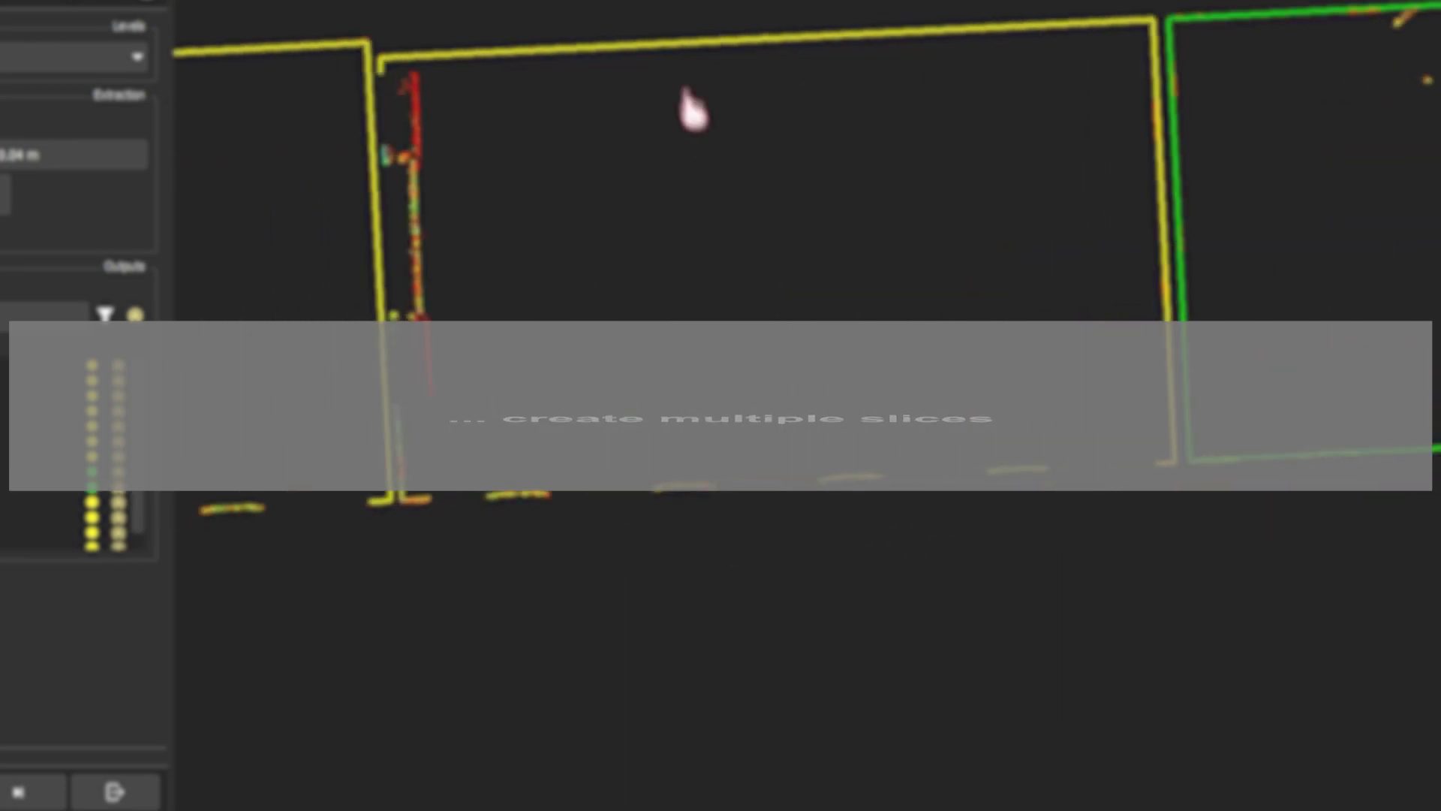
- Extend the left wall of the middle lower-side room to its lower left corner and close the outline along the lower wall
click(411, 57)
click(381, 57)
click(436, 496)
key(ctrl+z)
click(403, 499)
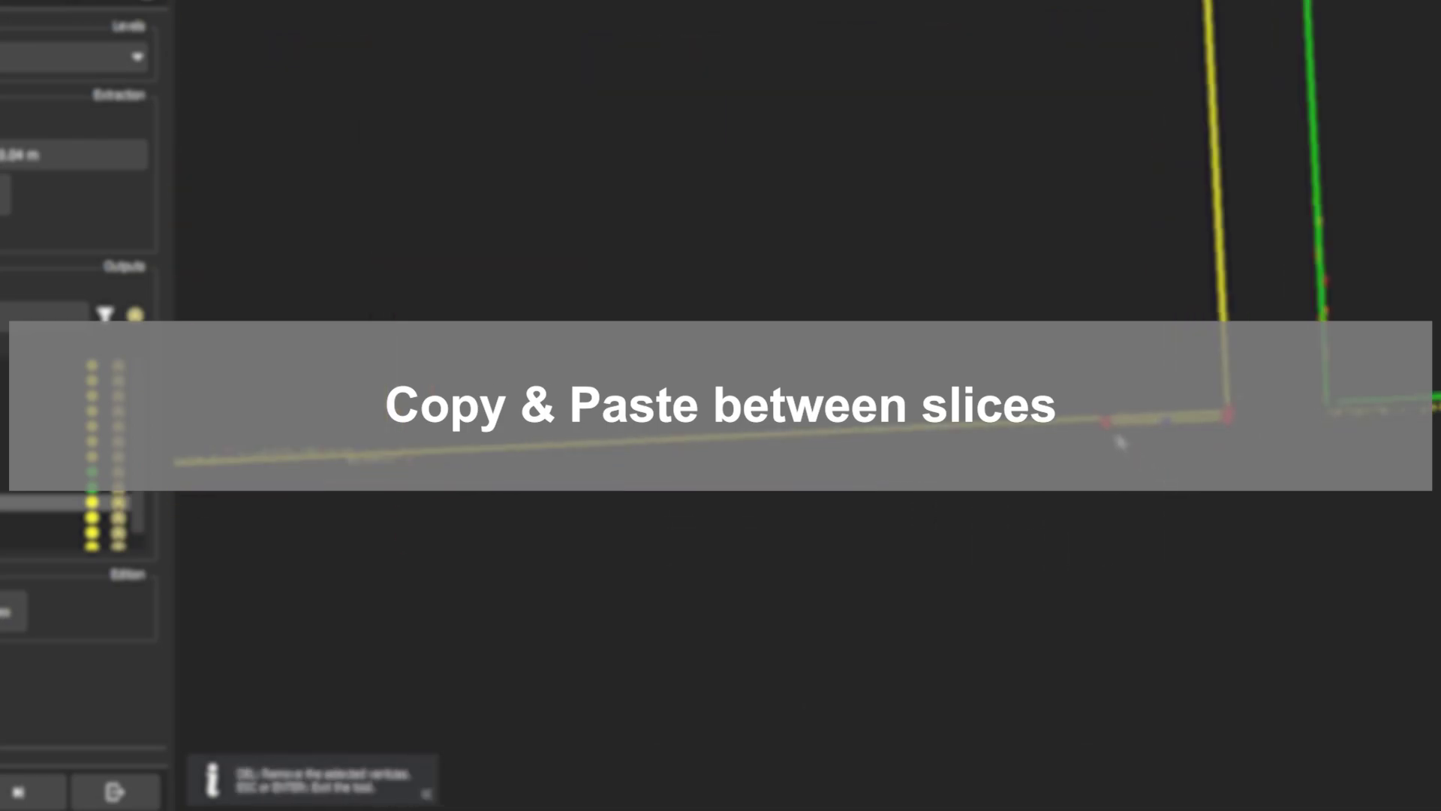
scroll(1276, 442, down, 6)
scroll(673, 464, up, 2)
key(Return)
- Remove the stray vertex at the lower left corner of the next lower-side room, and close the hall outline along its lower wall
click(589, 172)
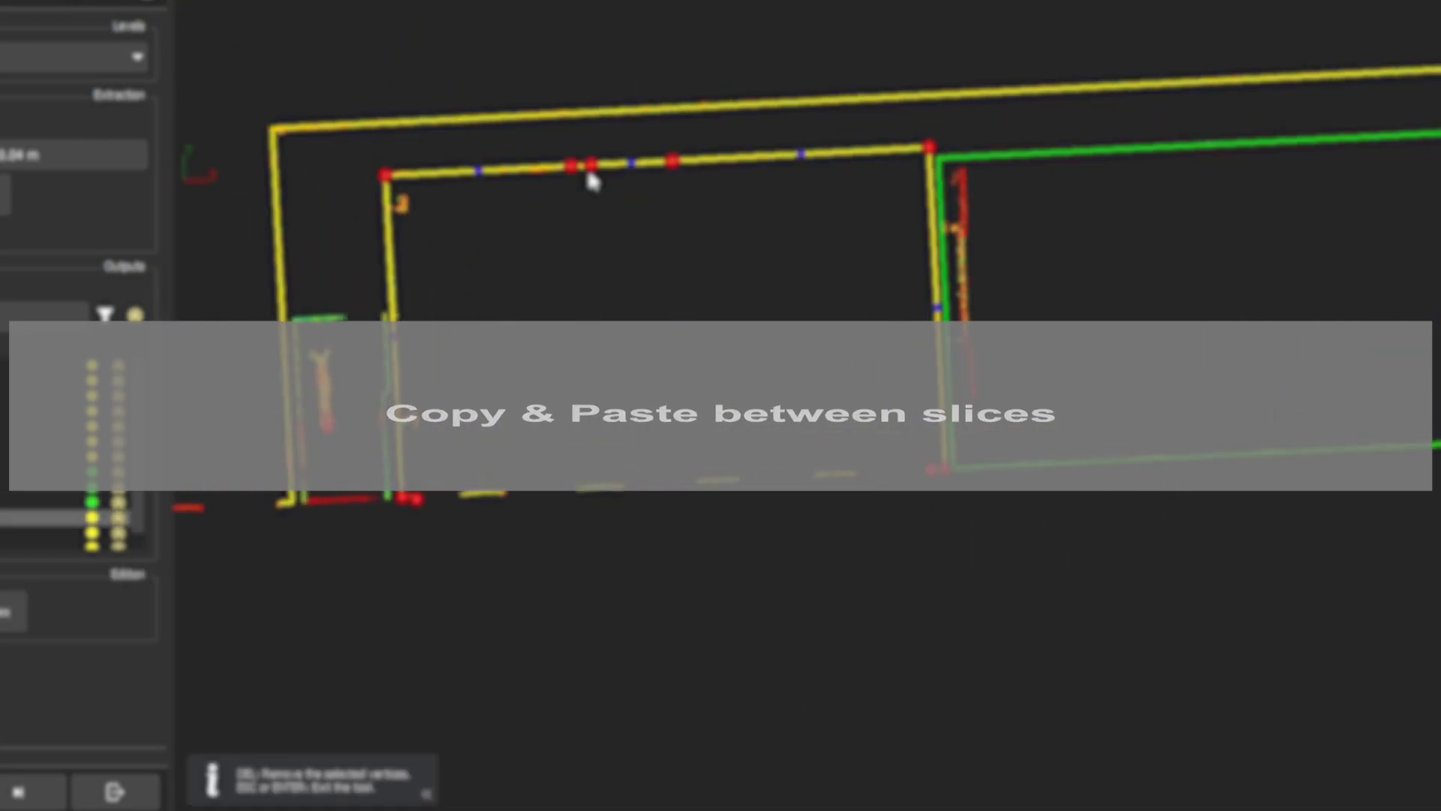
key(Delete)
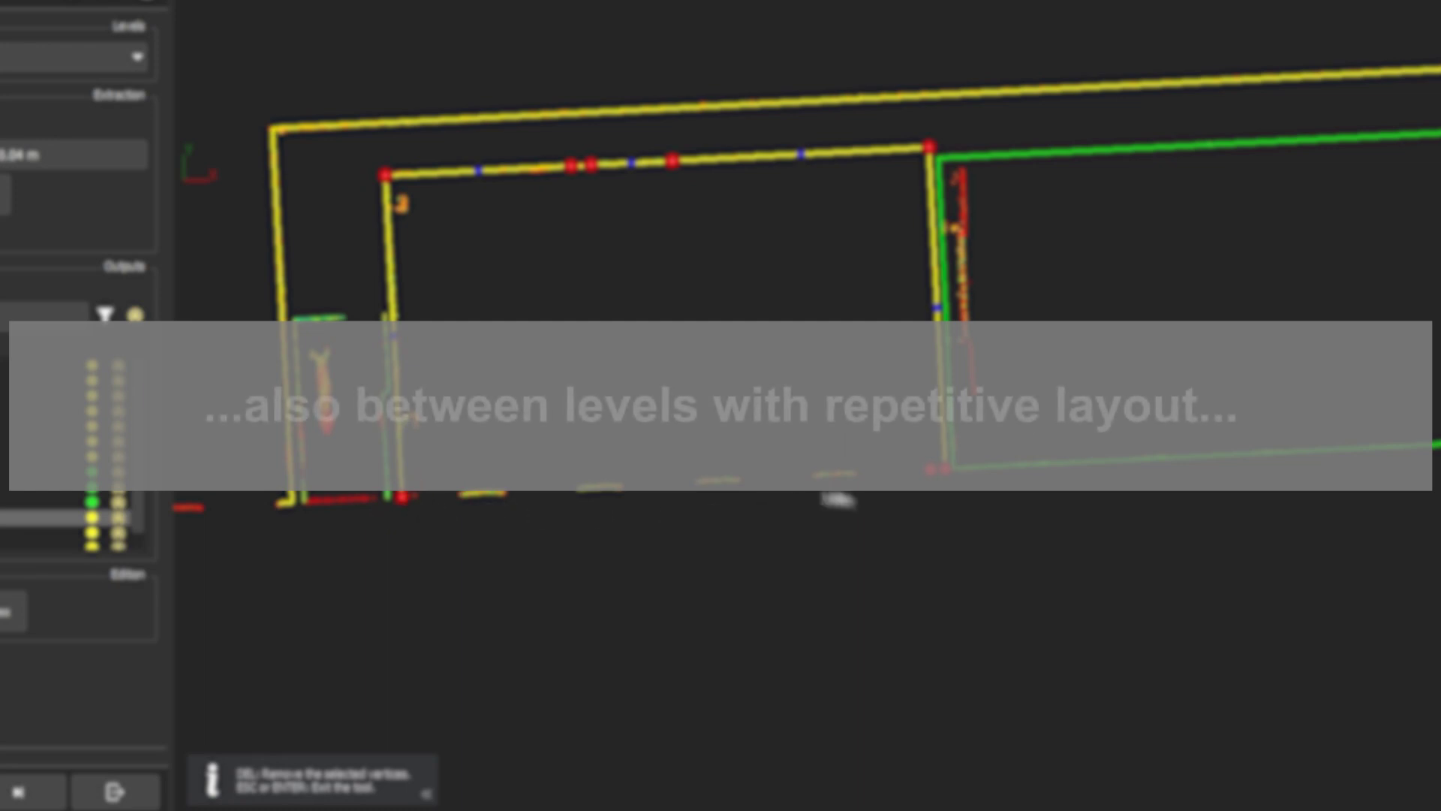
key(Escape)
click(405, 515)
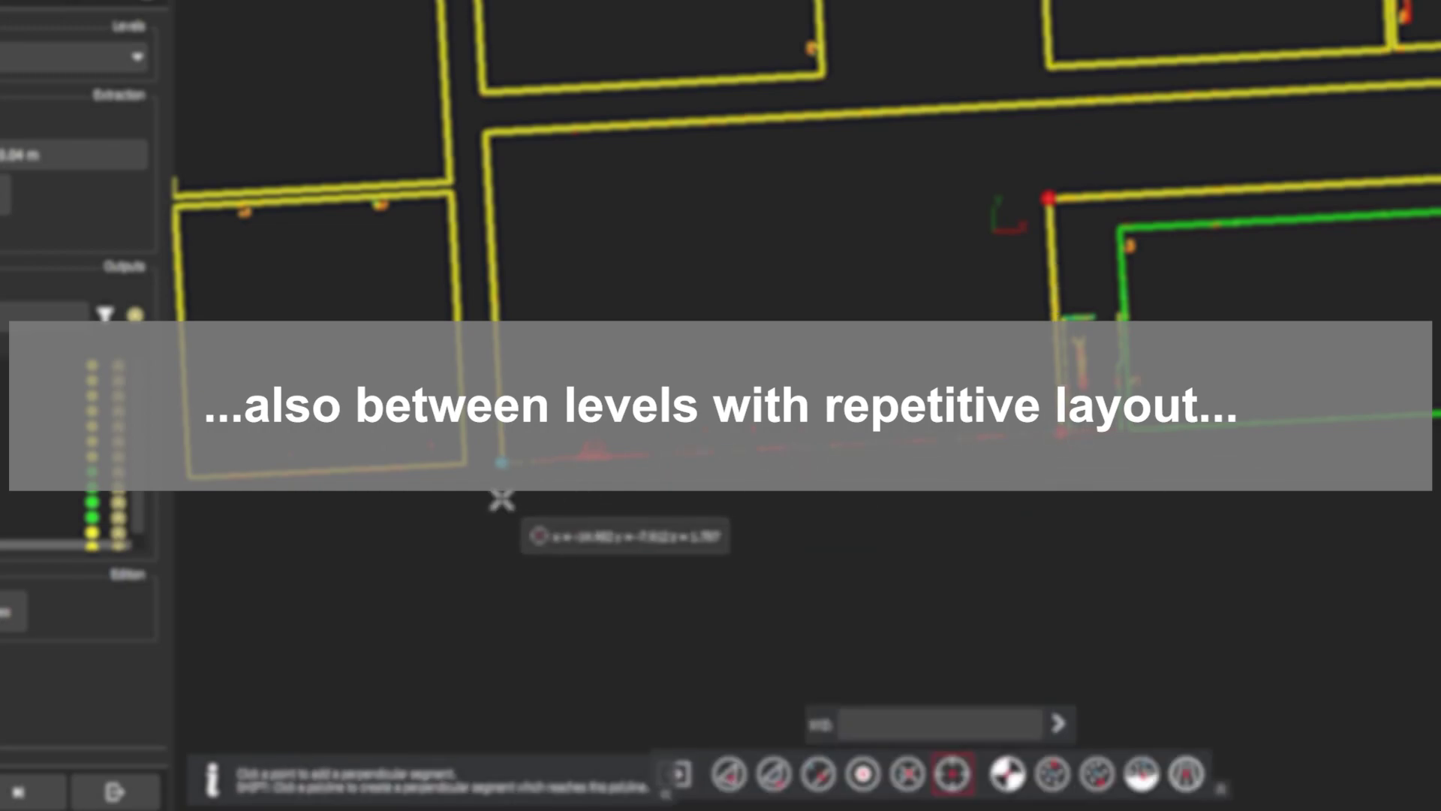
click(531, 515)
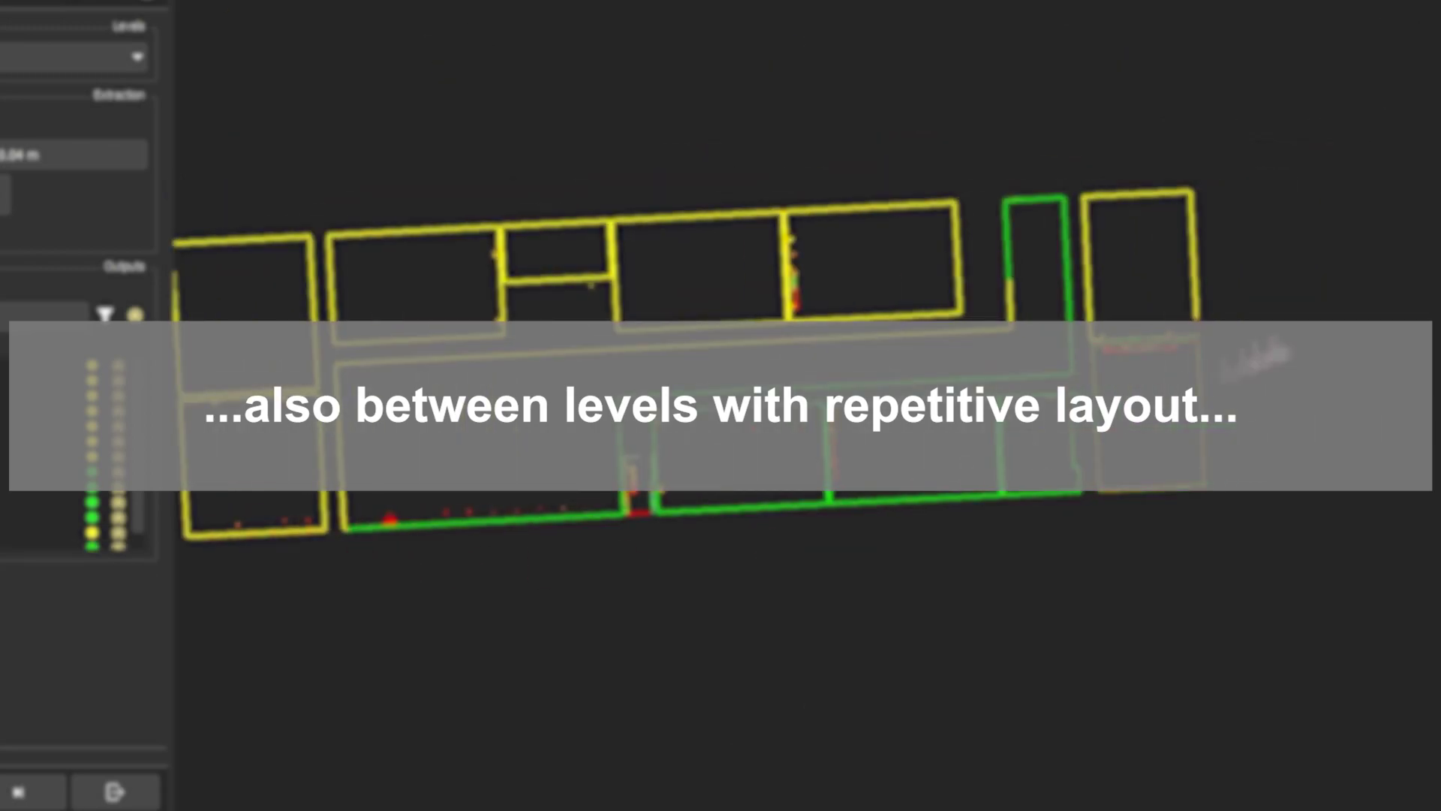
- Delete the vertices of the short lower-wall stub on the upper room at the plan's right end
click(1012, 173)
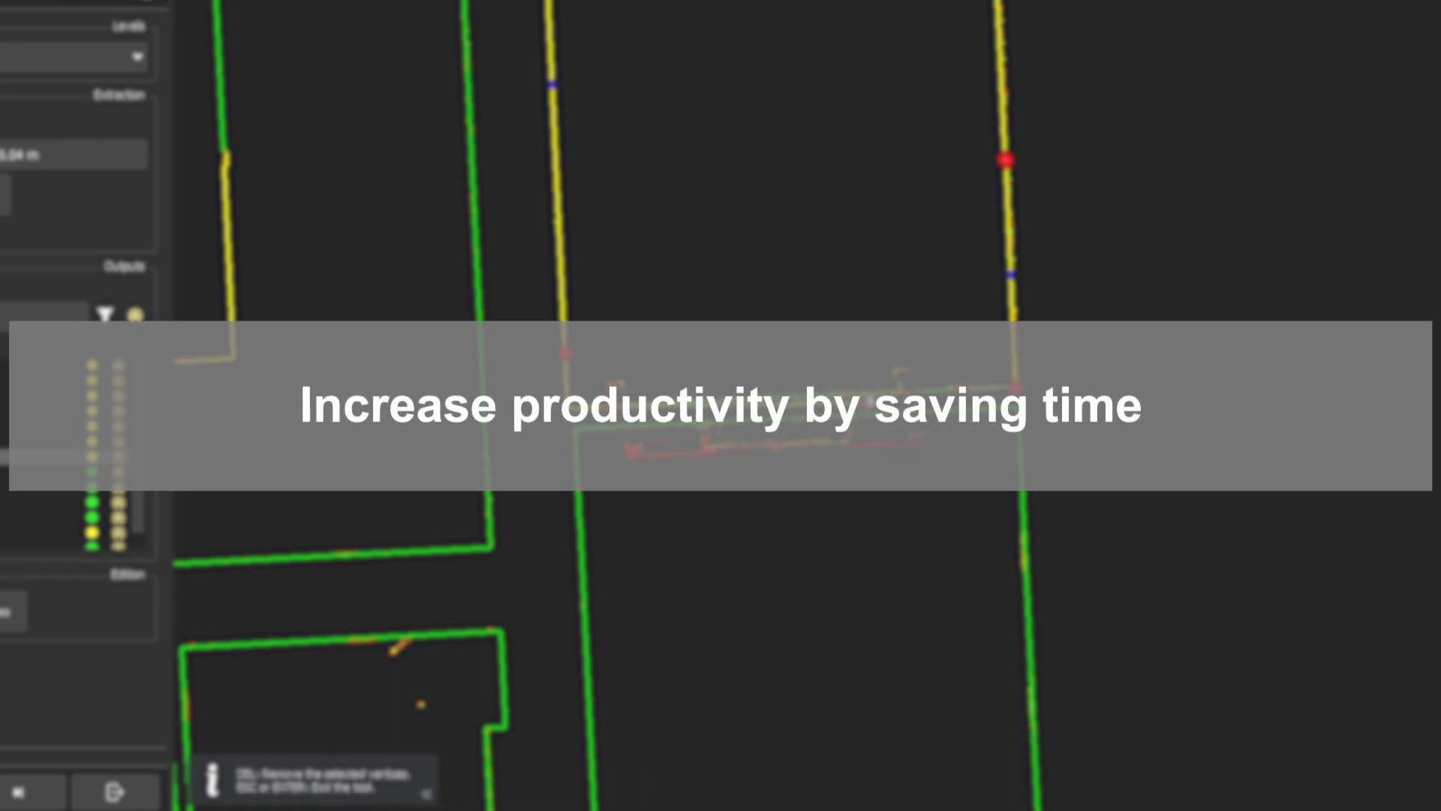
scroll(605, 402, up, 3)
scroll(607, 403, up, 2)
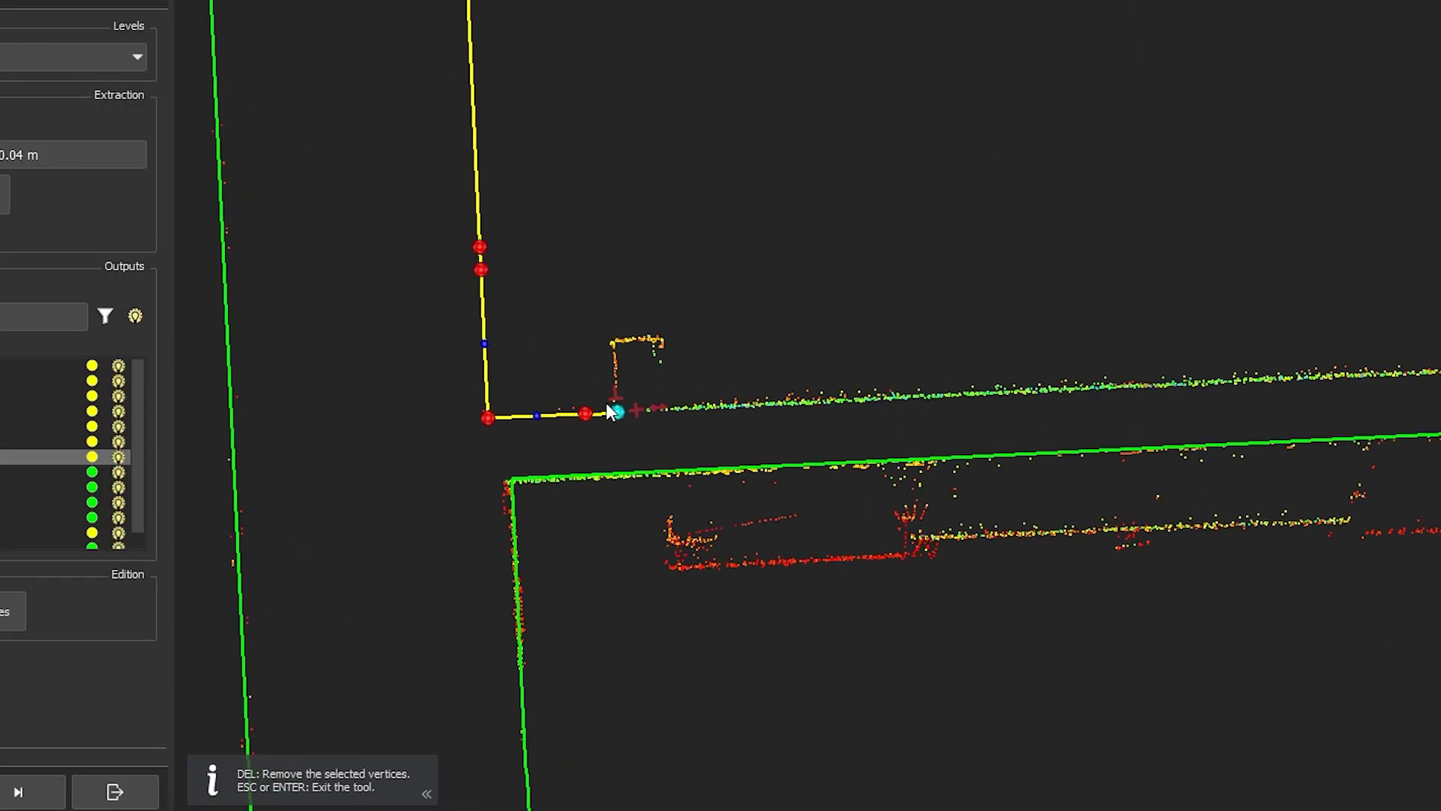
scroll(607, 405, up, 3)
drag(618, 440, 495, 295)
key(Delete)
scroll(495, 298, down, 5)
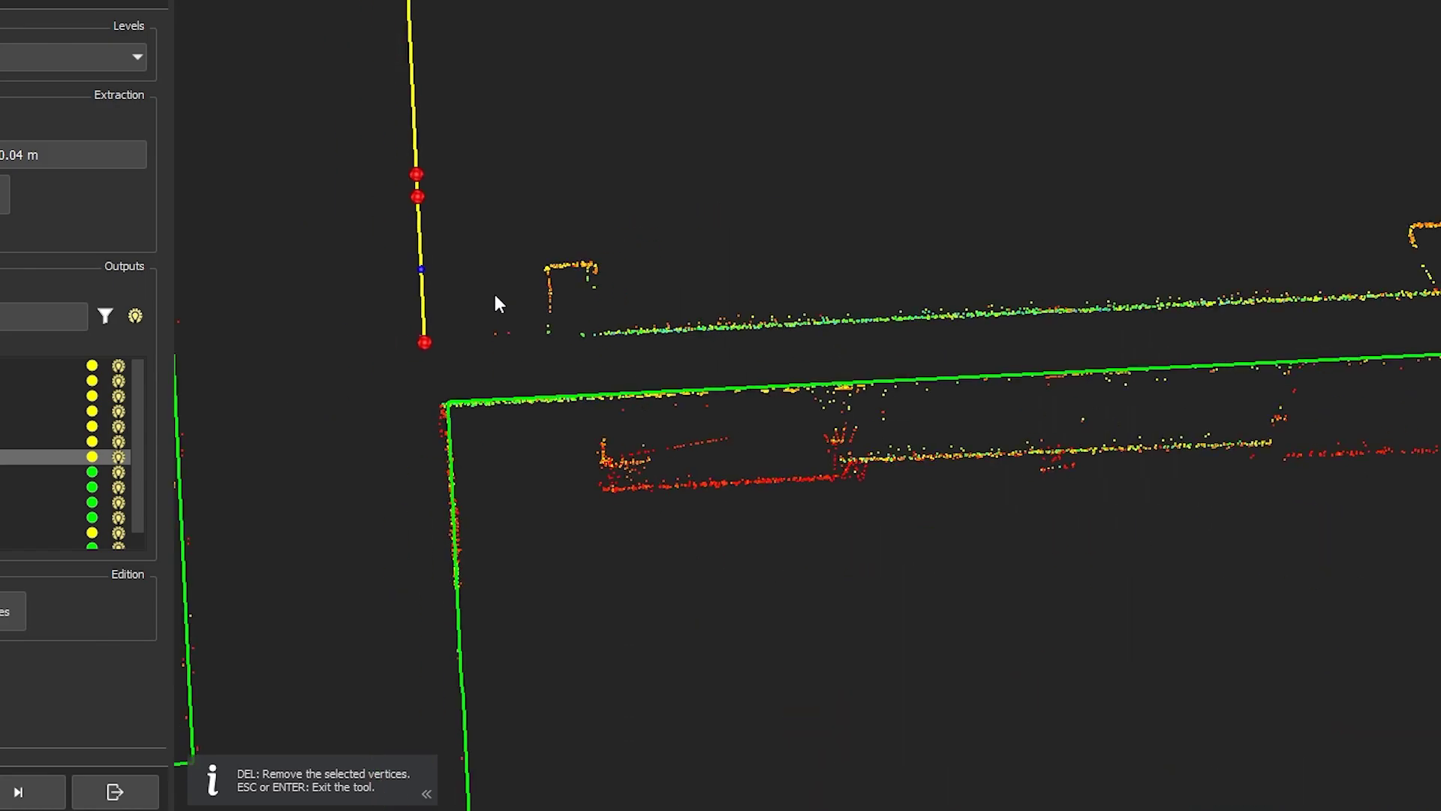
- Close the upper right-end room with a perpendicular segment along its lower wall to the outer corner
click(442, 341)
middle_drag(1057, 359, 653, 385)
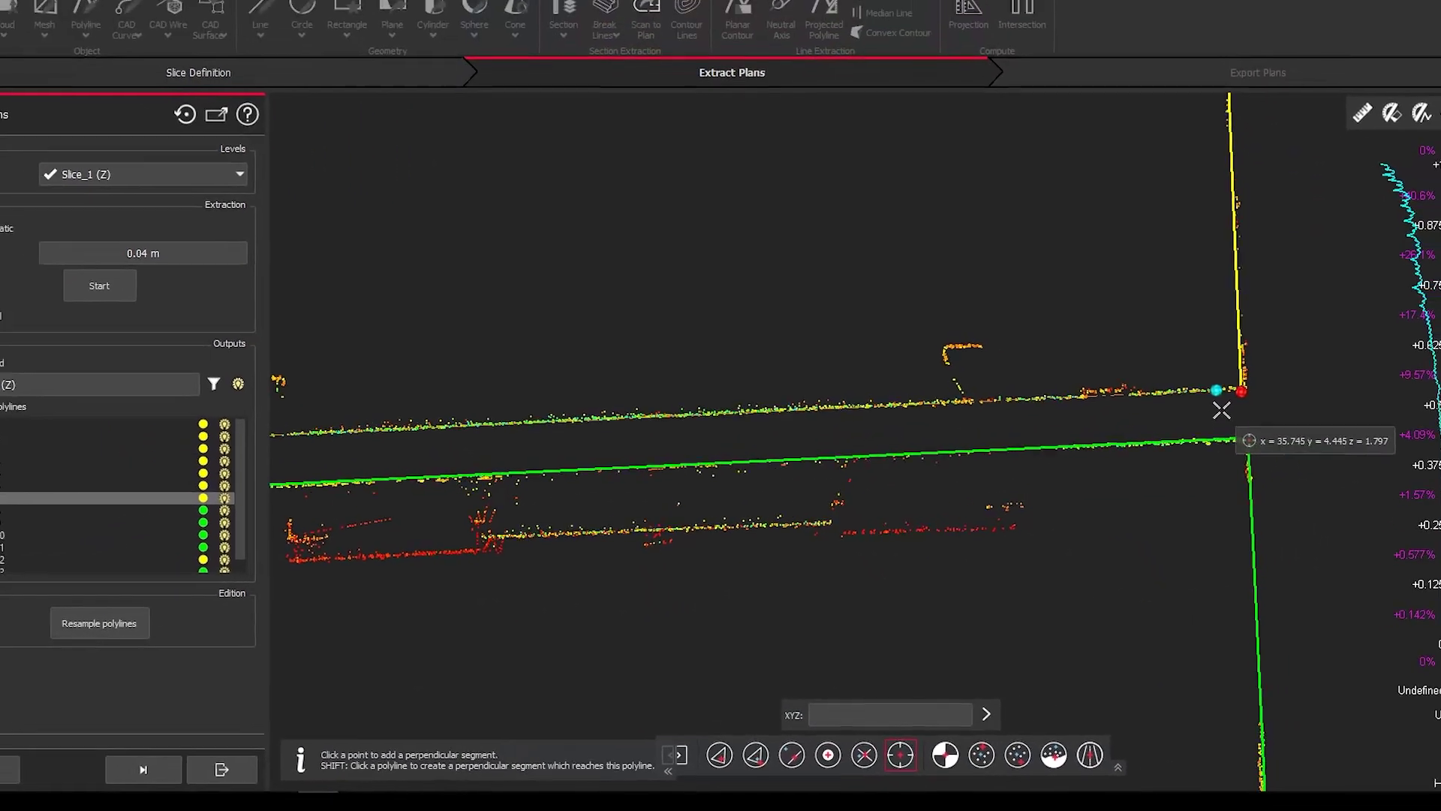
click(1375, 350)
scroll(1193, 434, down, 5)
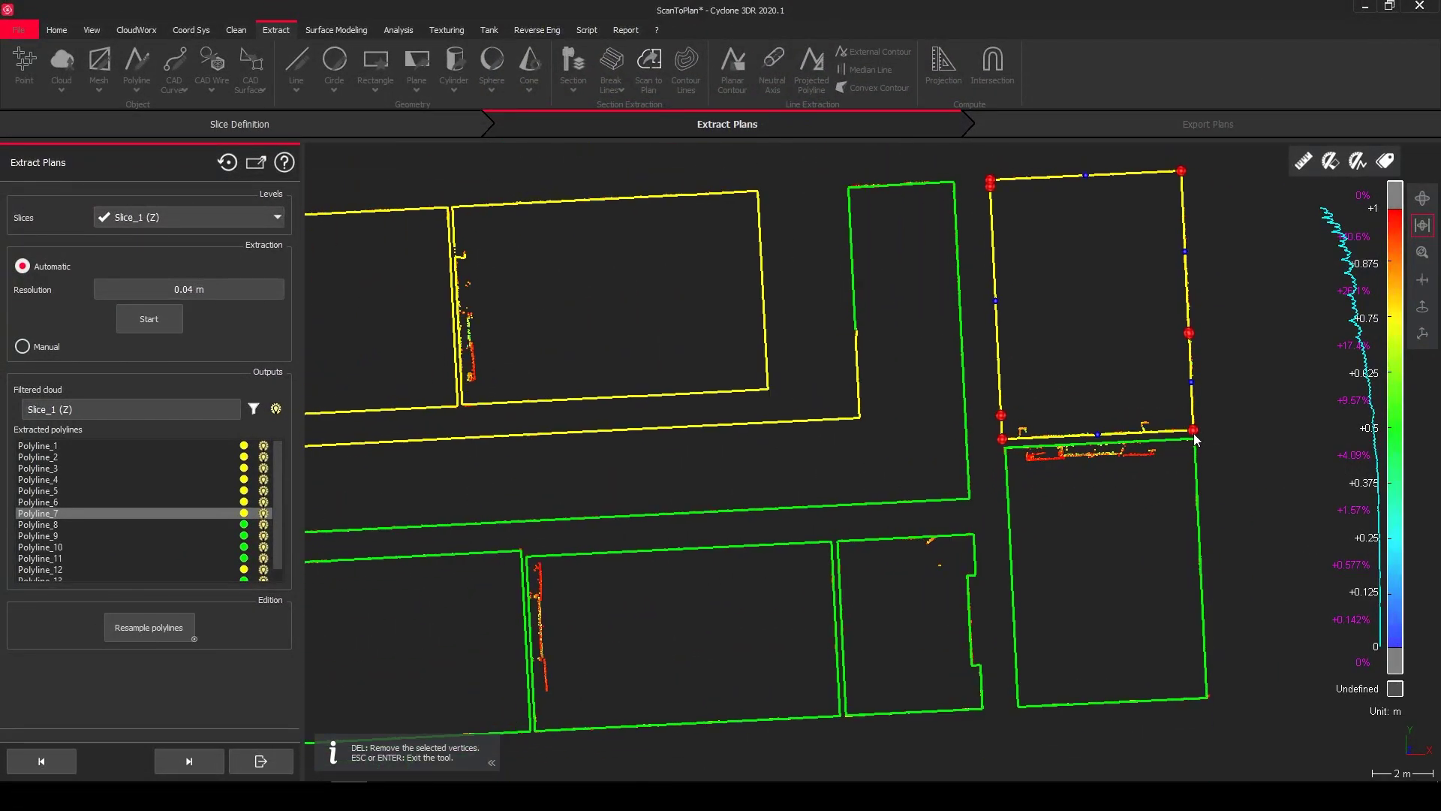
- Resample the upper right-end room's polyline to remove its redundant vertices, and finish editing it
middle_drag(1098, 477, 1002, 502)
scroll(1002, 502, up, 2)
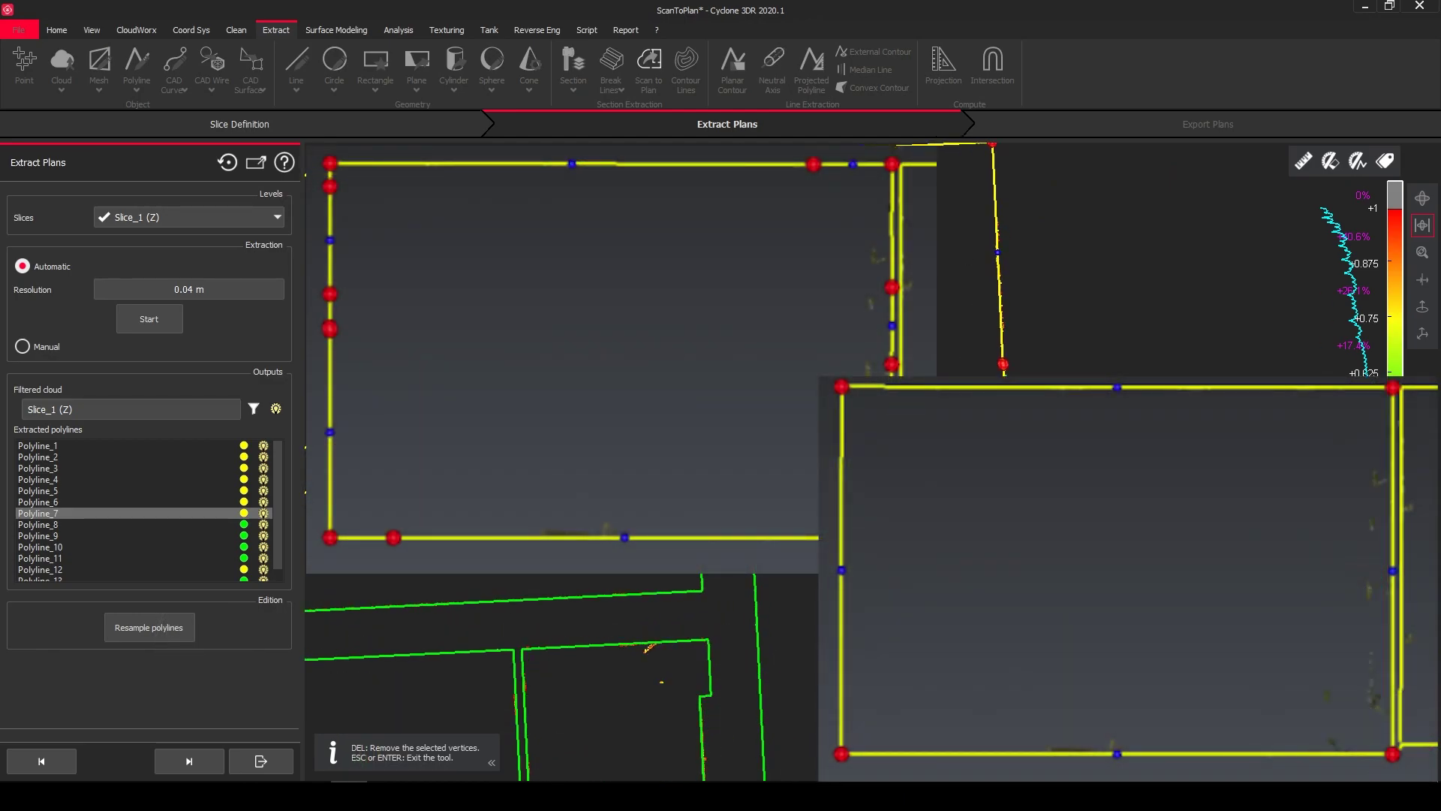
click(137, 633)
scroll(769, 463, down, 4)
middle_drag(769, 463, 1026, 362)
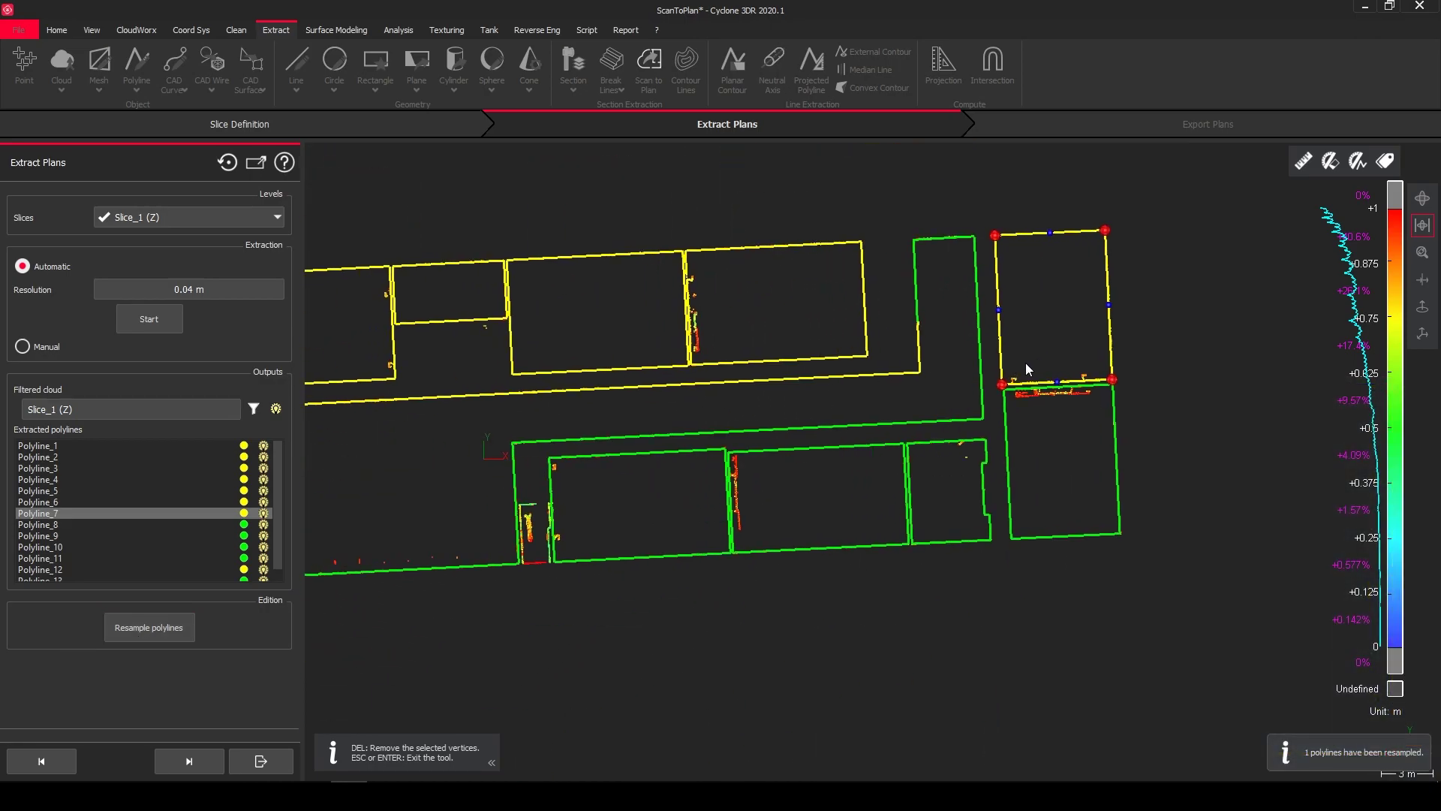
middle_drag(553, 361, 717, 411)
scroll(834, 359, down, 2)
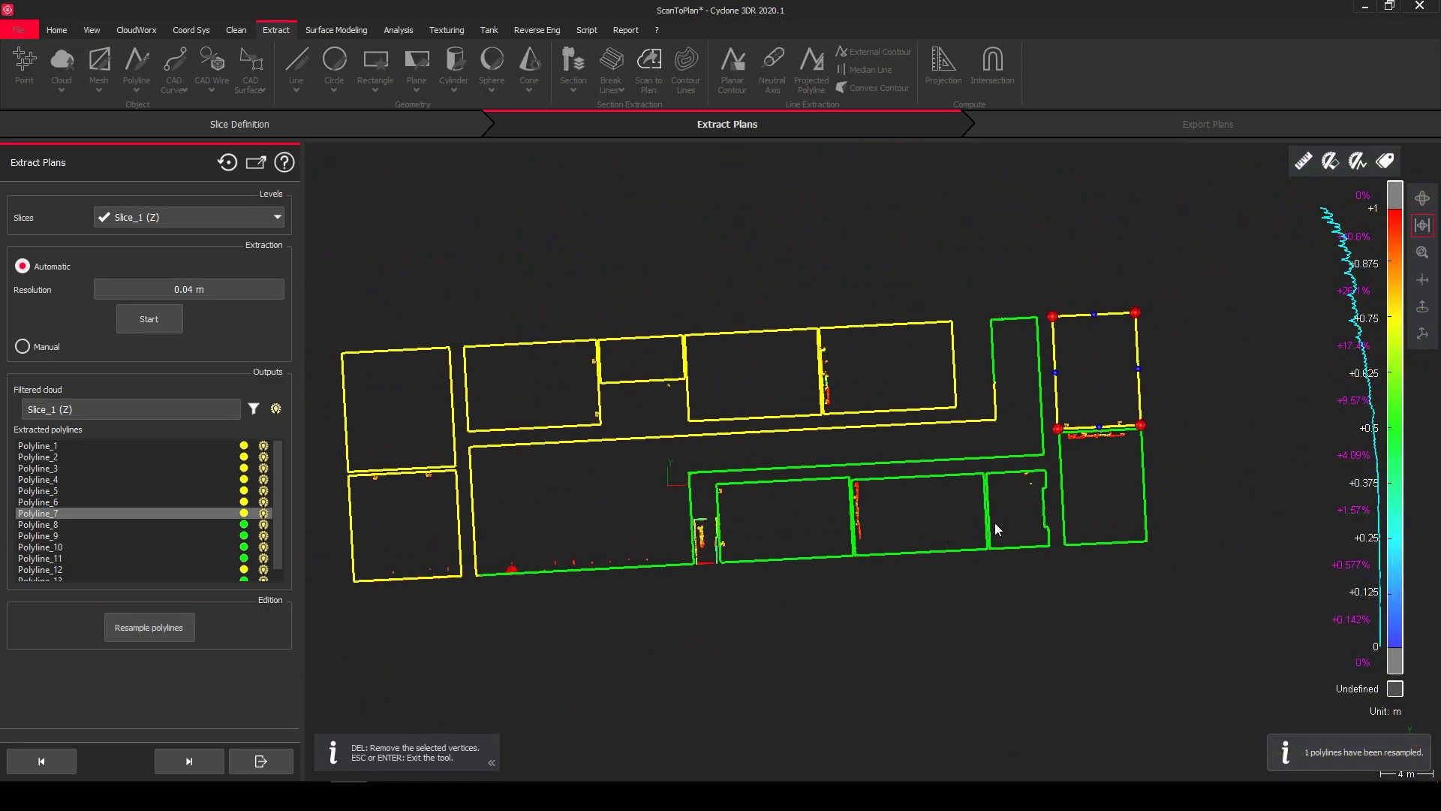
key(Escape)
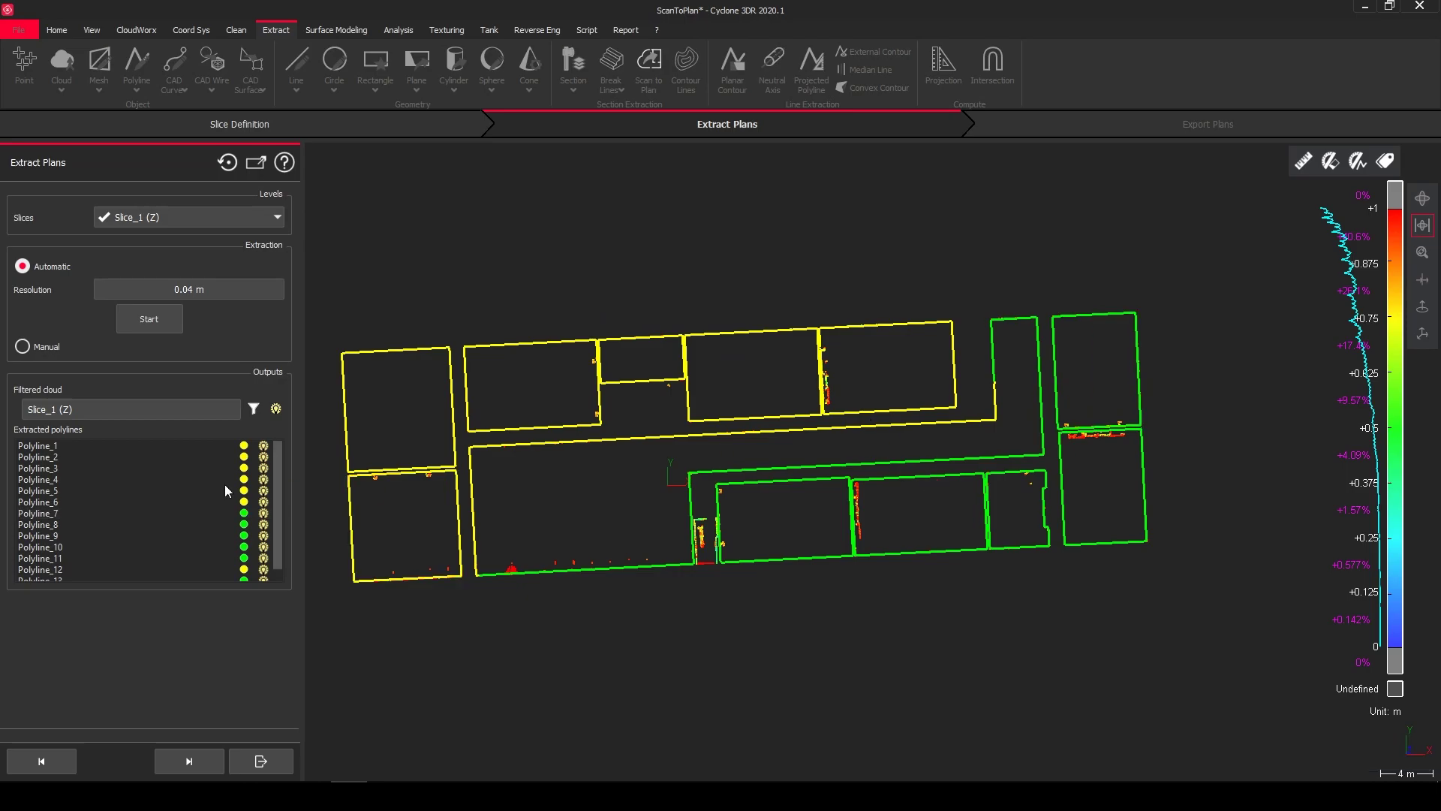
- Rename Polyline_1 as "Room 1" and change its colour to green
double_click(63, 449)
text(R)
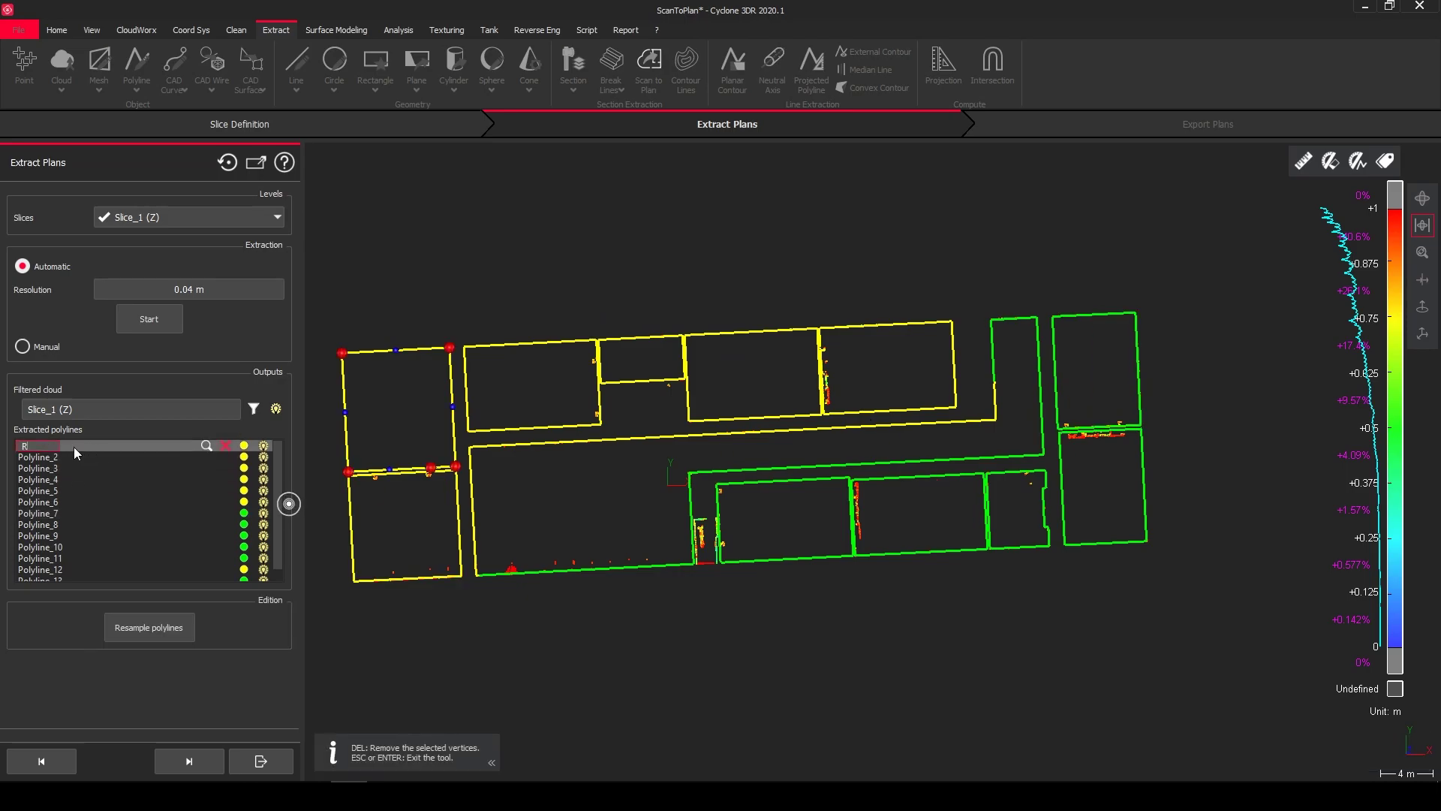
text(oom 1)
click(245, 446)
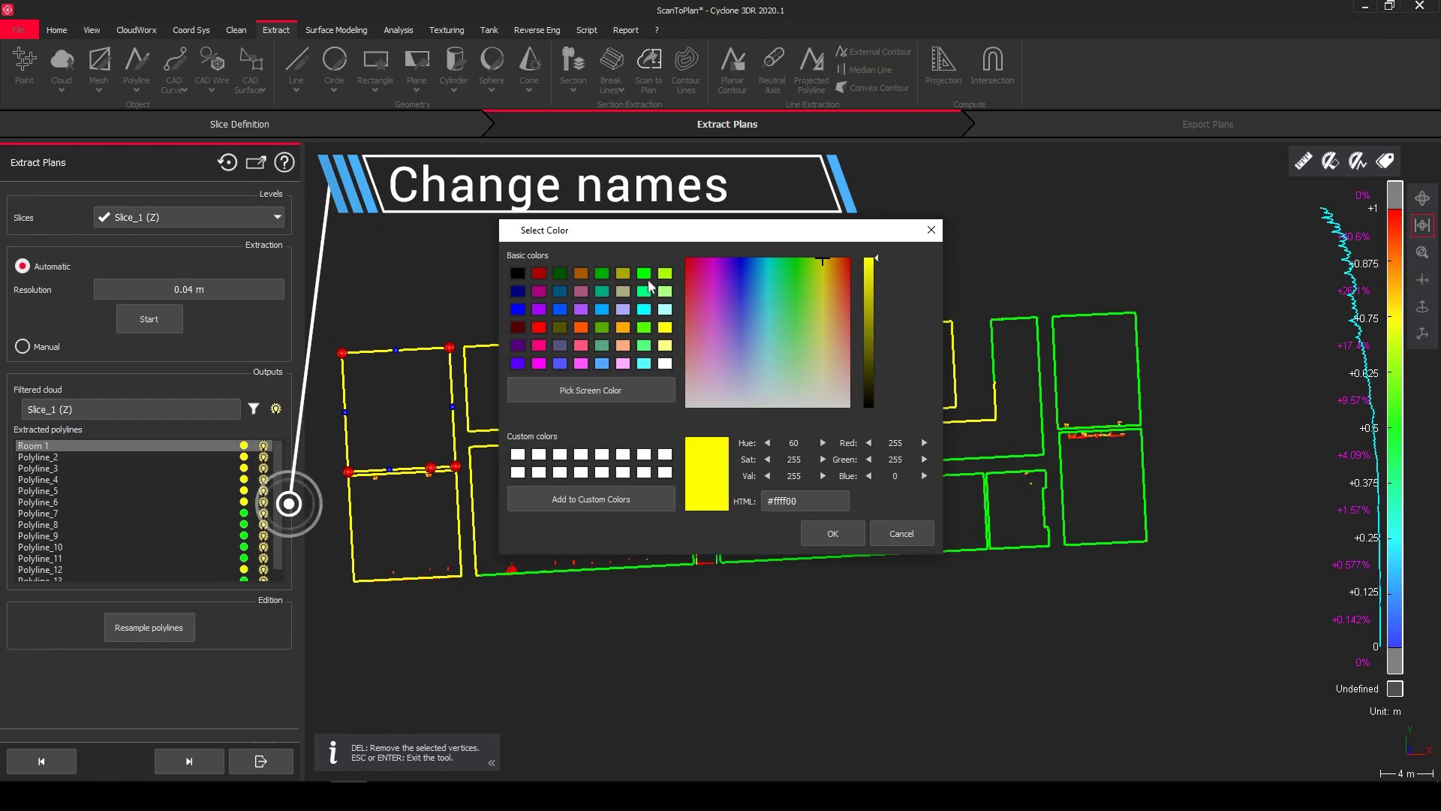
click(833, 532)
- Rename Polyline_2, the lower room at the plan's left end, as "Rooms" and change its colour to green
click(350, 506)
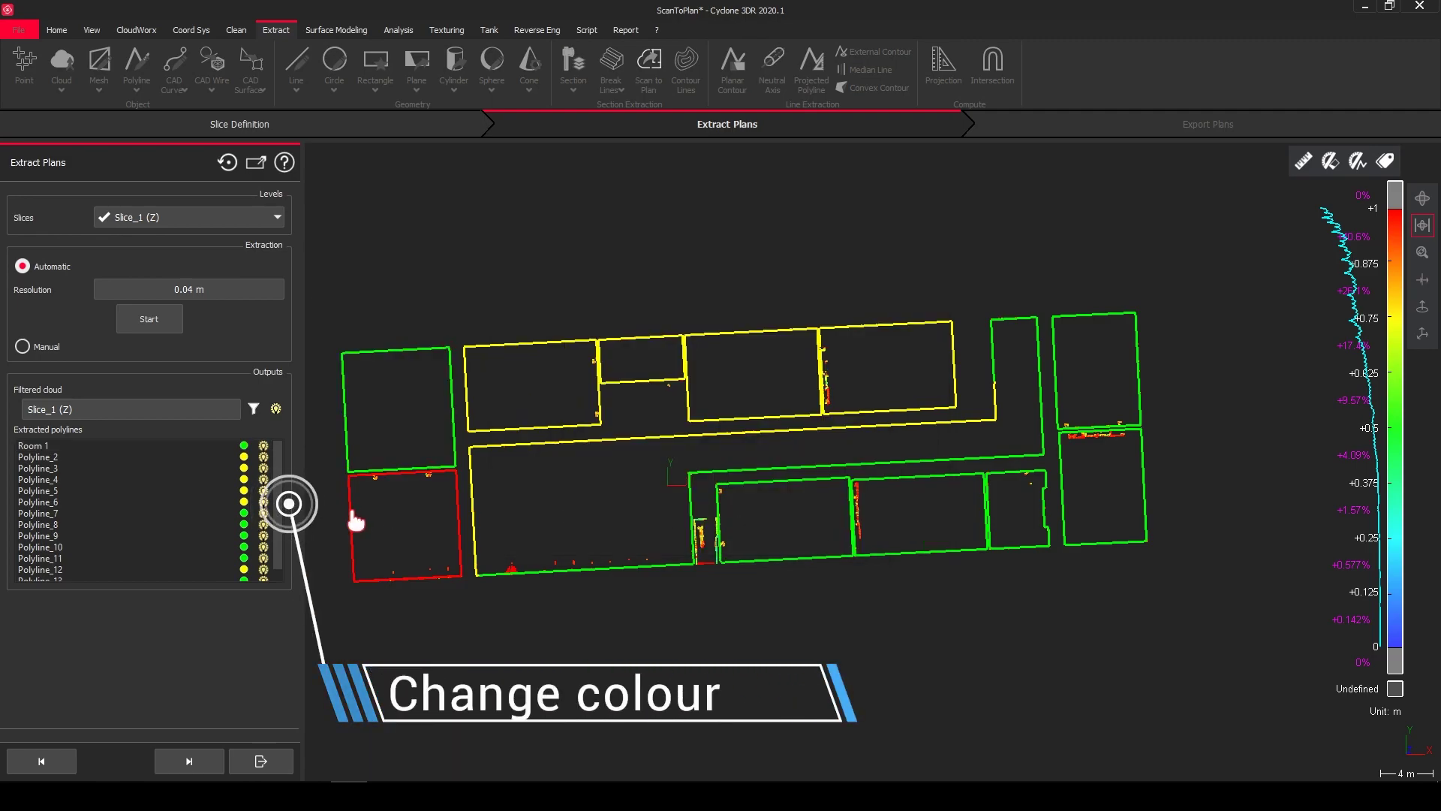
scroll(348, 503, up, 2)
double_click(87, 456)
text(Rooms)
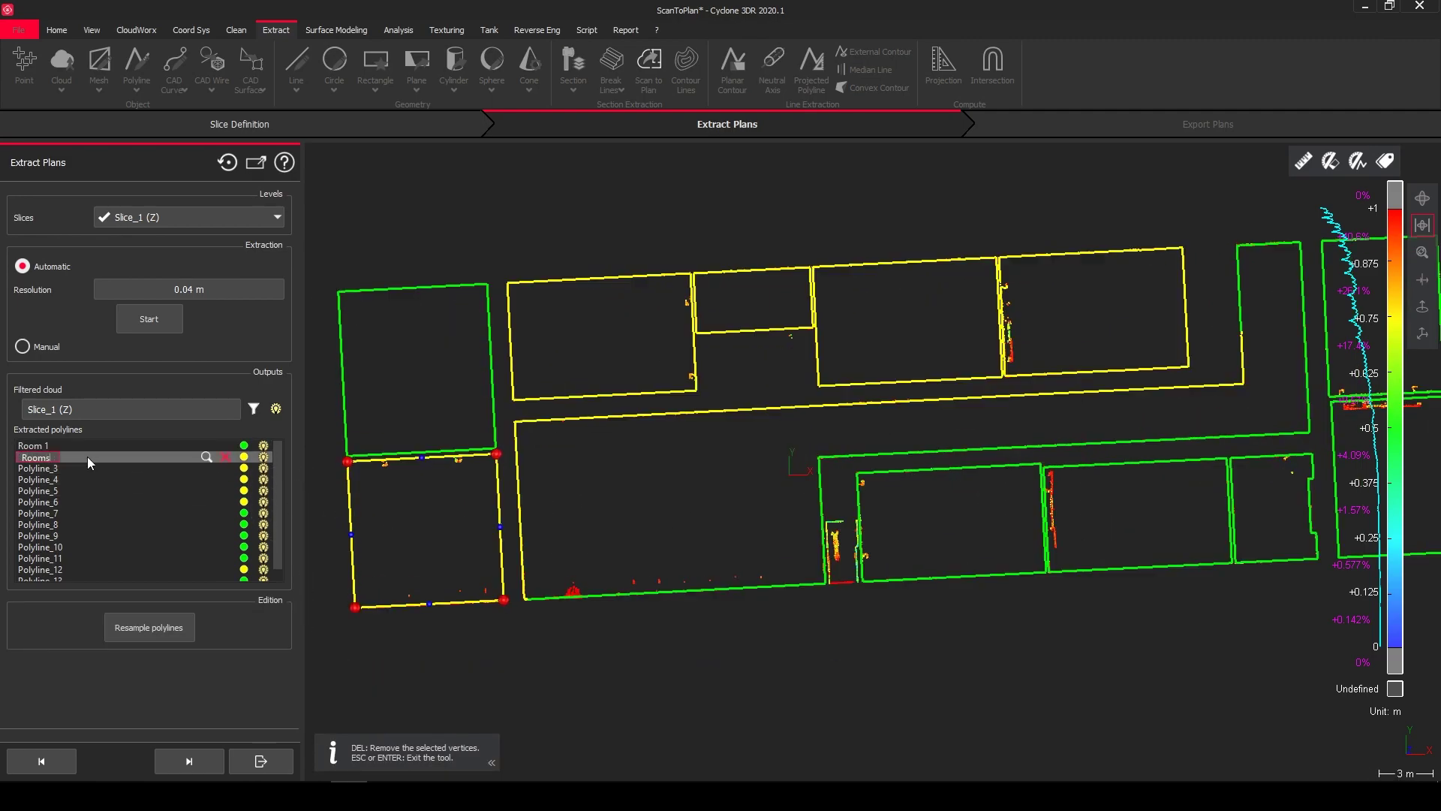
key(Return)
click(244, 456)
click(643, 274)
click(848, 539)
key(Escape)
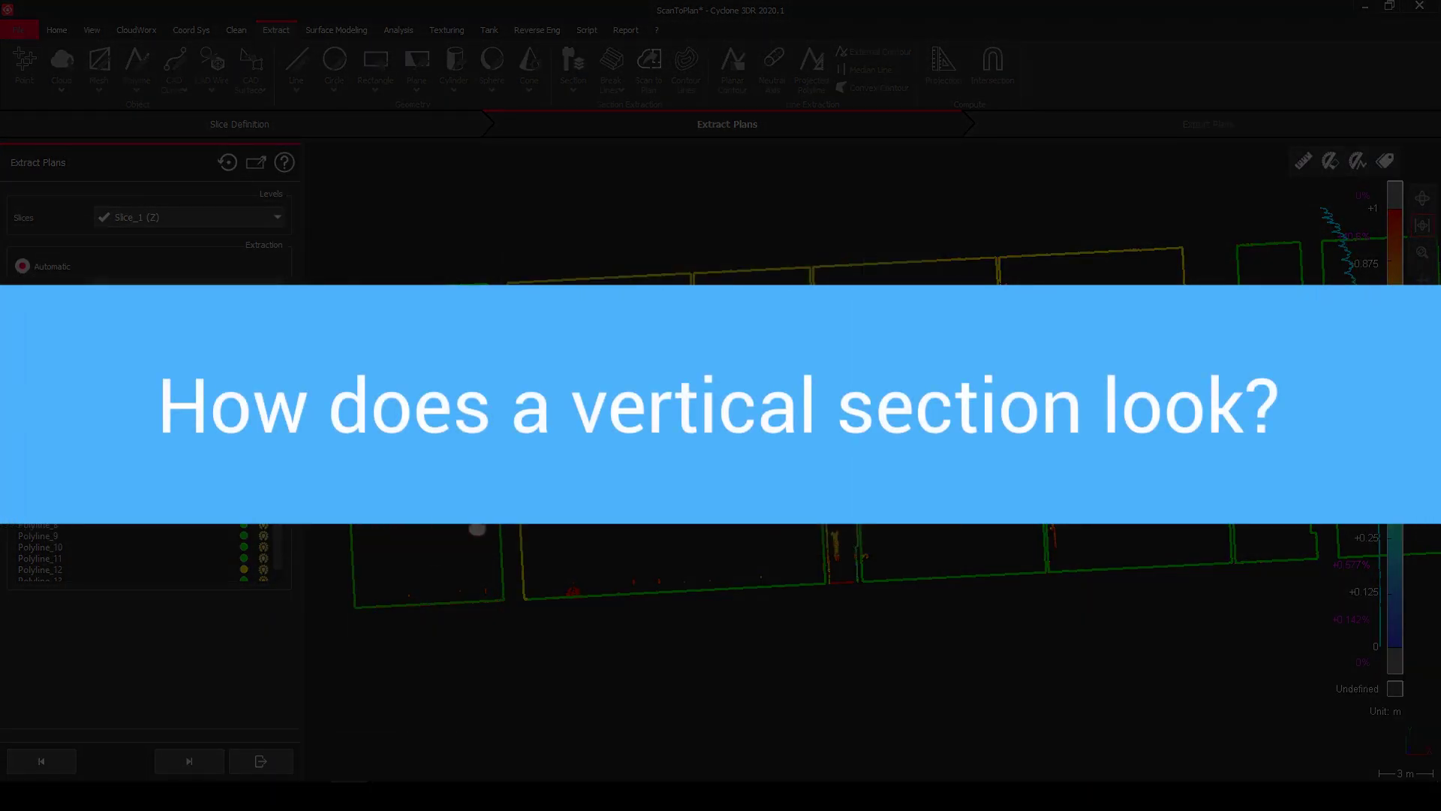
- Start automatic extraction on the vertical slice Slice_1 (Y) and extract the smaller room's outline from a seed point on its ceiling
scroll(625, 511, down, 2)
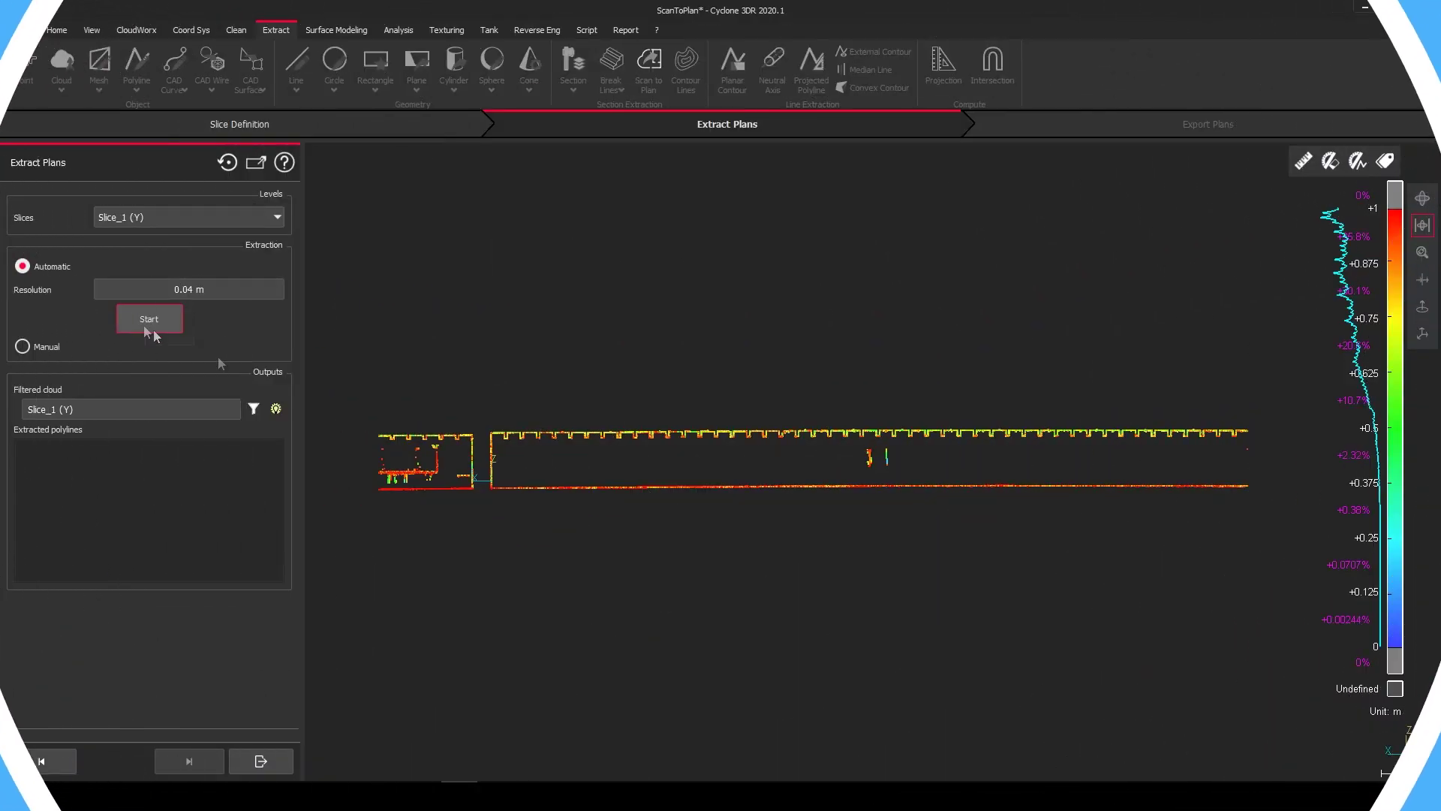
scroll(668, 388, up, 2)
scroll(723, 363, up, 3)
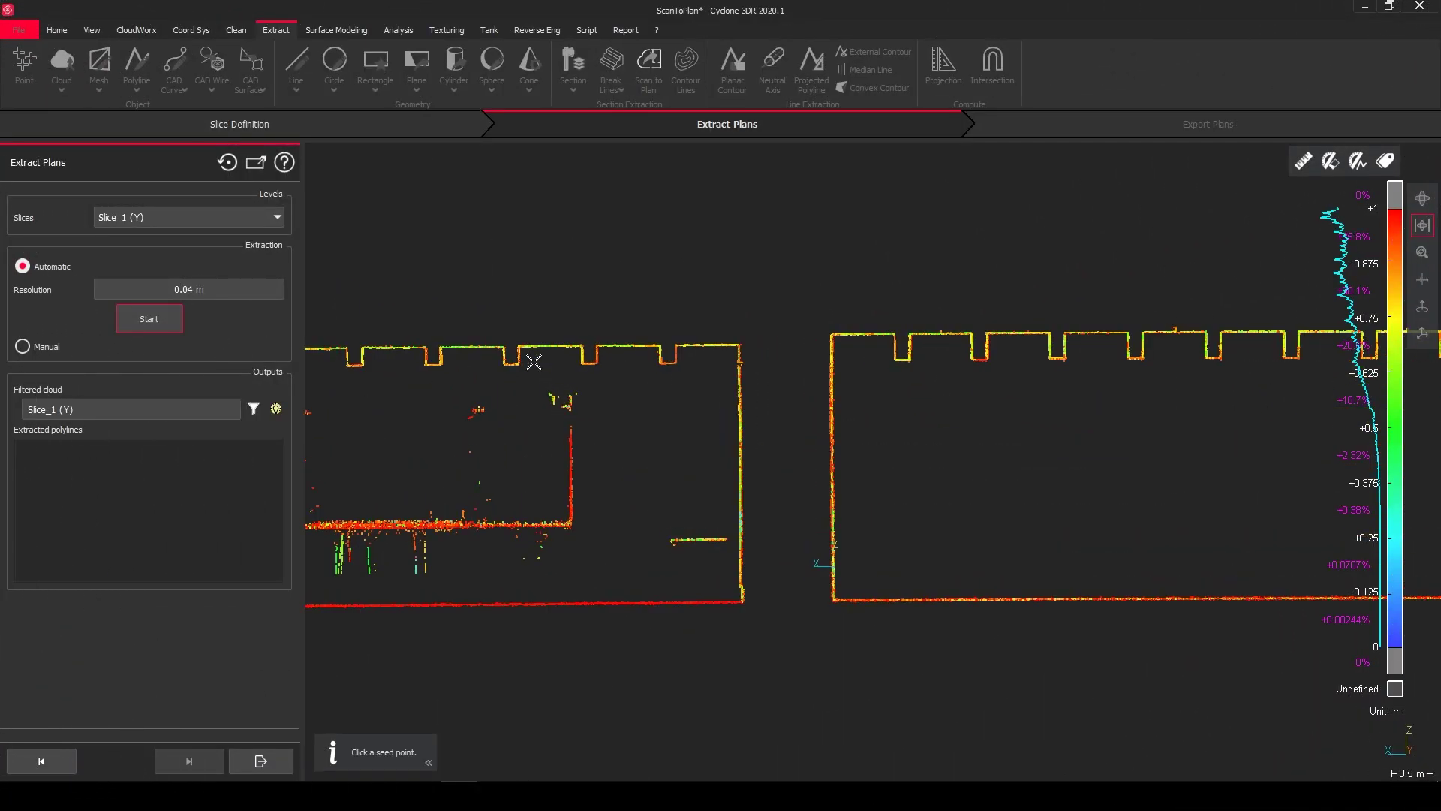
click(514, 257)
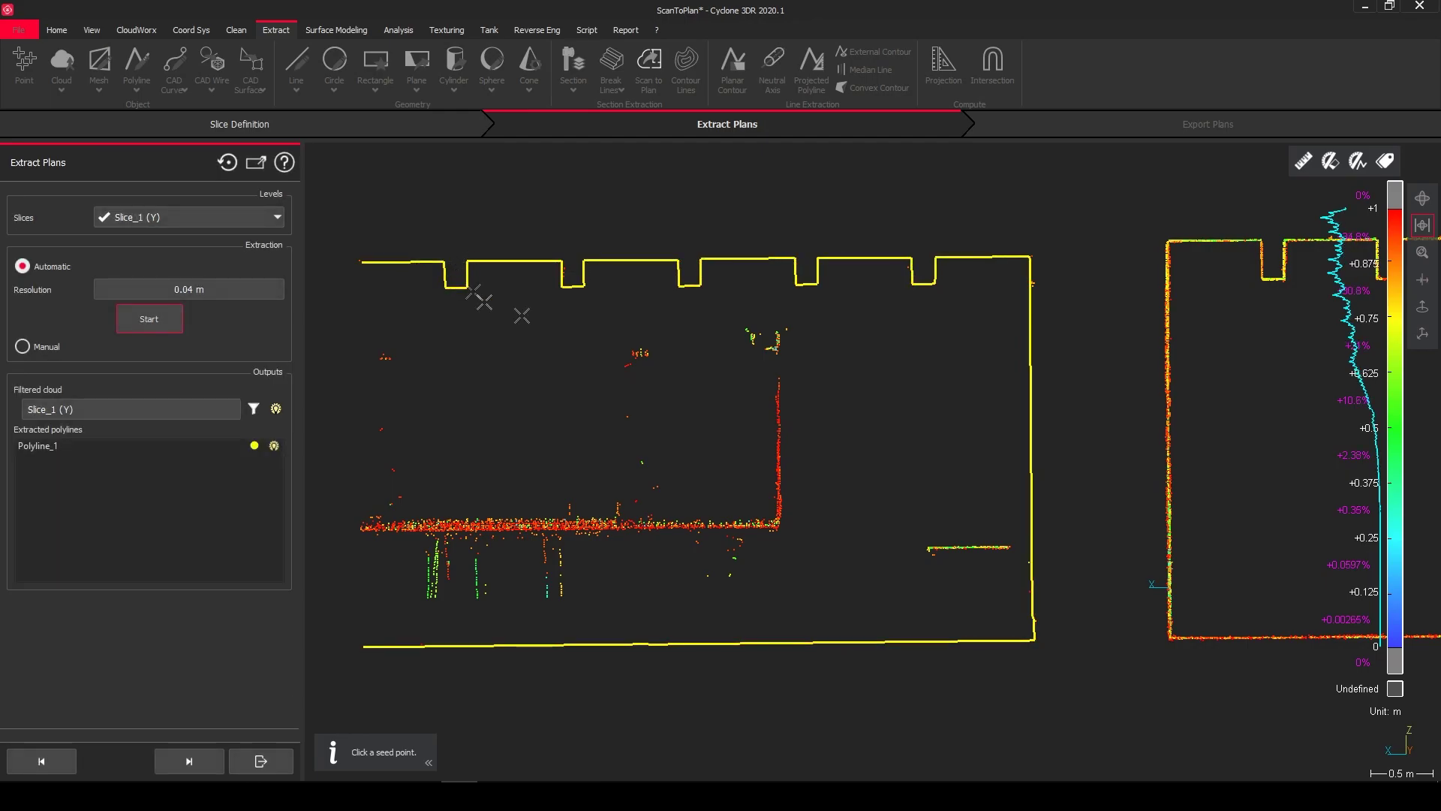
- Extract the long room's section outline from a seed point on the ceiling beside its end wall
scroll(826, 458, down, 3)
middle_drag(1088, 469, 577, 470)
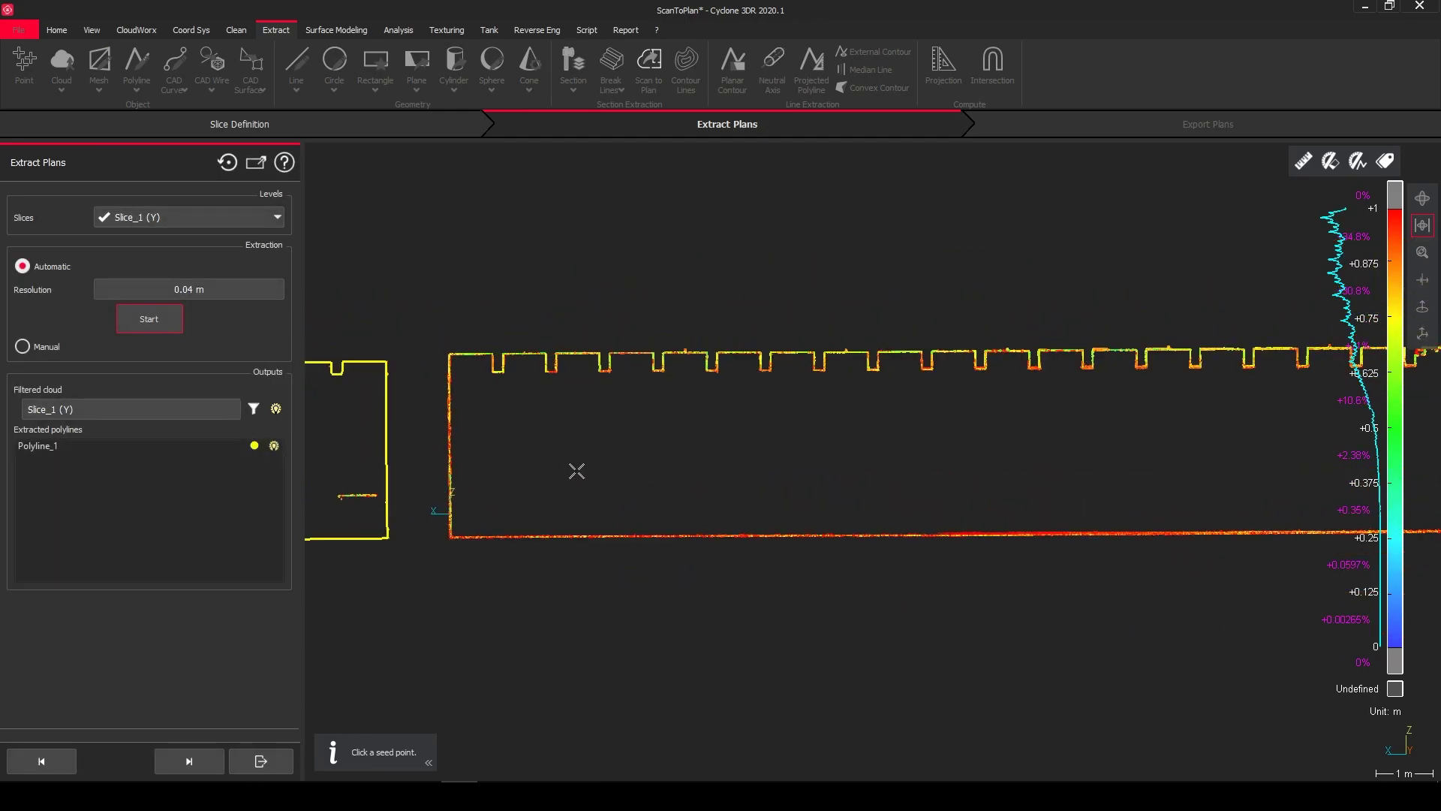
click(470, 352)
scroll(666, 373, up, 2)
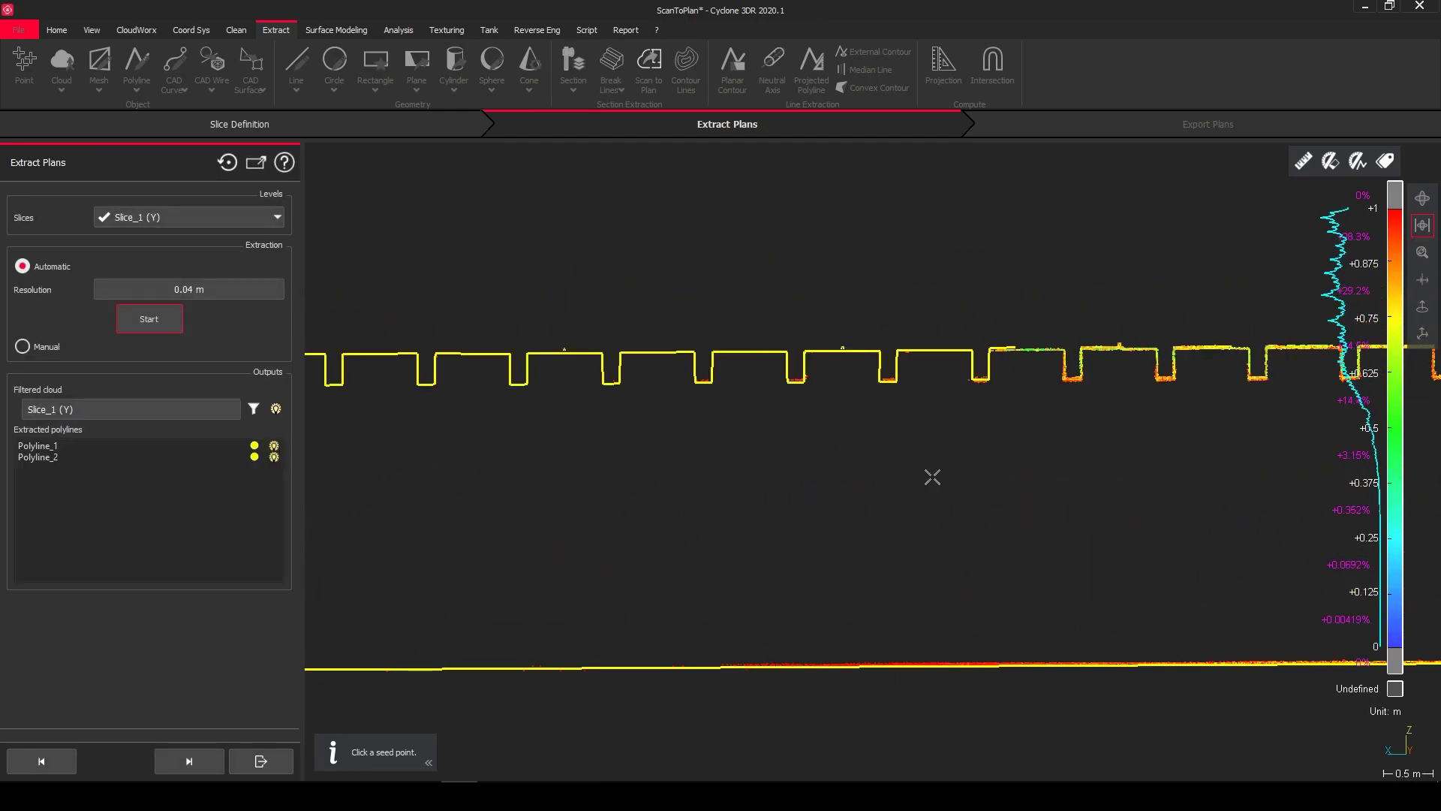
- Extract the long room's remaining ribbed ceiling profile from a seed point just beyond the end of the existing ceiling polyline
middle_drag(932, 476, 525, 439)
middle_drag(999, 431, 247, 435)
middle_drag(1276, 310, 931, 259)
scroll(956, 251, up, 5)
scroll(955, 251, down, 4)
middle_drag(617, 309, 1224, 316)
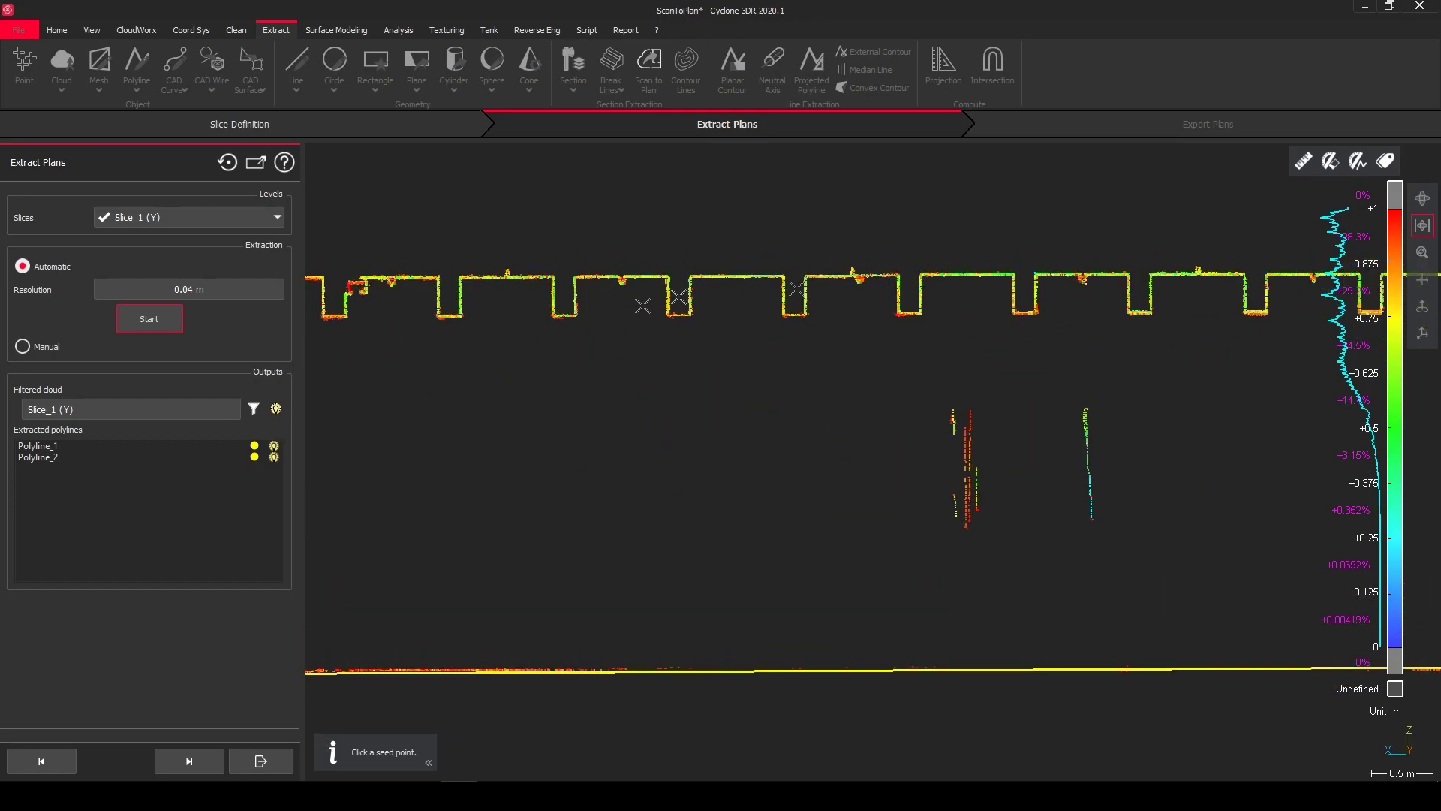
scroll(402, 292, down, 4)
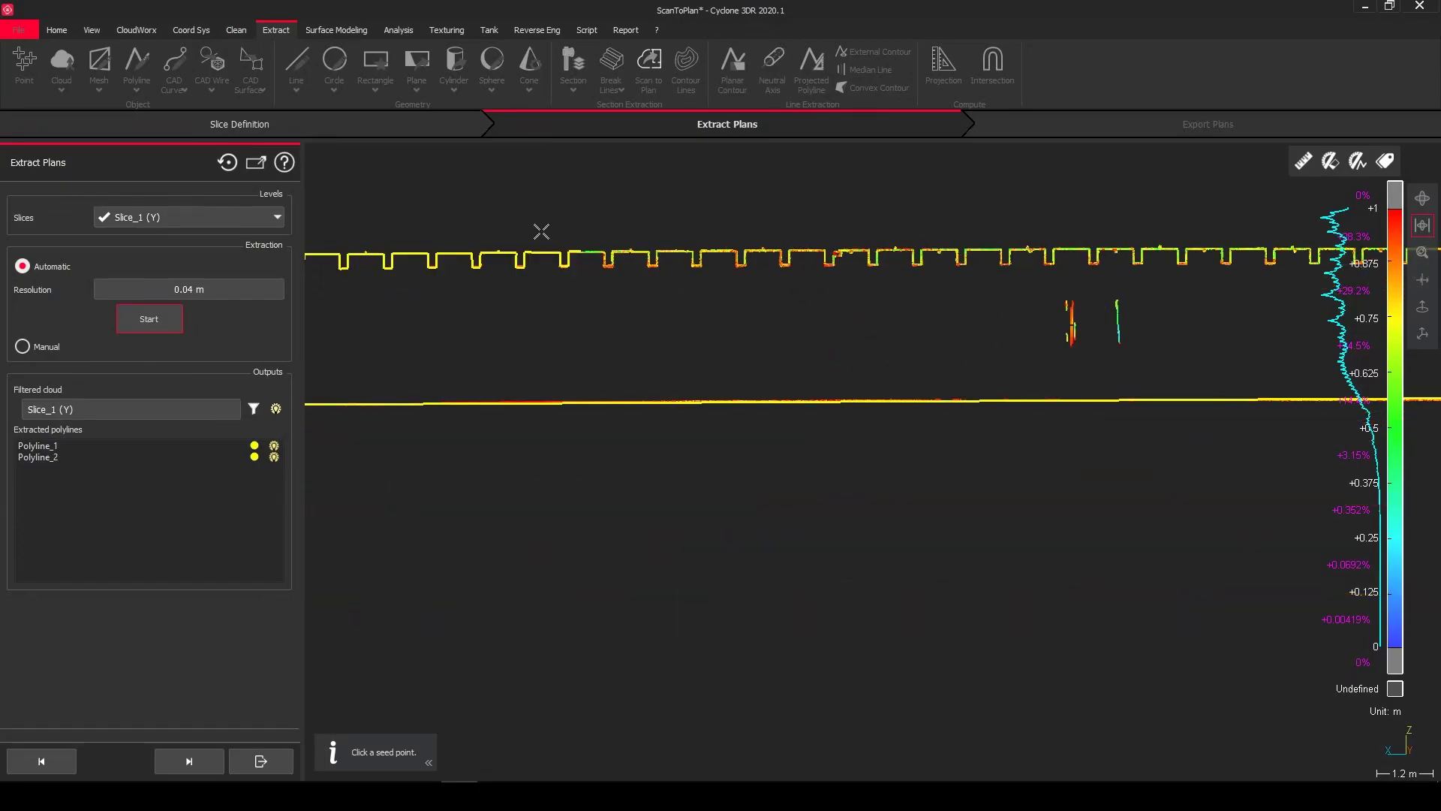
scroll(541, 232, up, 2)
scroll(763, 312, up, 3)
click(683, 240)
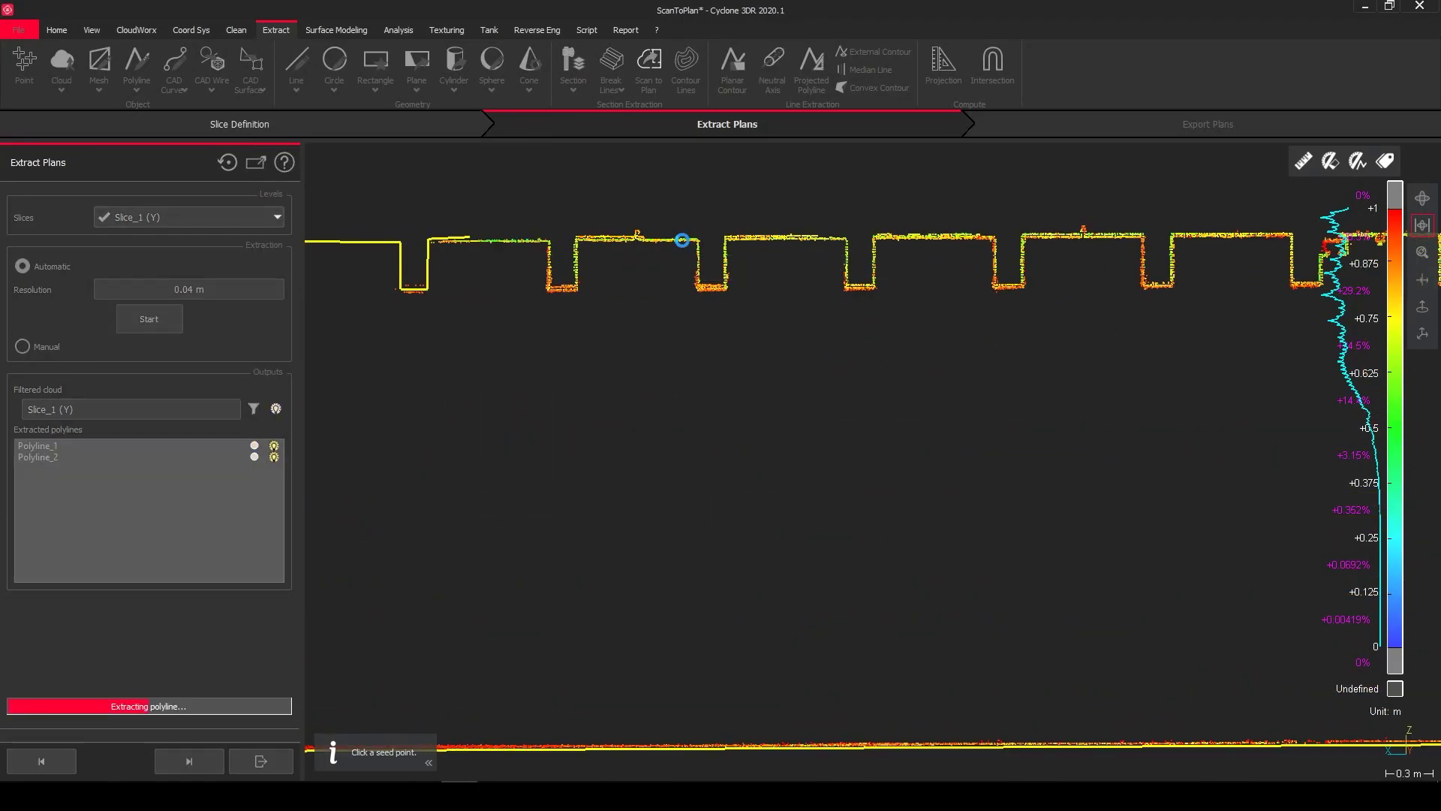
- Clean up Polyline_3 by deleting the stray and overlapping ceiling vertices and raising the low corner vertex to ceiling level, and finish editing it
scroll(573, 390, down, 3)
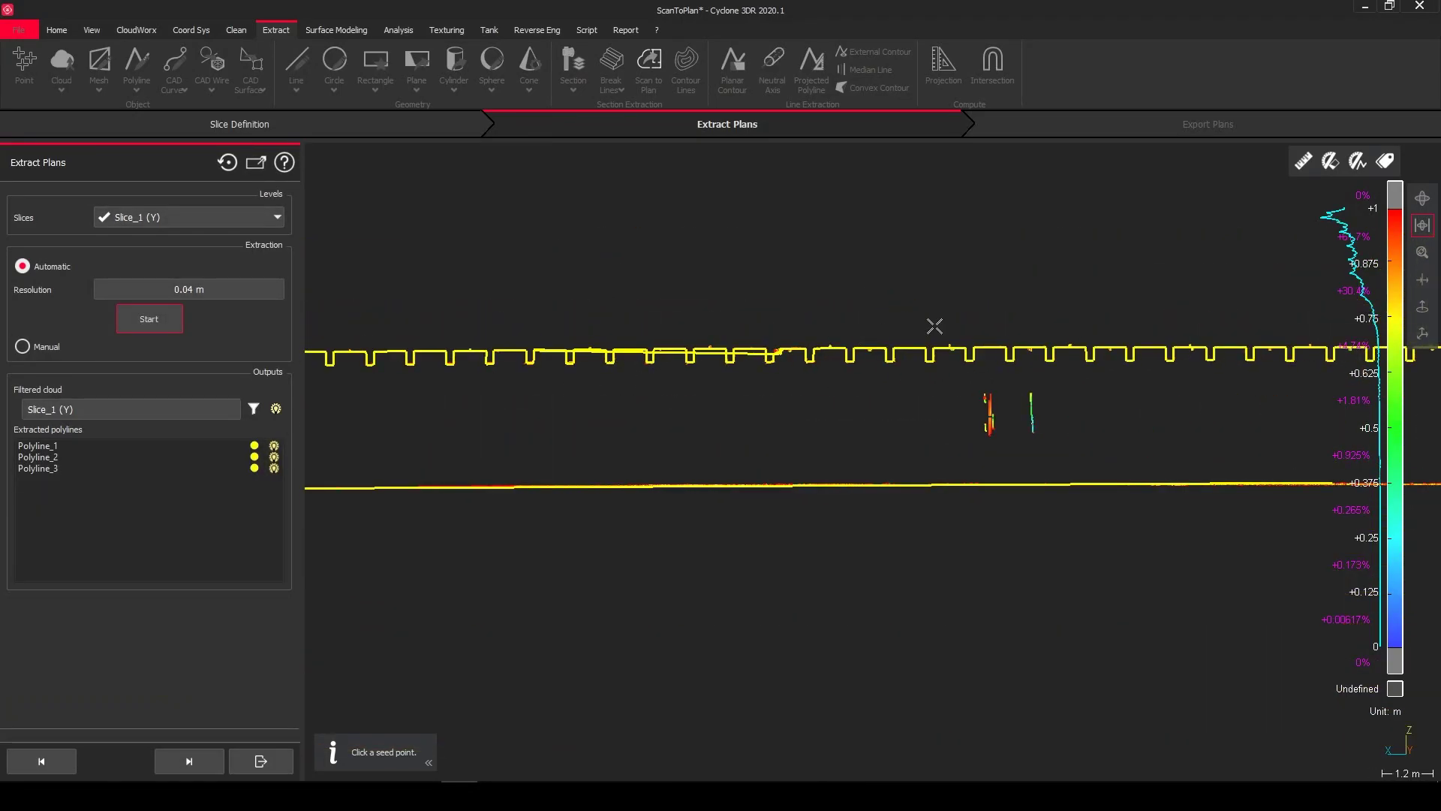
scroll(482, 293, down, 3)
scroll(912, 359, up, 3)
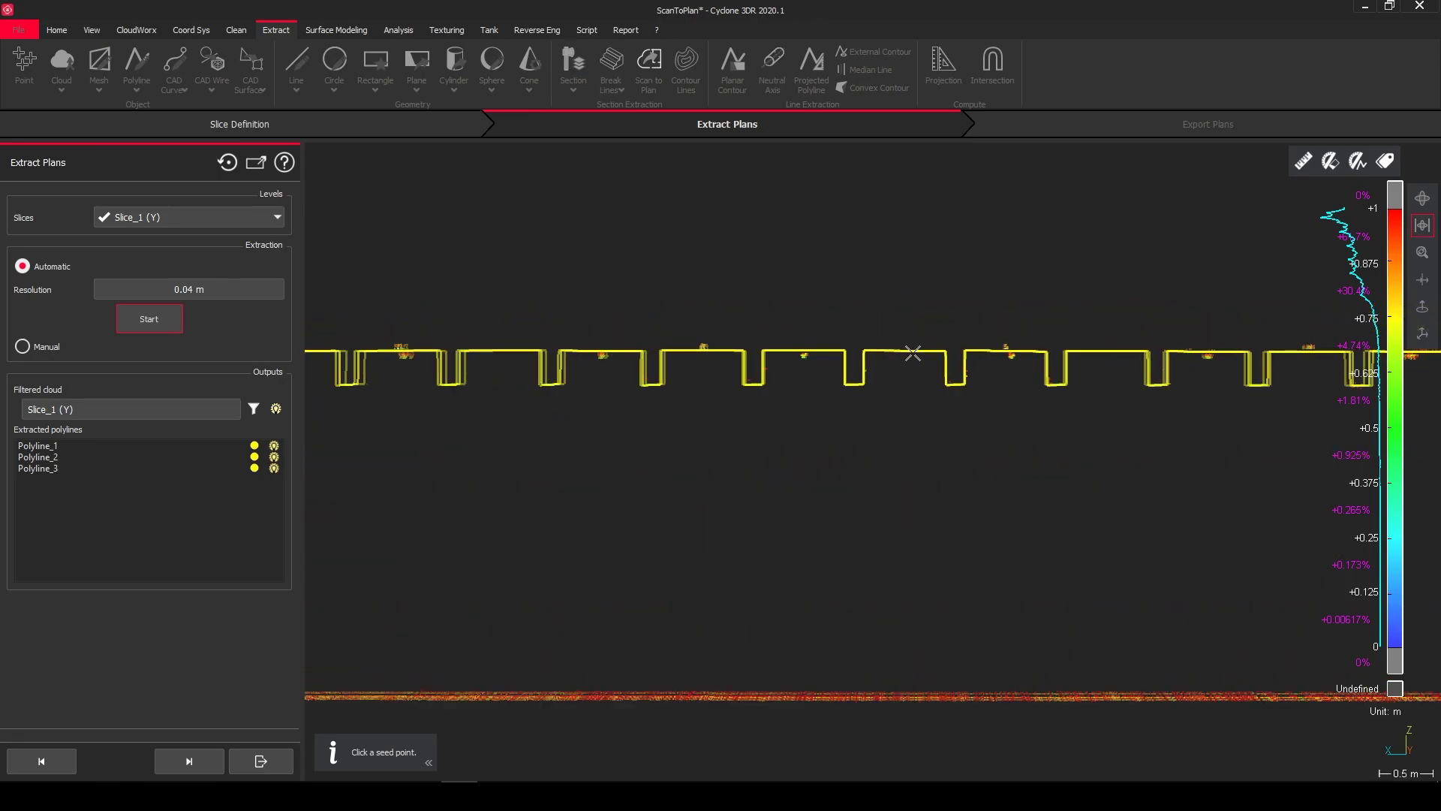
scroll(916, 361, down, 4)
scroll(917, 360, up, 5)
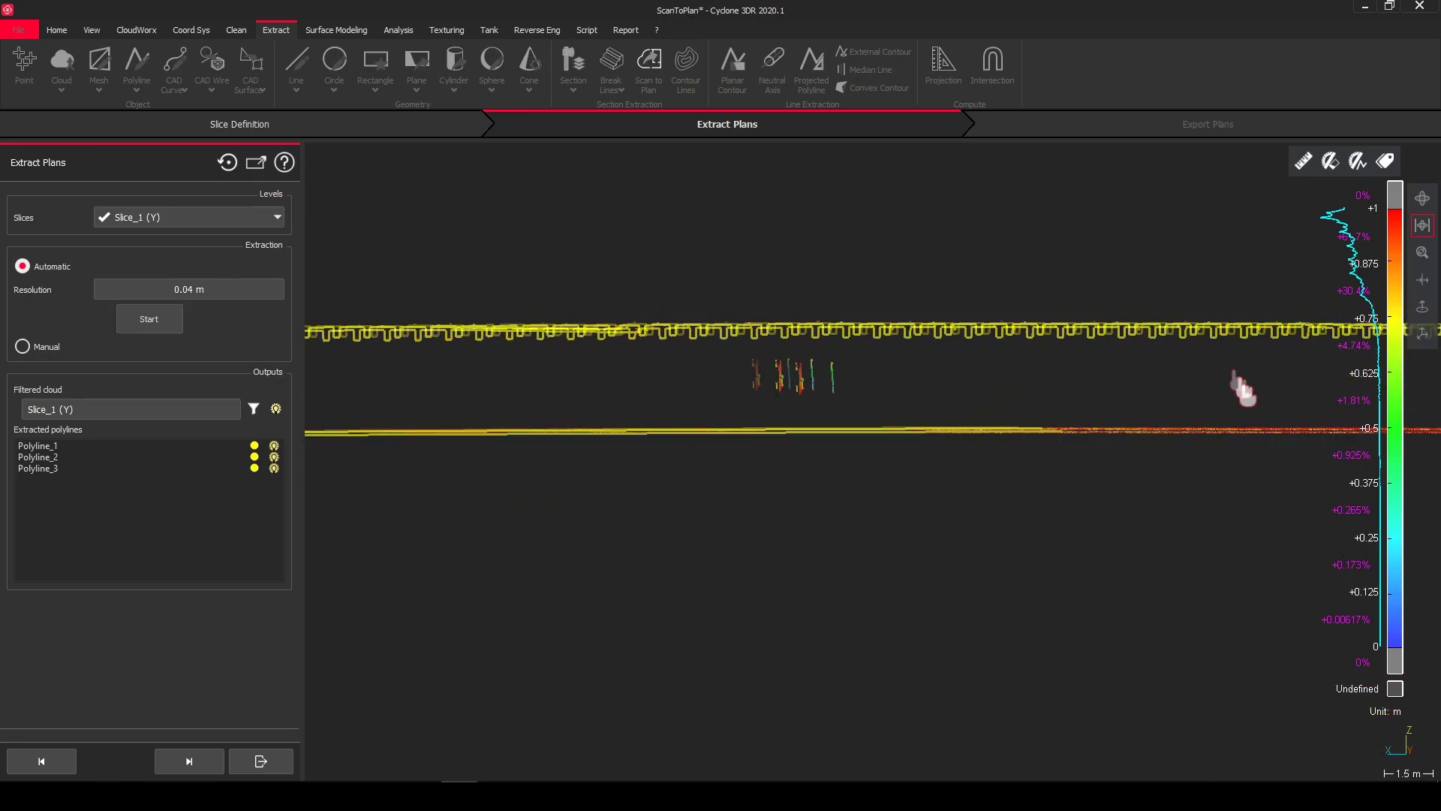
click(720, 352)
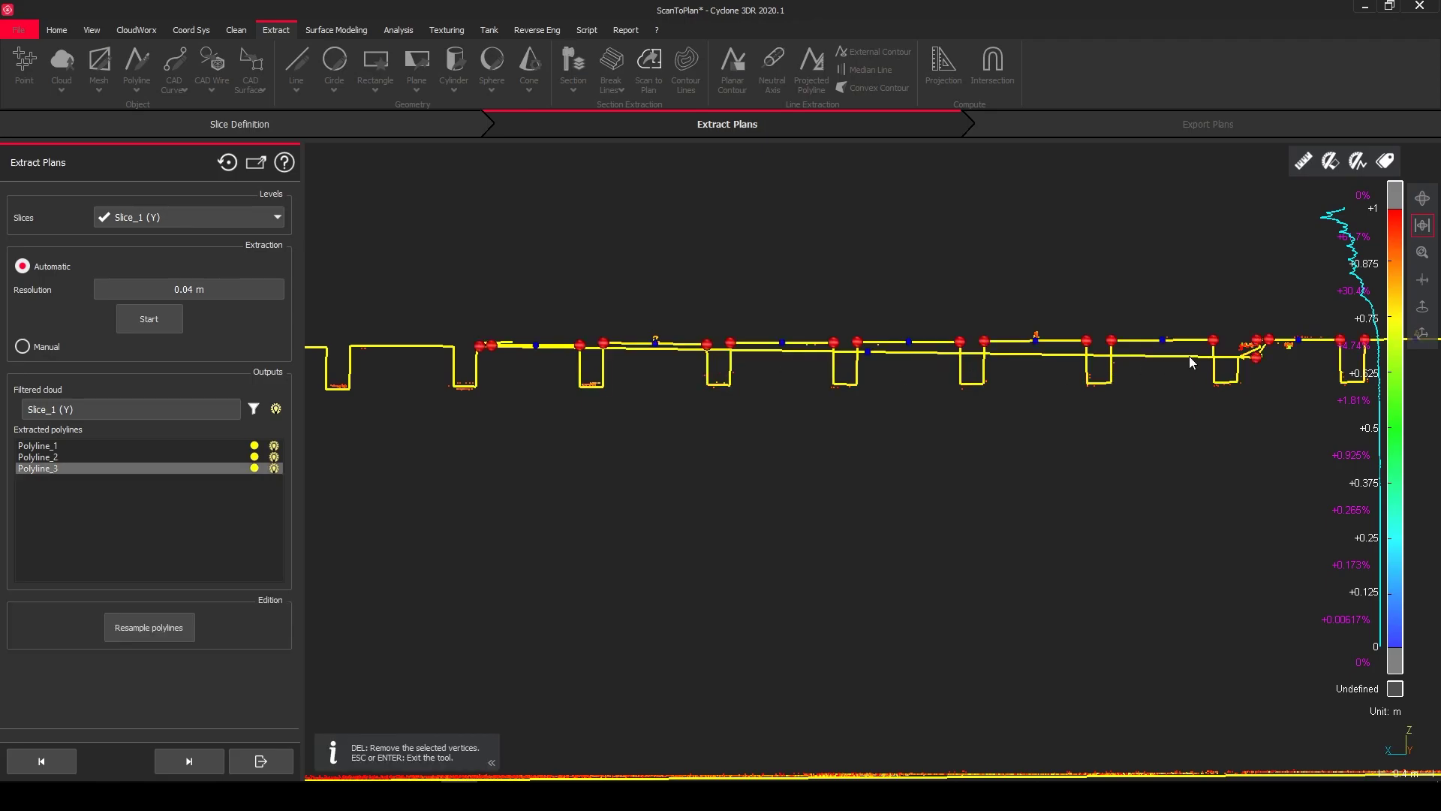
right_click(1258, 357)
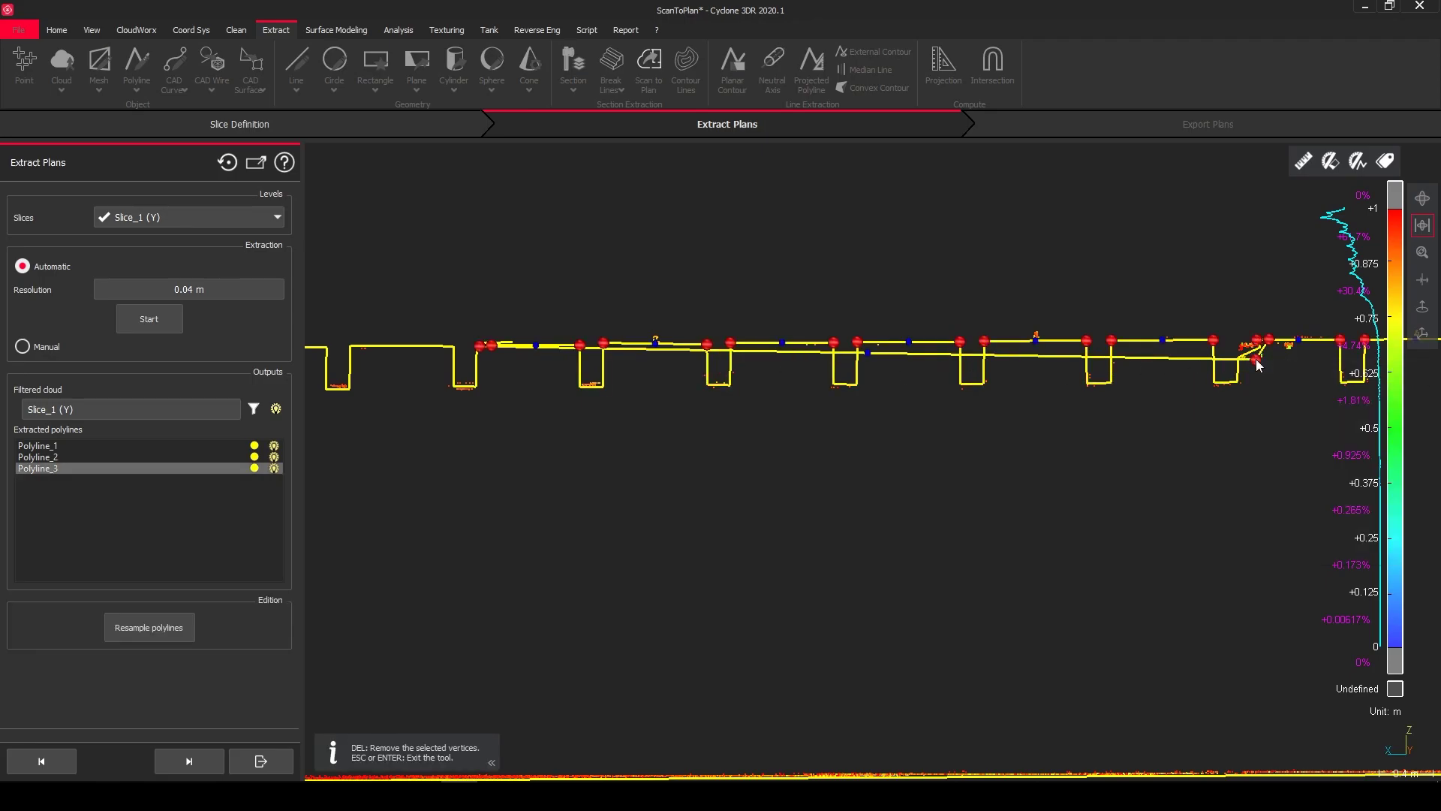
scroll(1342, 352, up, 5)
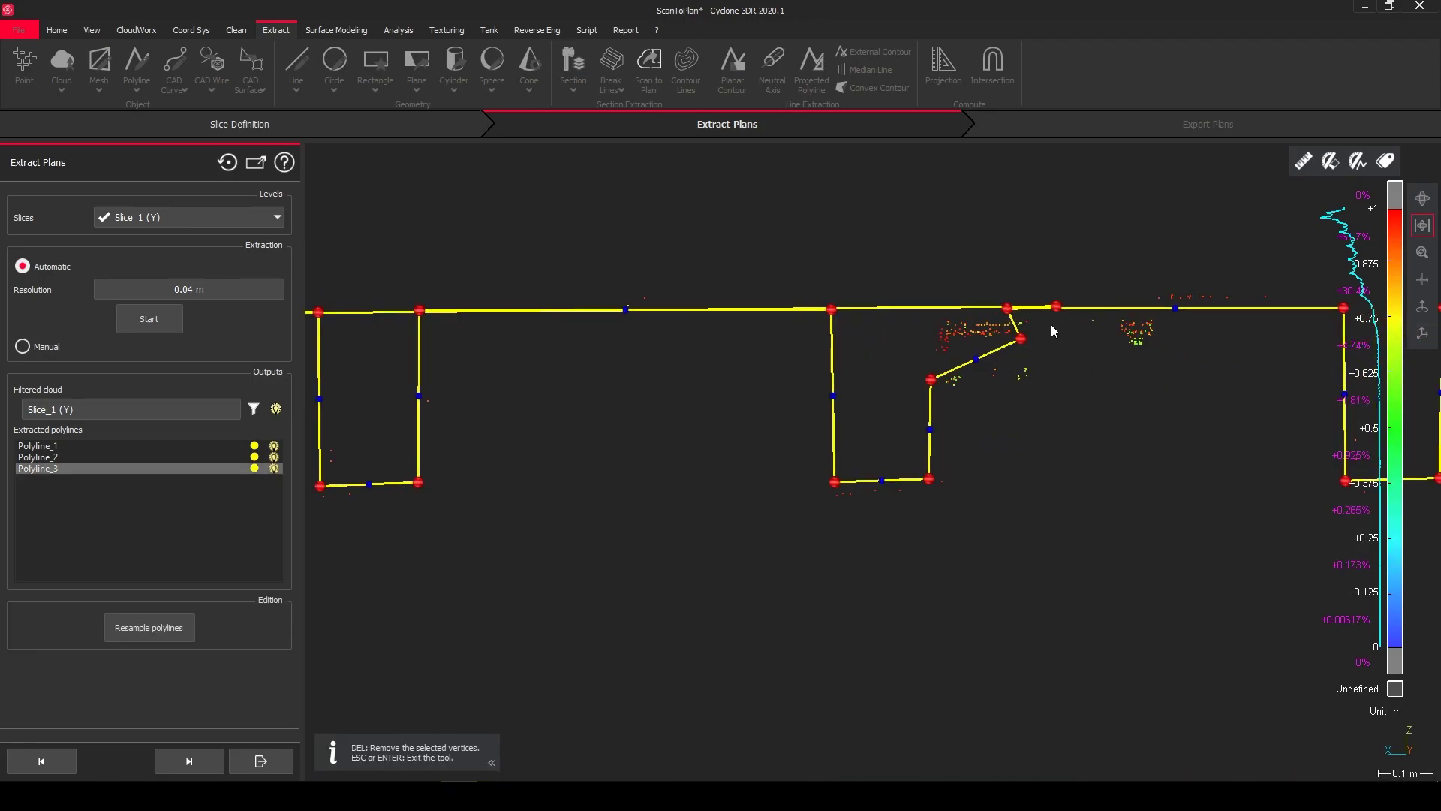
key(Delete)
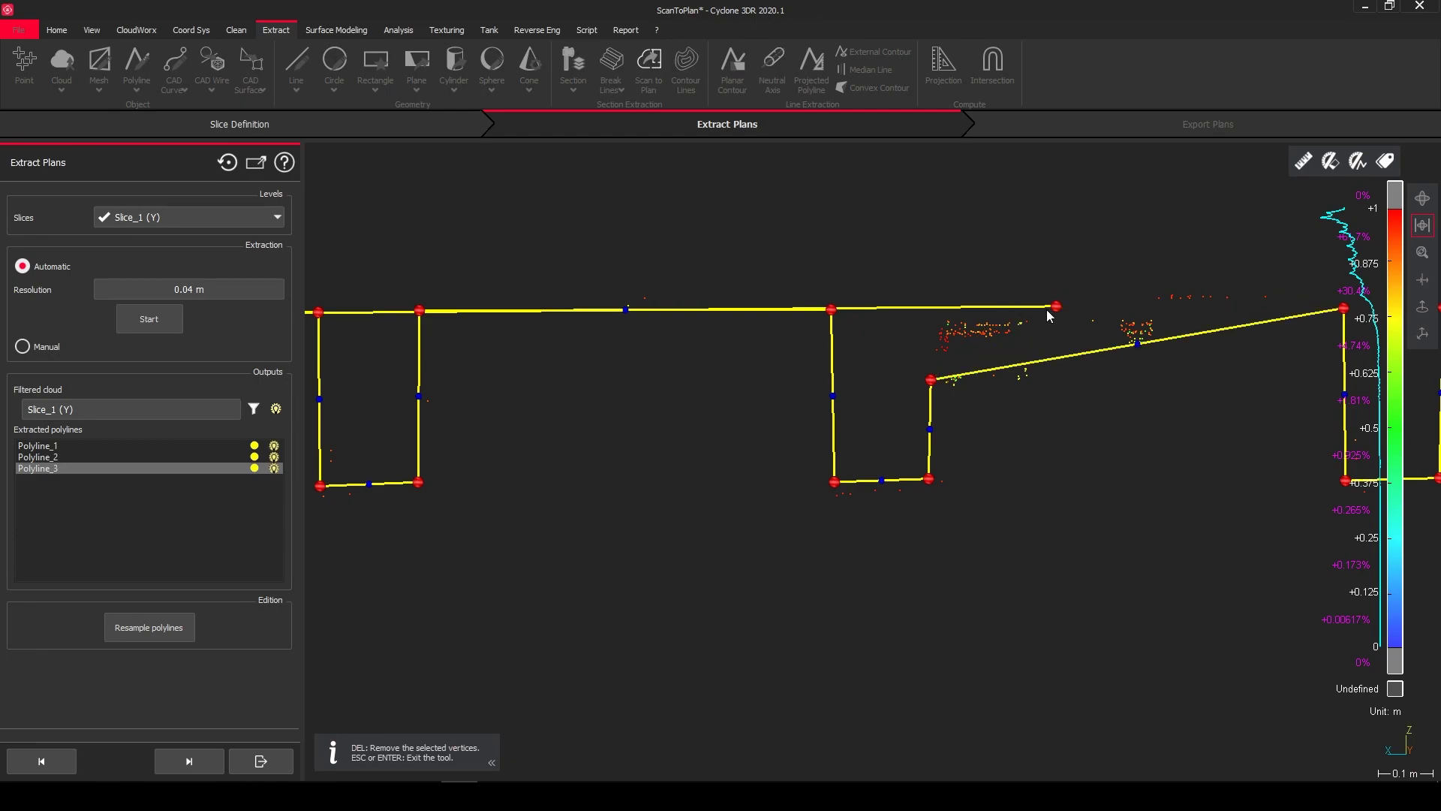
key(Delete)
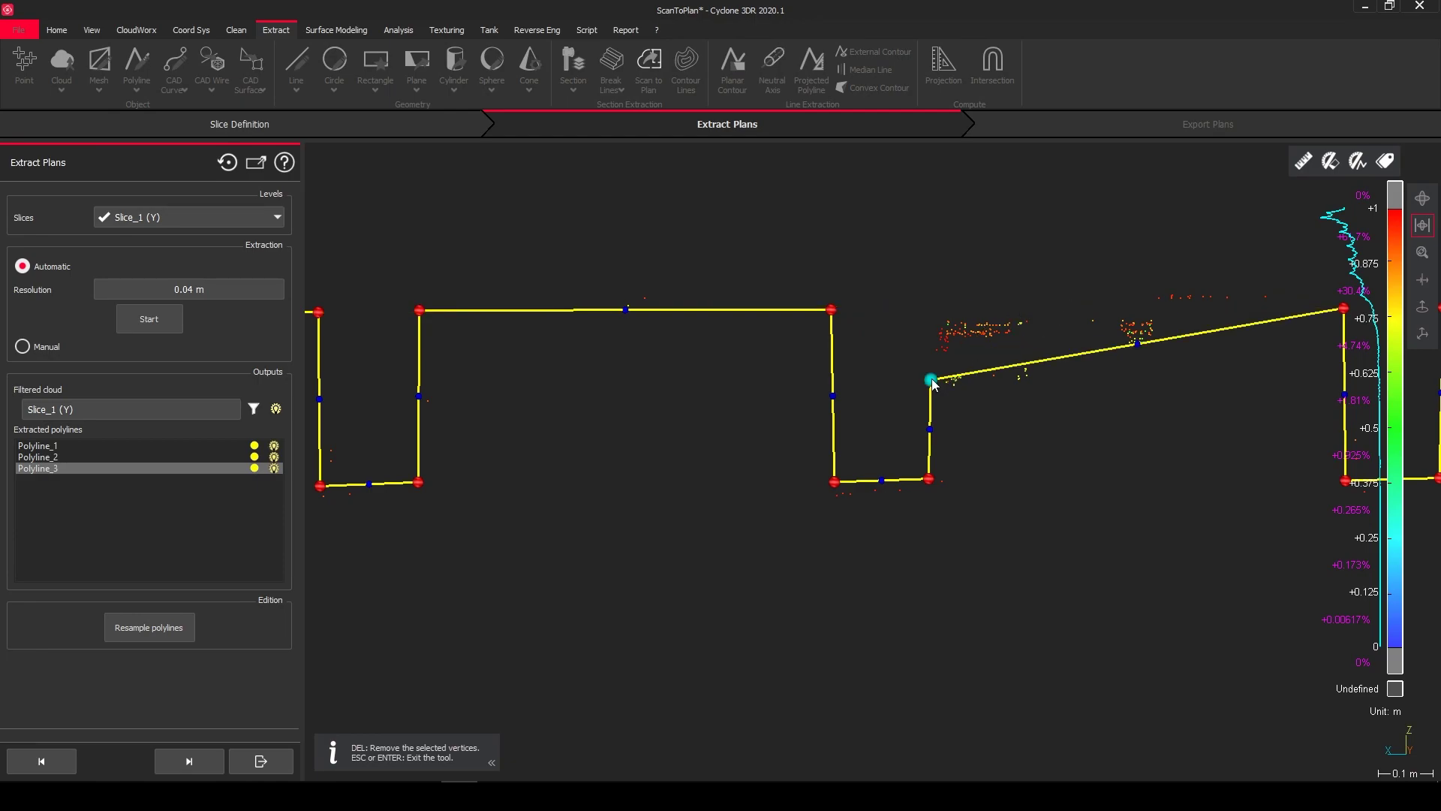
scroll(933, 330, down, 9)
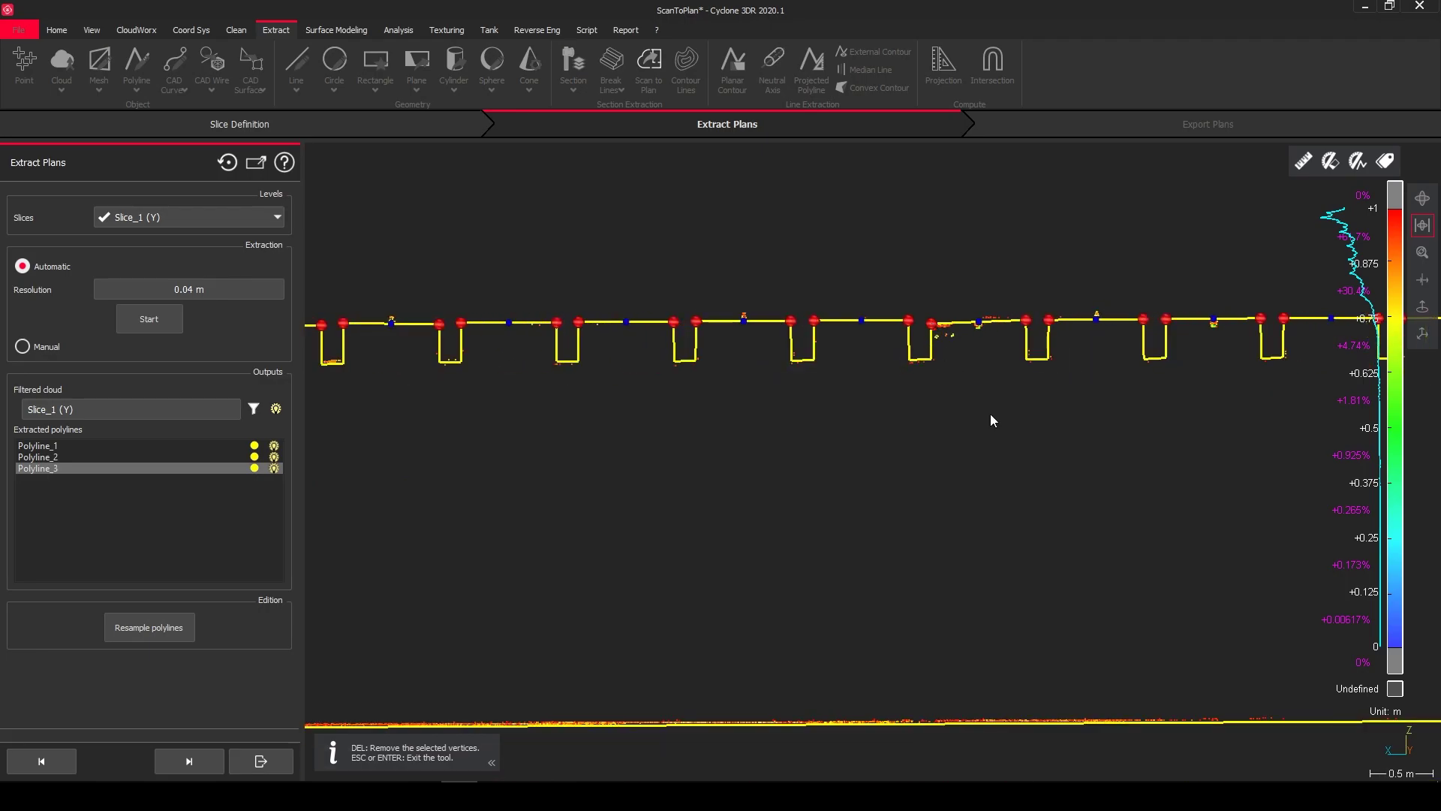
key(Escape)
- Finish plan extraction for the vertical section and proceed to the Export Plans stage
scroll(861, 447, down, 4)
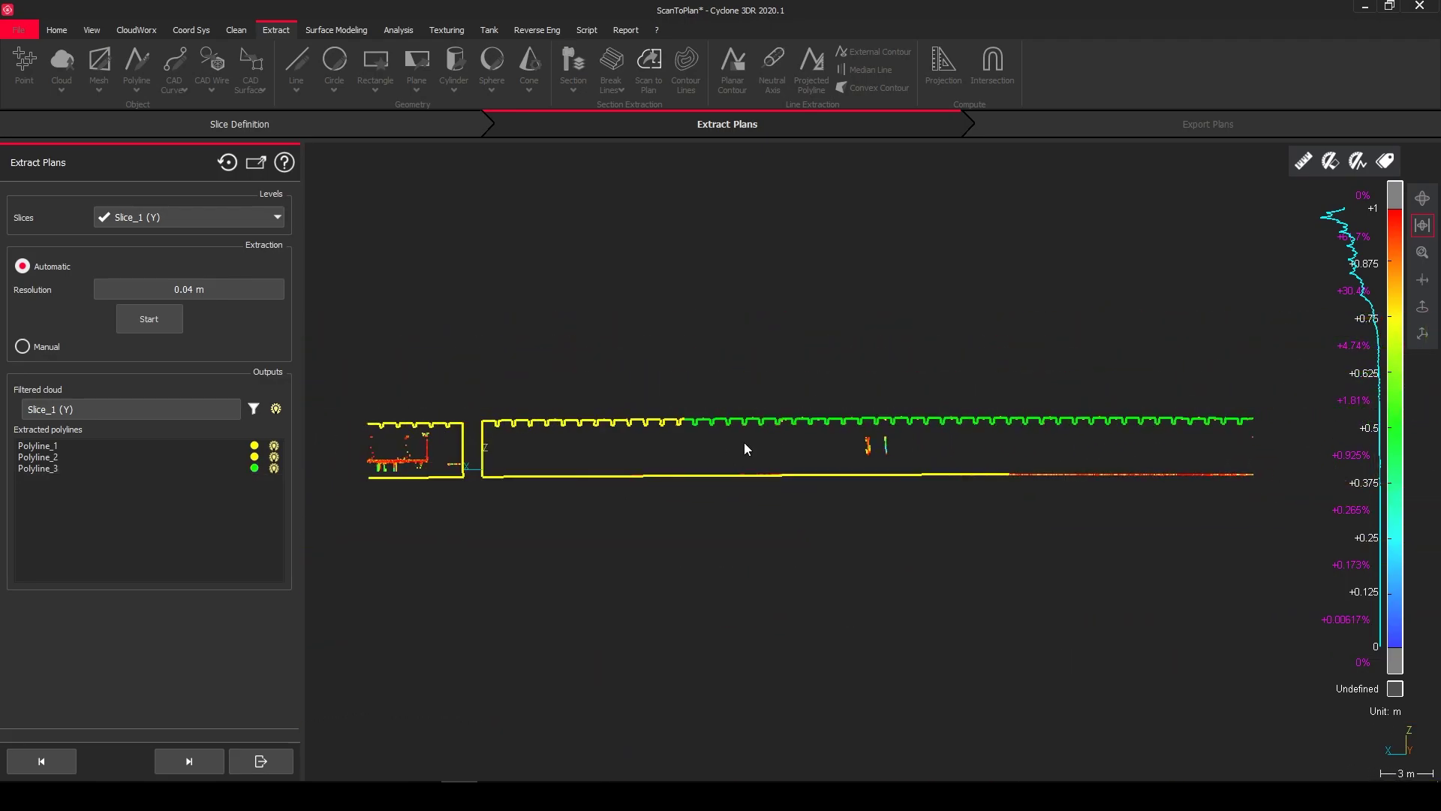
right_drag(565, 453, 704, 427)
scroll(705, 426, up, 2)
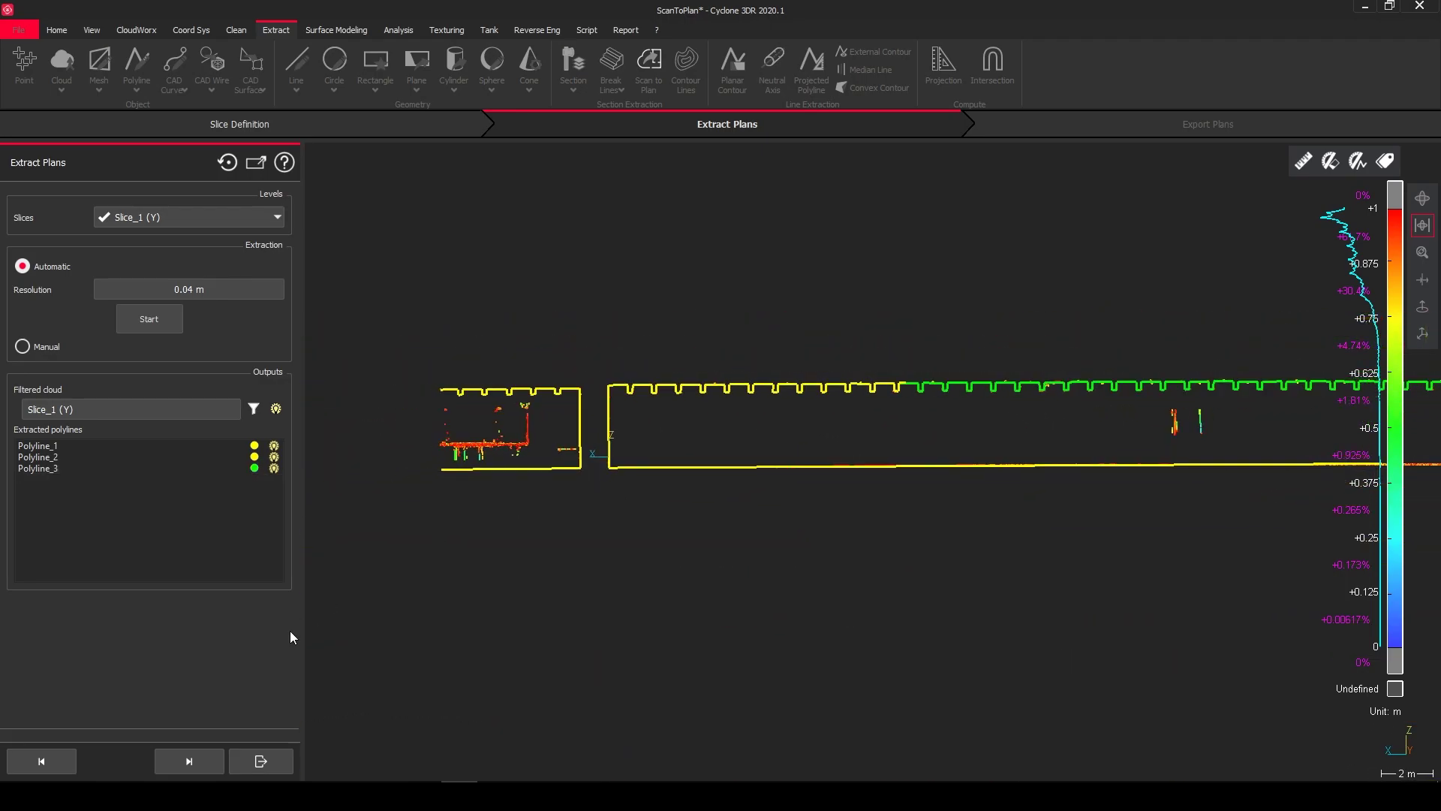
click(190, 762)
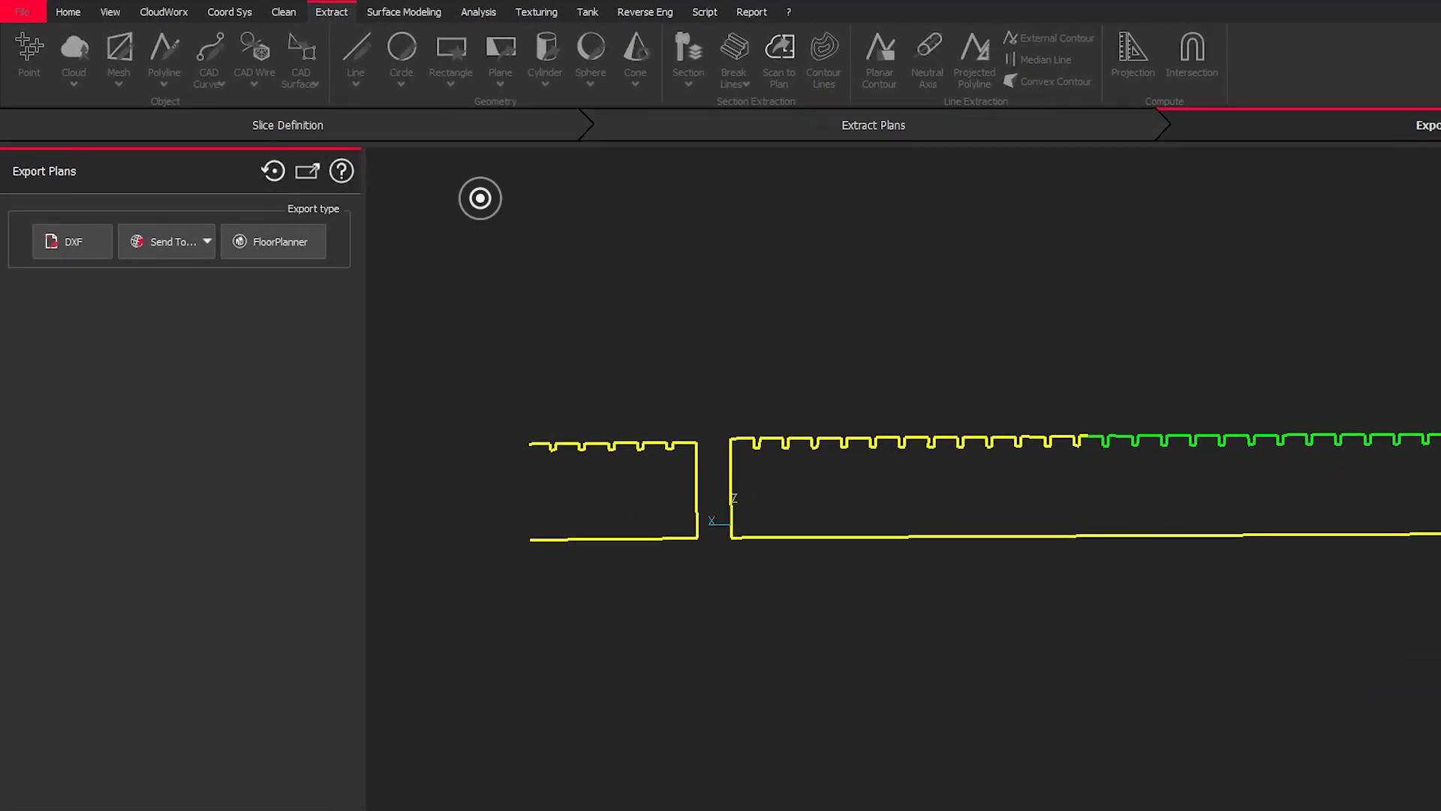